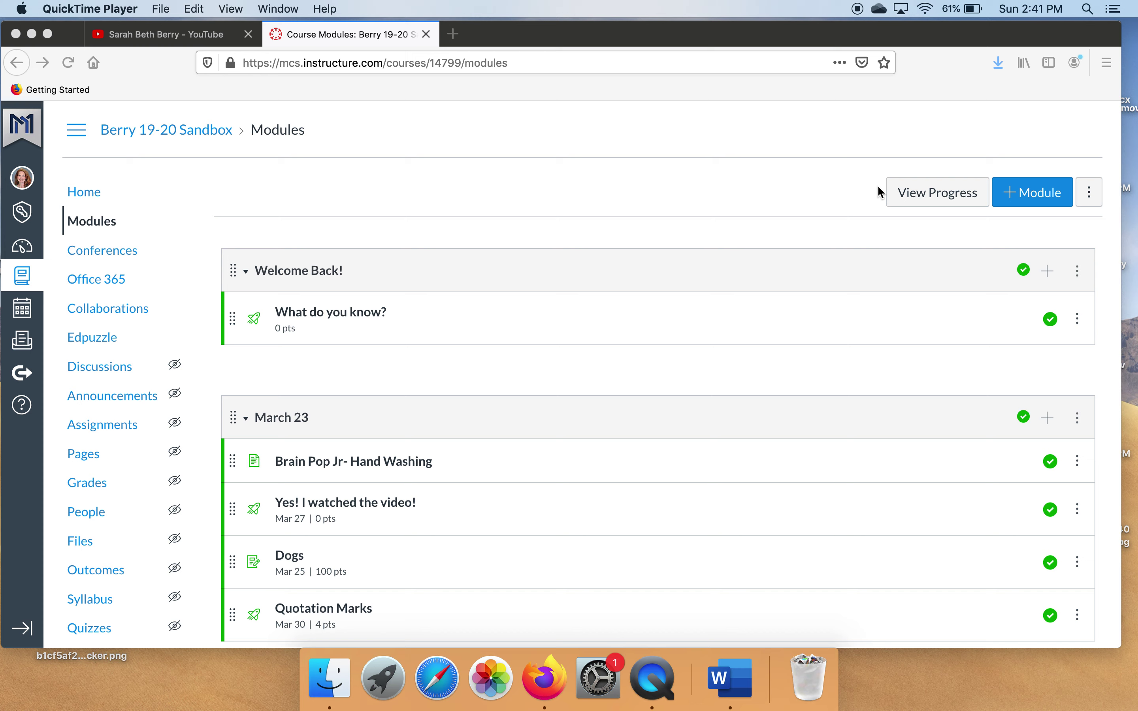
Set up a new Quiz item named 'What I have learned!' for the Welcome Back! module.
{"action": "left_click", "coordinate": [1048, 275]}
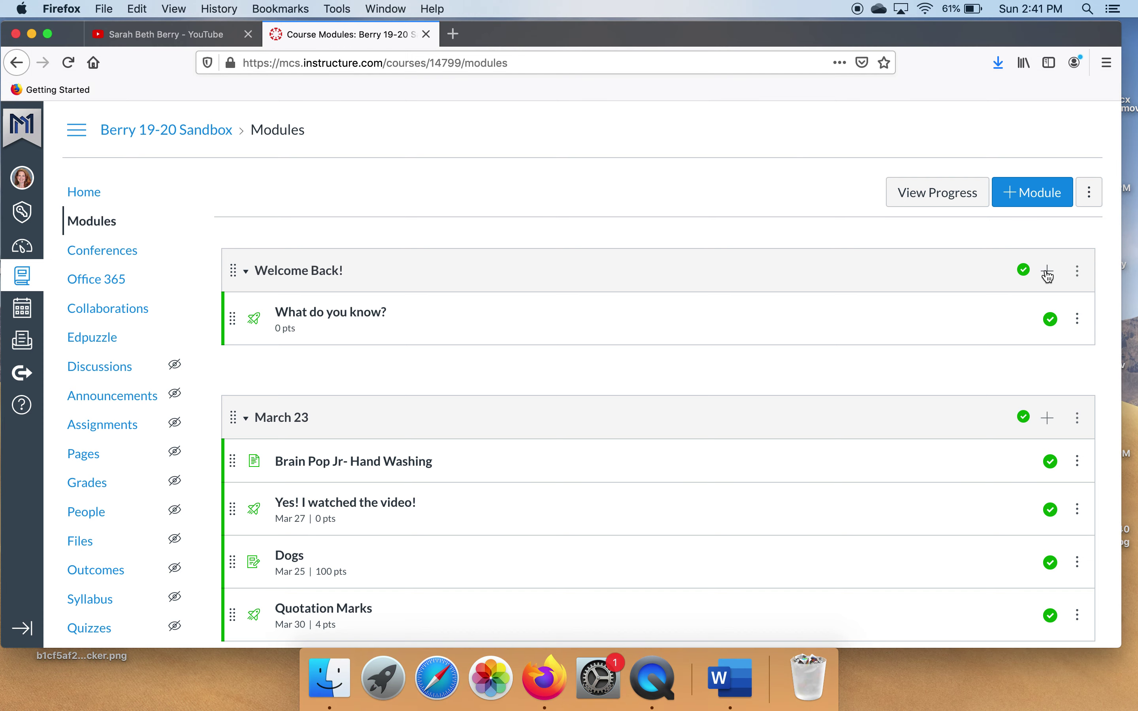
{"action": "left_click", "coordinate": [1049, 277]}
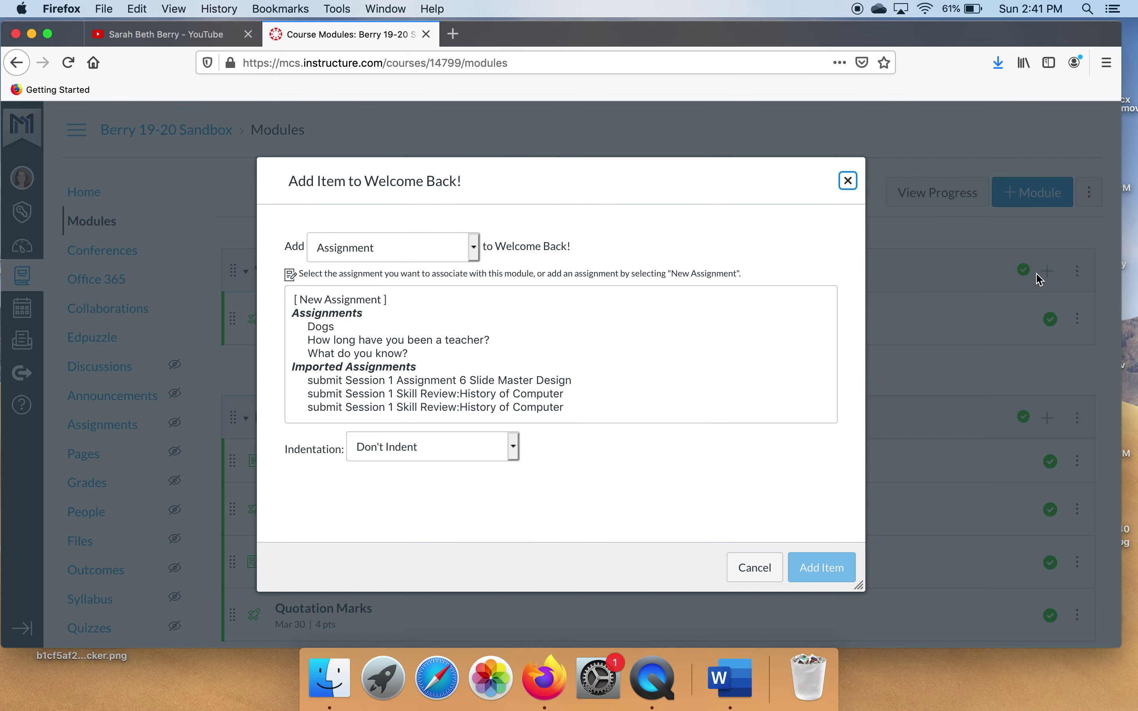
{"action": "left_click", "coordinate": [474, 253]}
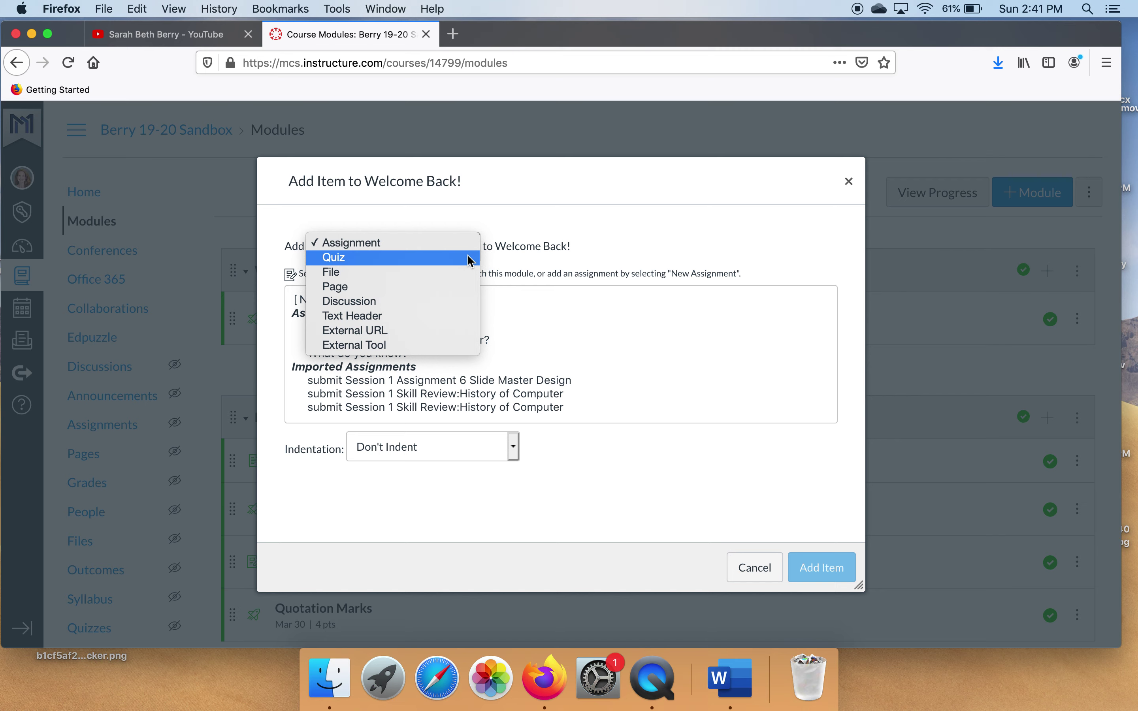
{"action": "left_click", "coordinate": [470, 258]}
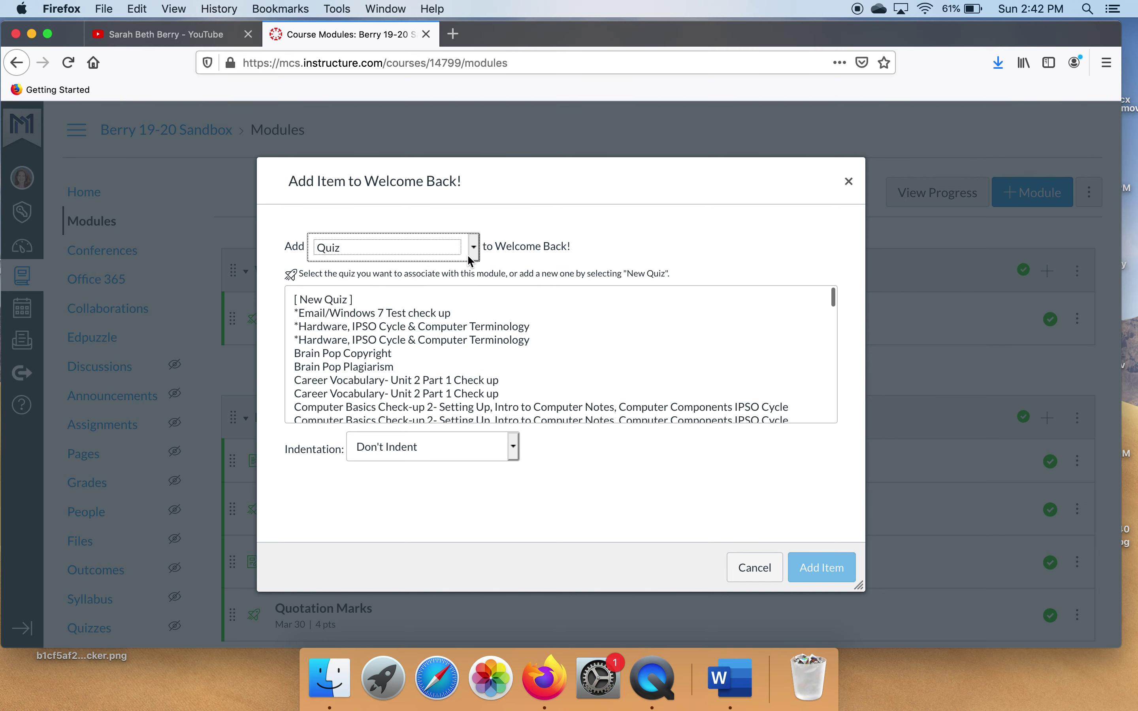
{"action": "left_click", "coordinate": [337, 301]}
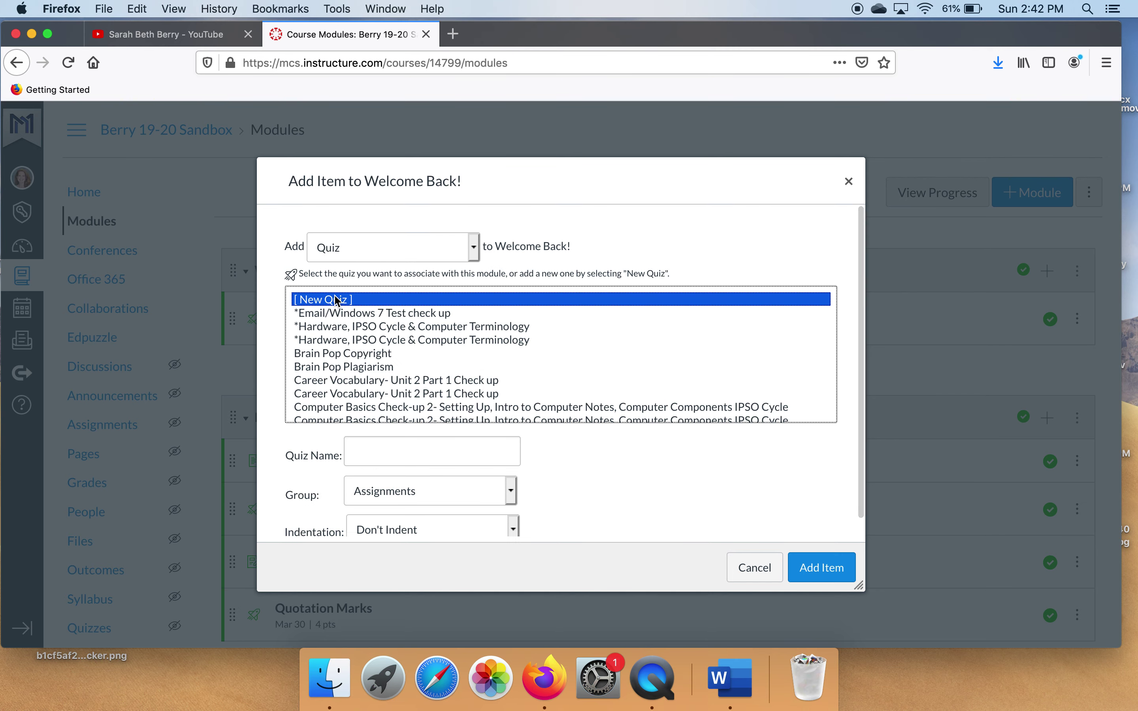
{"action": "left_click", "coordinate": [381, 446]}
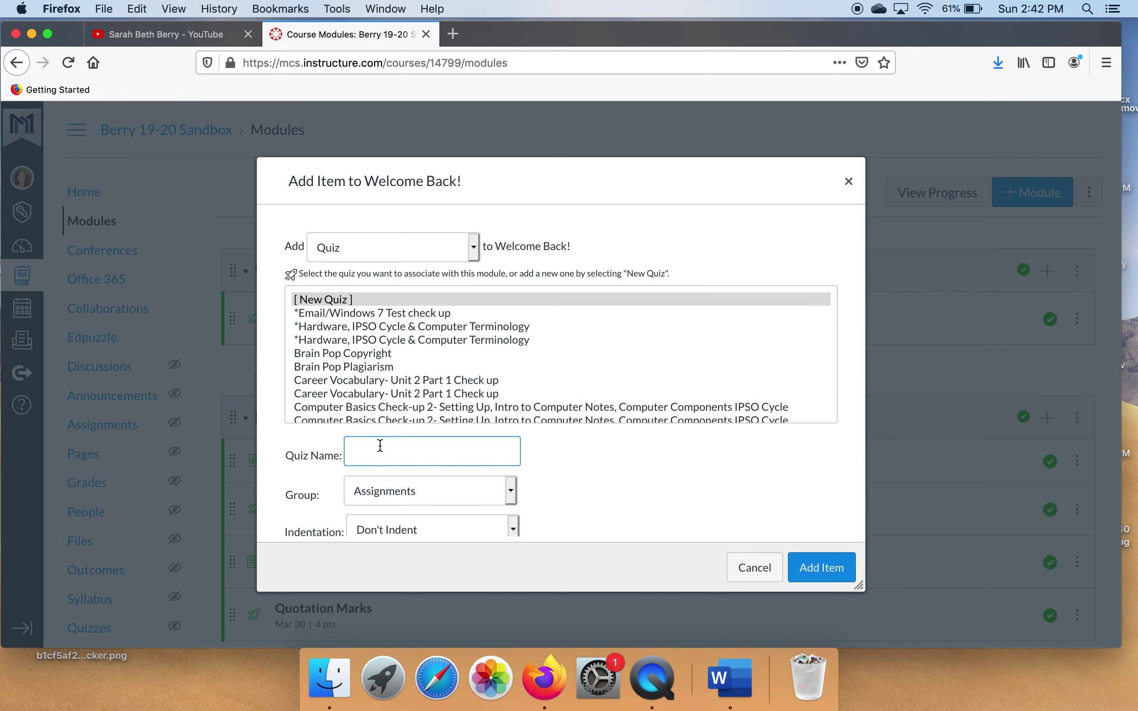
{"action": "type", "text": "What I have learned!"}
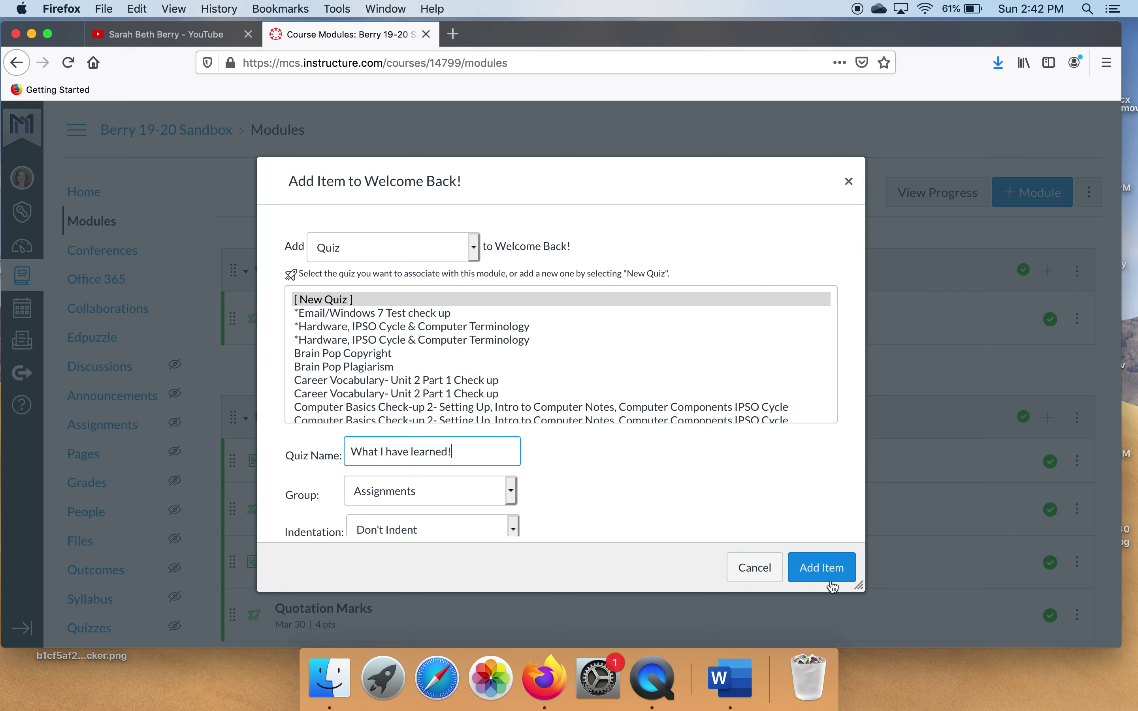
Add the 'What I have learned!' quiz to Welcome Back! and publish it.
{"action": "left_click", "coordinate": [827, 568]}
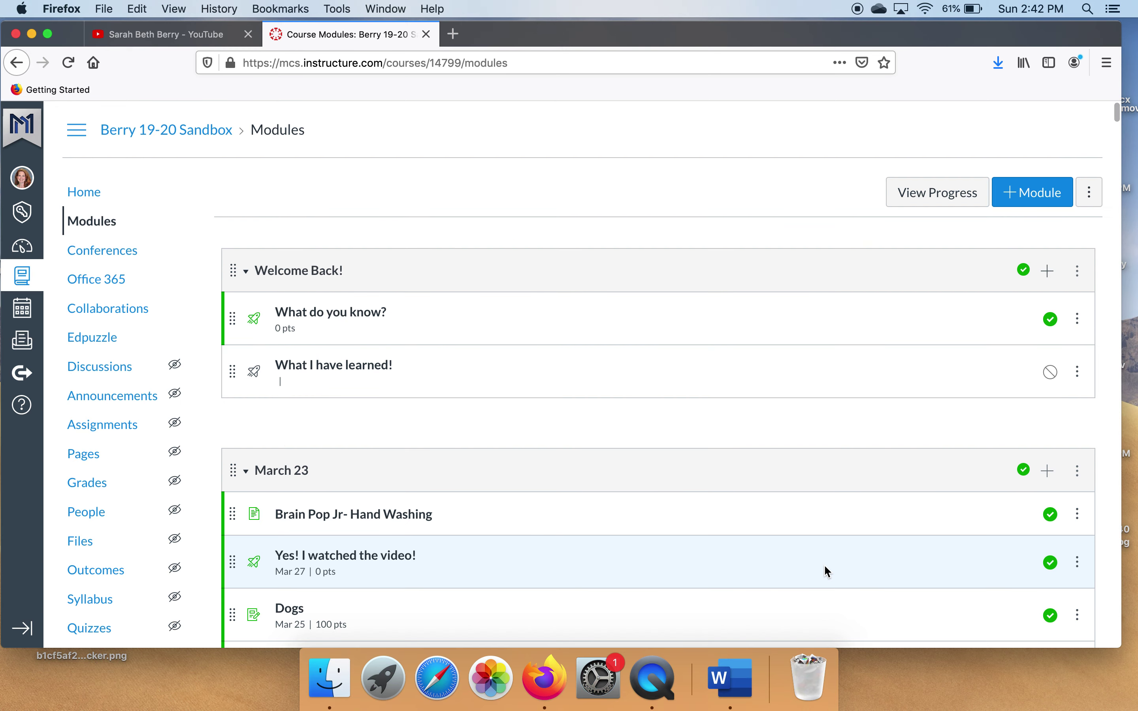
{"action": "left_click", "coordinate": [1052, 369]}
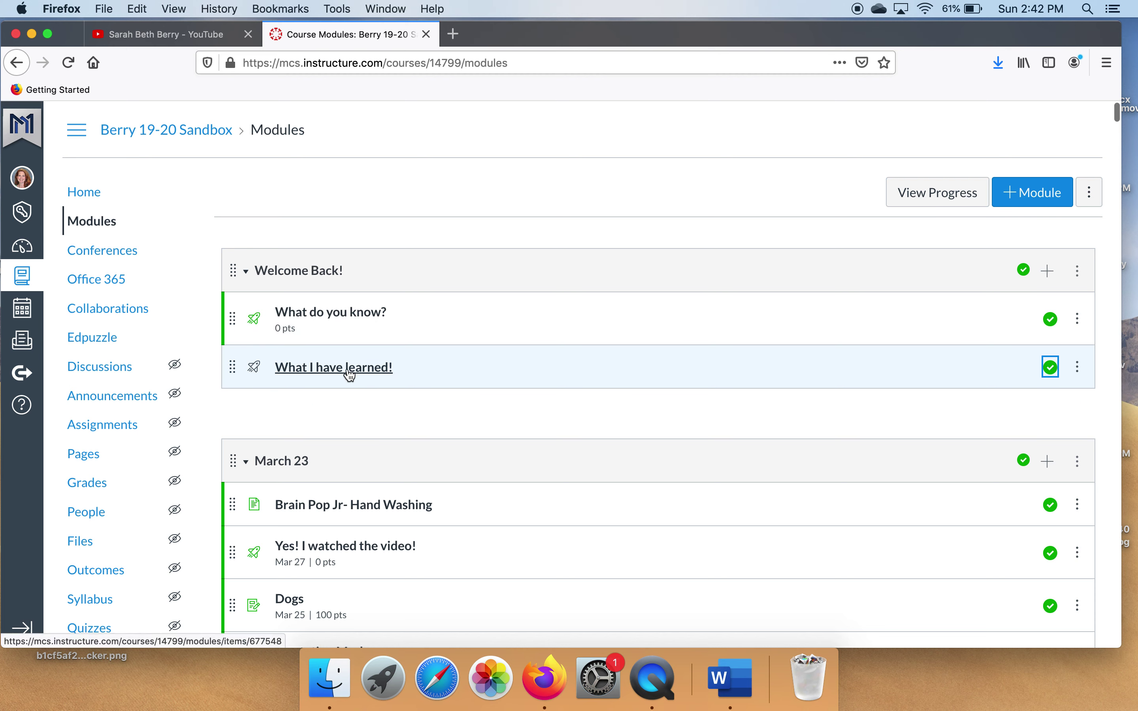
{"action": "left_click", "coordinate": [348, 372]}
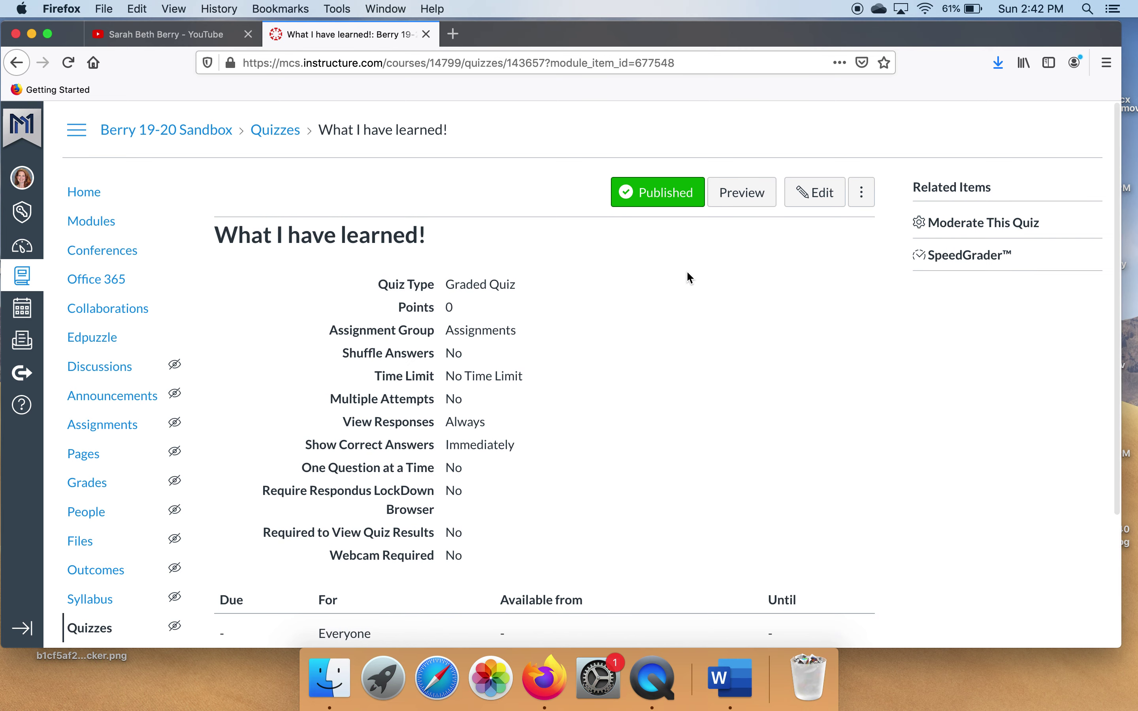
Change the quiz's Quiz Type to Ungraded Survey in its settings.
{"action": "left_click", "coordinate": [808, 205]}
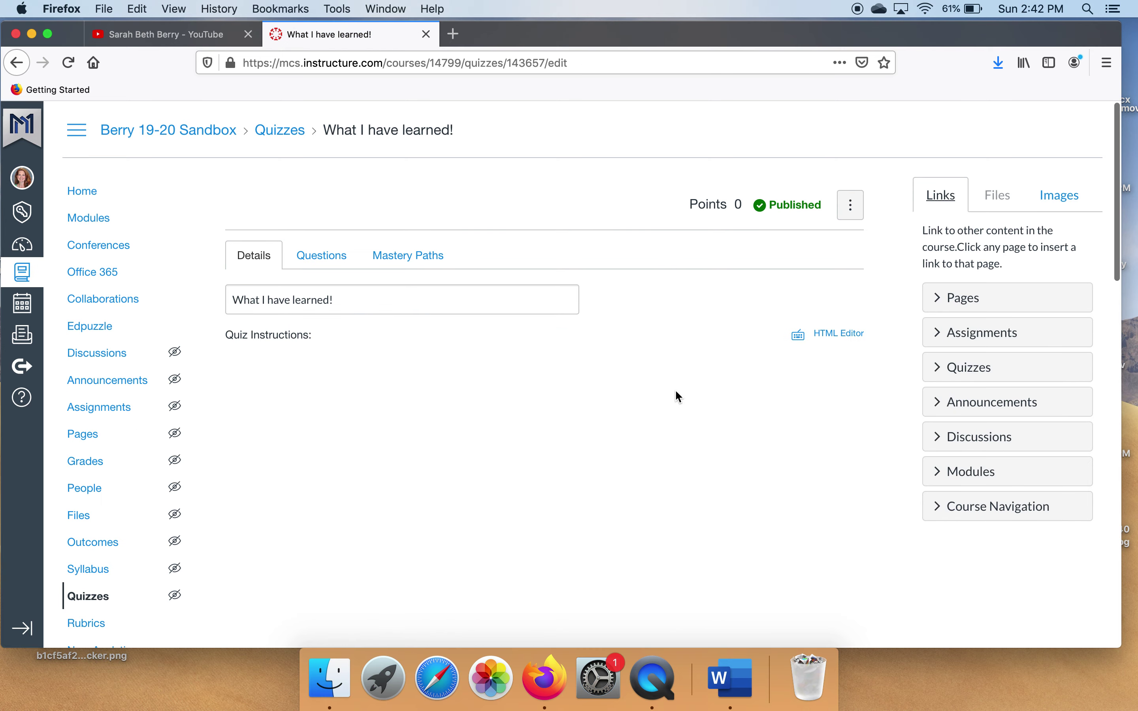
{"action": "scroll", "coordinate": [678, 397], "scroll_direction": "down", "scroll_amount": 1}
{"action": "scroll", "coordinate": [678, 397], "scroll_direction": "down", "scroll_amount": 10}
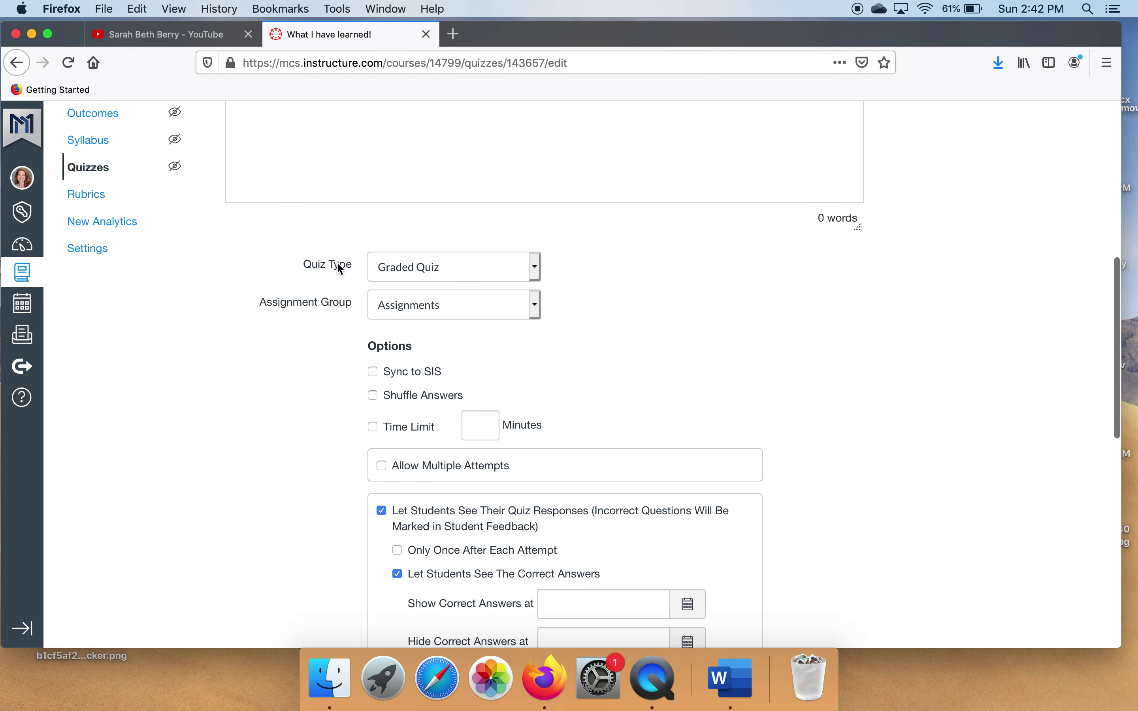
{"action": "left_click", "coordinate": [535, 269]}
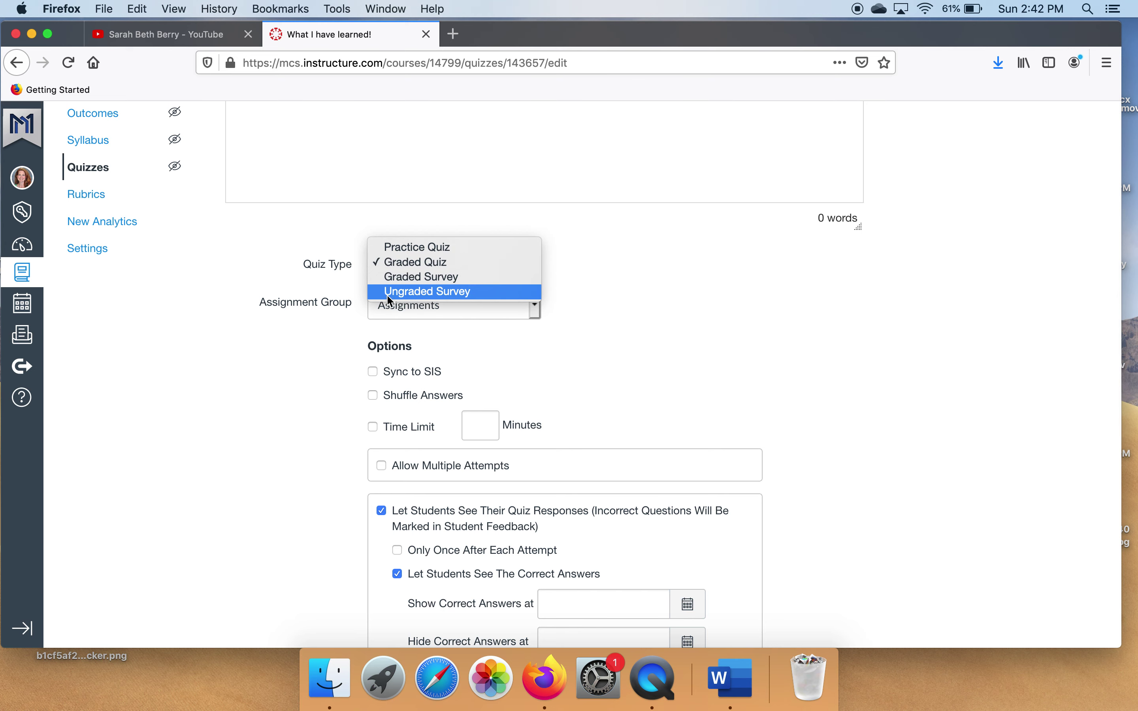
{"action": "left_click", "coordinate": [427, 293]}
Write the instructions 'This information is for me. This is not going in the grade book. Be honest!'.
{"action": "scroll", "coordinate": [539, 189], "scroll_direction": "up", "scroll_amount": 10}
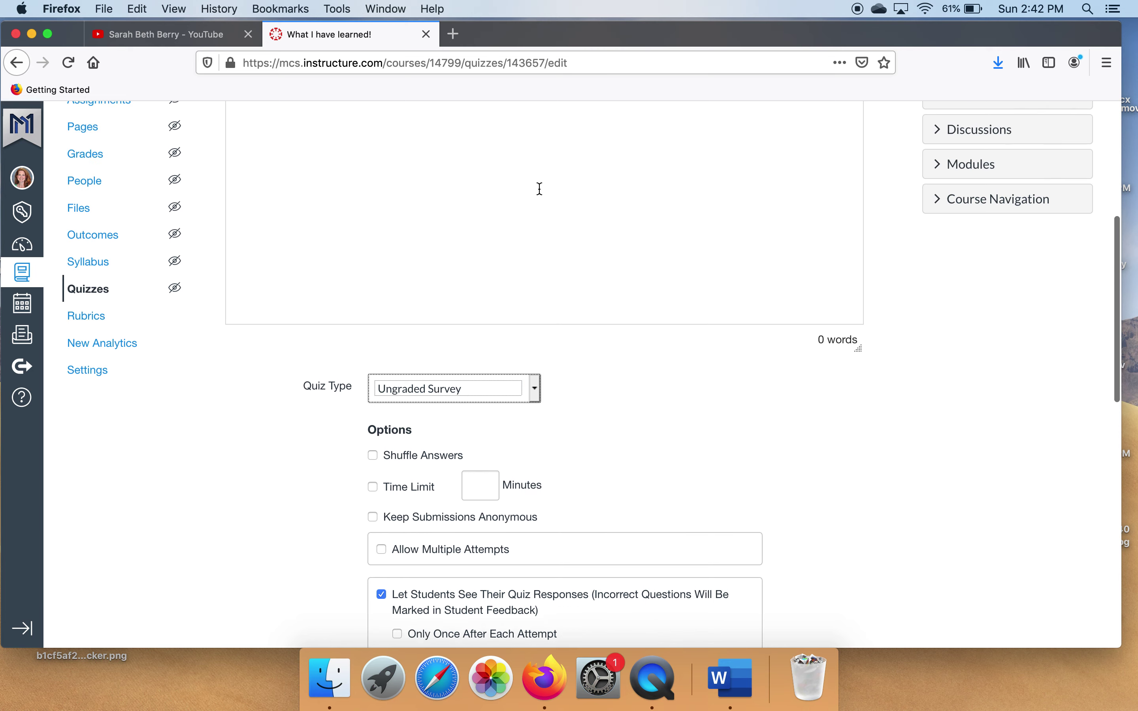
{"action": "left_click", "coordinate": [451, 264]}
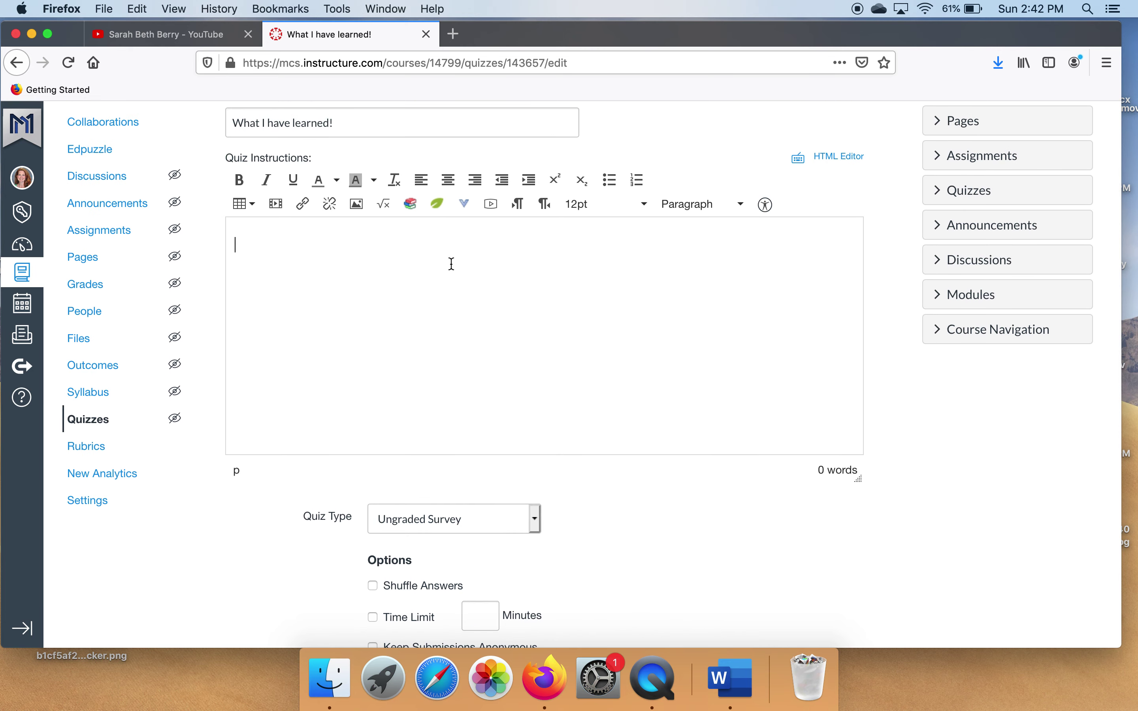
{"action": "type", "text": "This information is for me"}
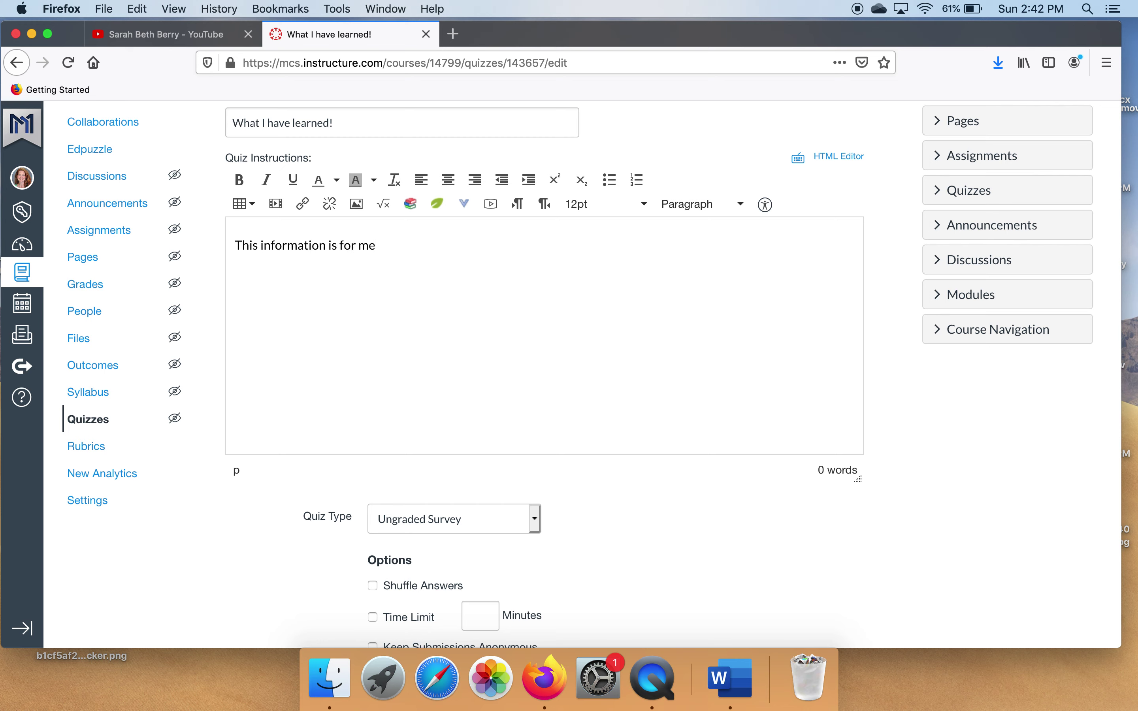
{"action": "type", "text": ". This is not going in the grad"}
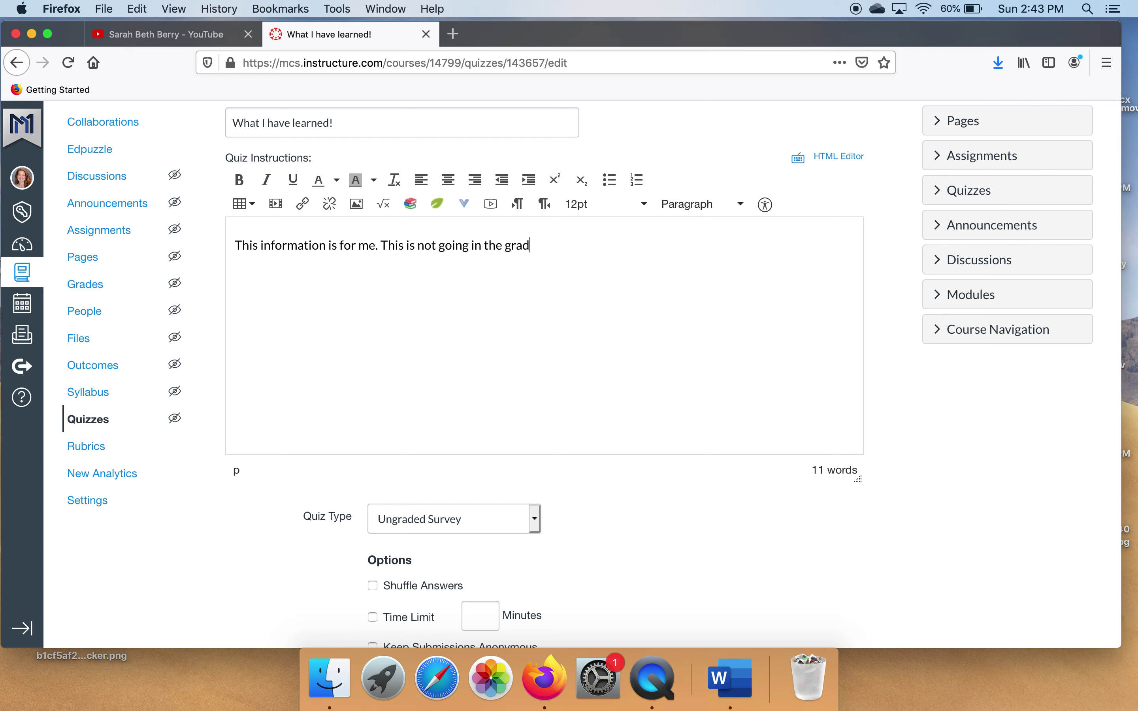
{"action": "type", "text": "ebook. Be honest!"}
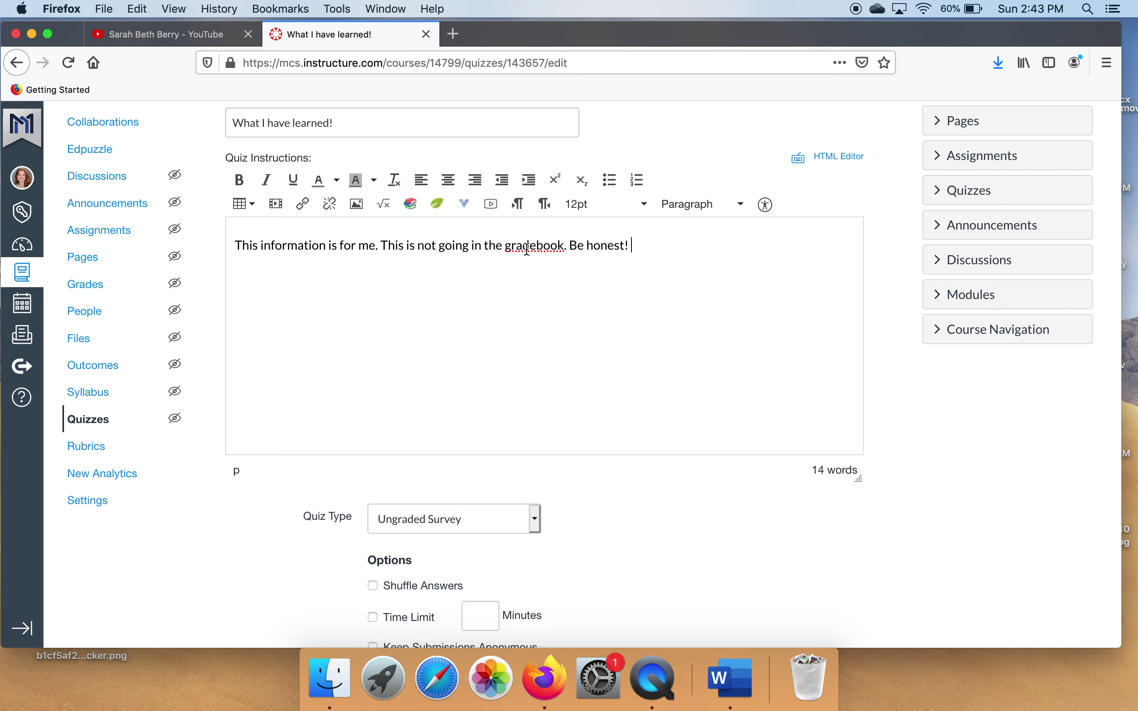
{"action": "left_click", "coordinate": [537, 245]}
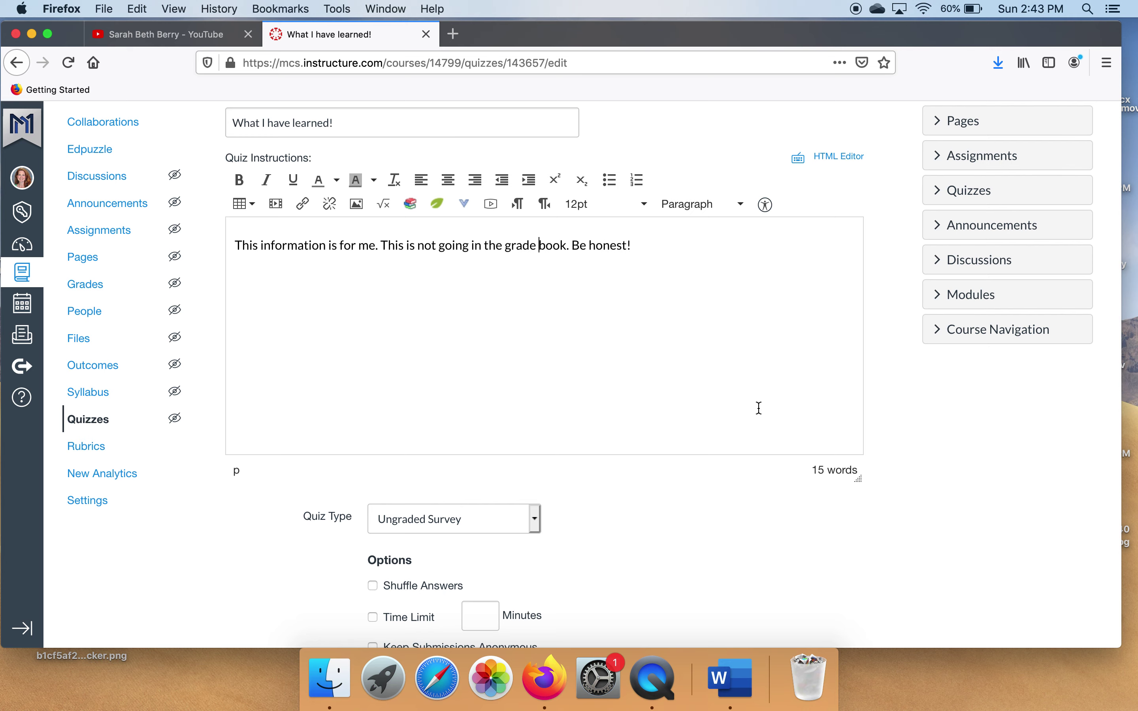
Uncheck Let Students See Their Quiz Responses.
{"action": "scroll", "coordinate": [950, 486], "scroll_direction": "down", "scroll_amount": 5}
{"action": "scroll", "coordinate": [950, 486], "scroll_direction": "up", "scroll_amount": 2}
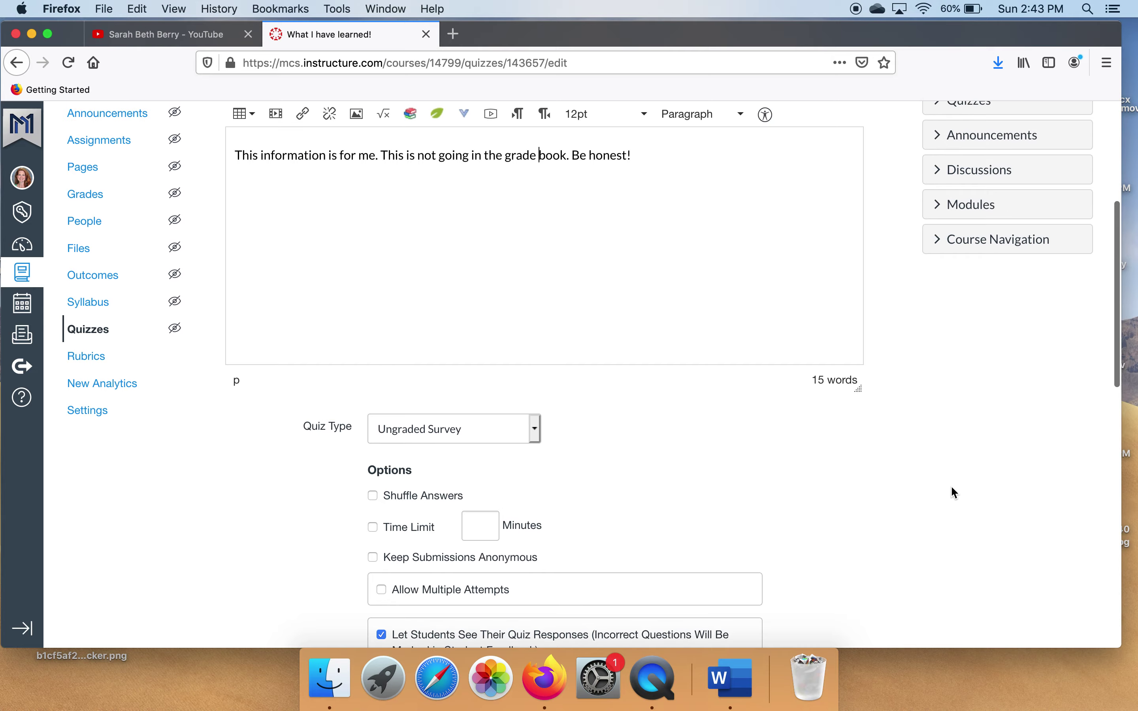
{"action": "scroll", "coordinate": [952, 487], "scroll_direction": "up", "scroll_amount": 2}
{"action": "scroll", "coordinate": [952, 488], "scroll_direction": "up", "scroll_amount": 2}
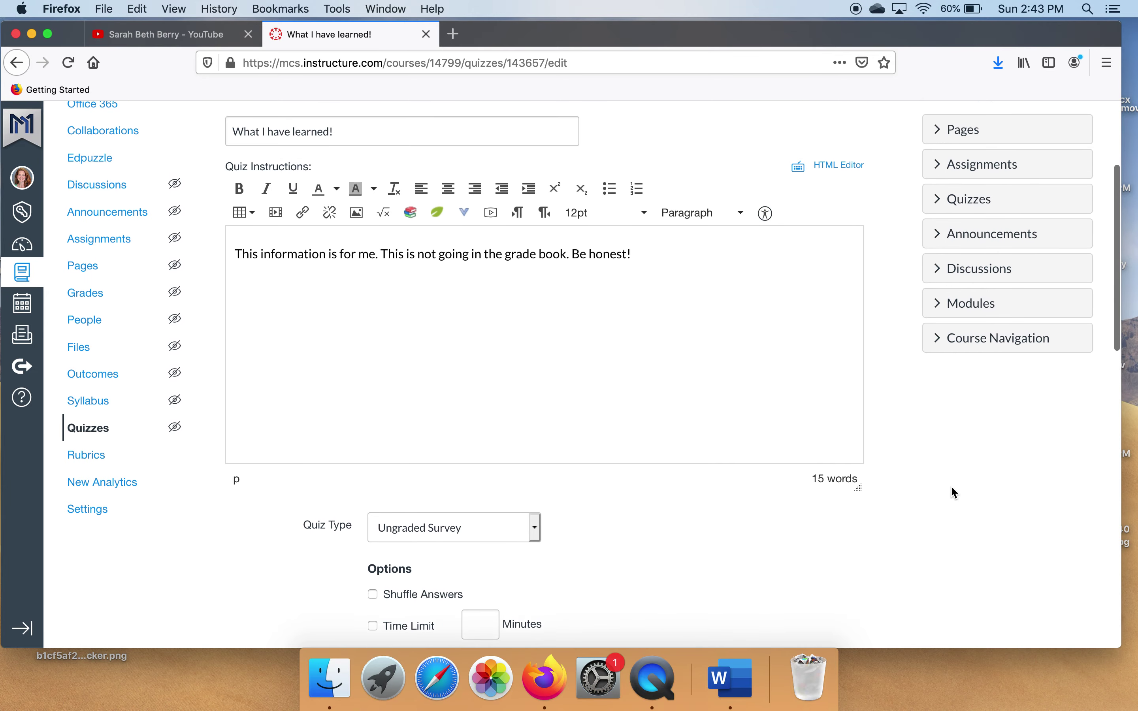
{"action": "scroll", "coordinate": [950, 486], "scroll_direction": "down", "scroll_amount": 5}
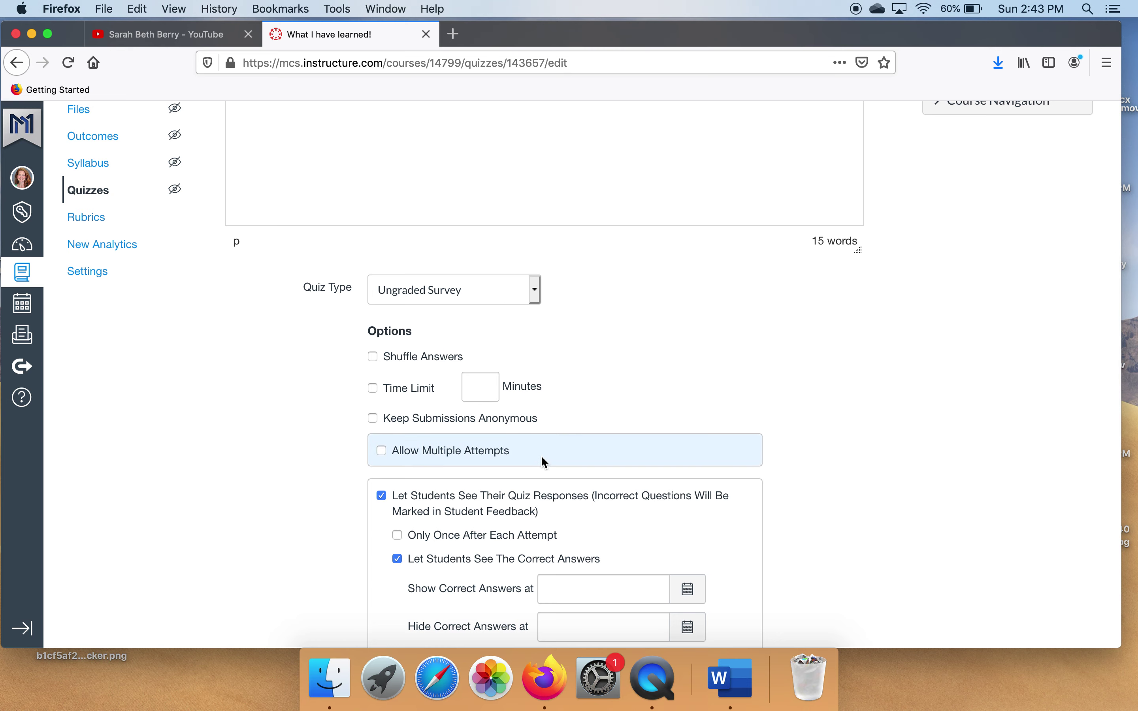
{"action": "scroll", "coordinate": [541, 457], "scroll_direction": "down", "scroll_amount": 4}
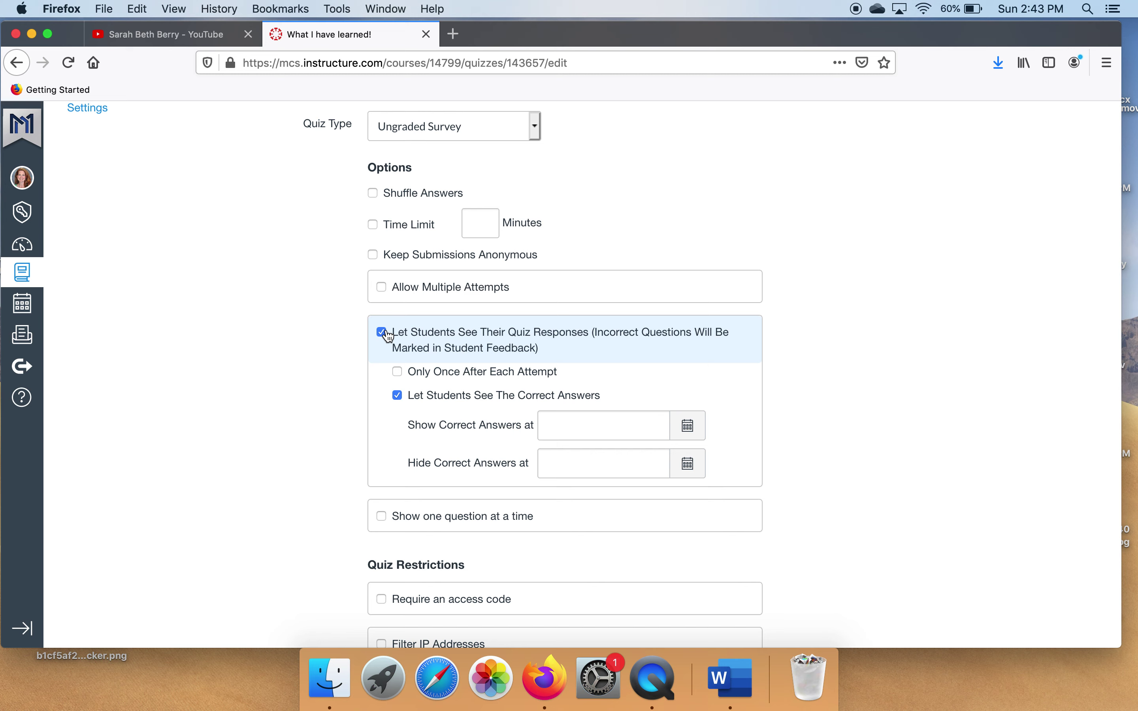
{"action": "left_click", "coordinate": [388, 336]}
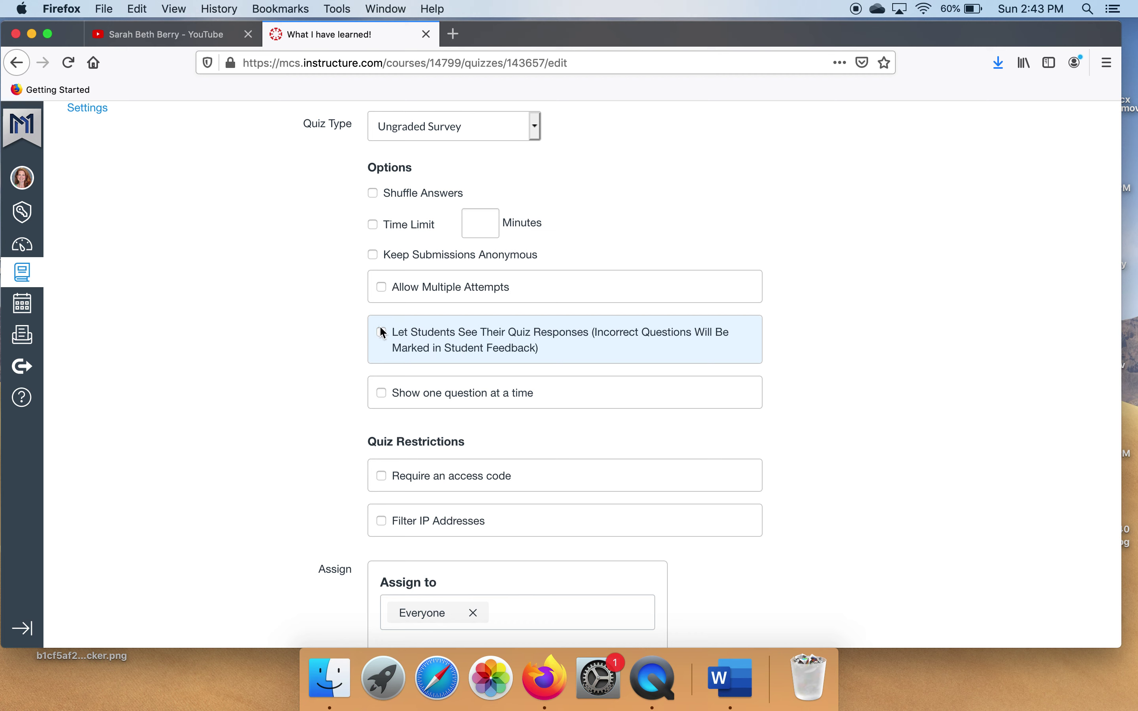
Set the survey's due date to June 21, keeping student responses hidden.
{"action": "left_click", "coordinate": [382, 332]}
{"action": "left_click", "coordinate": [381, 333]}
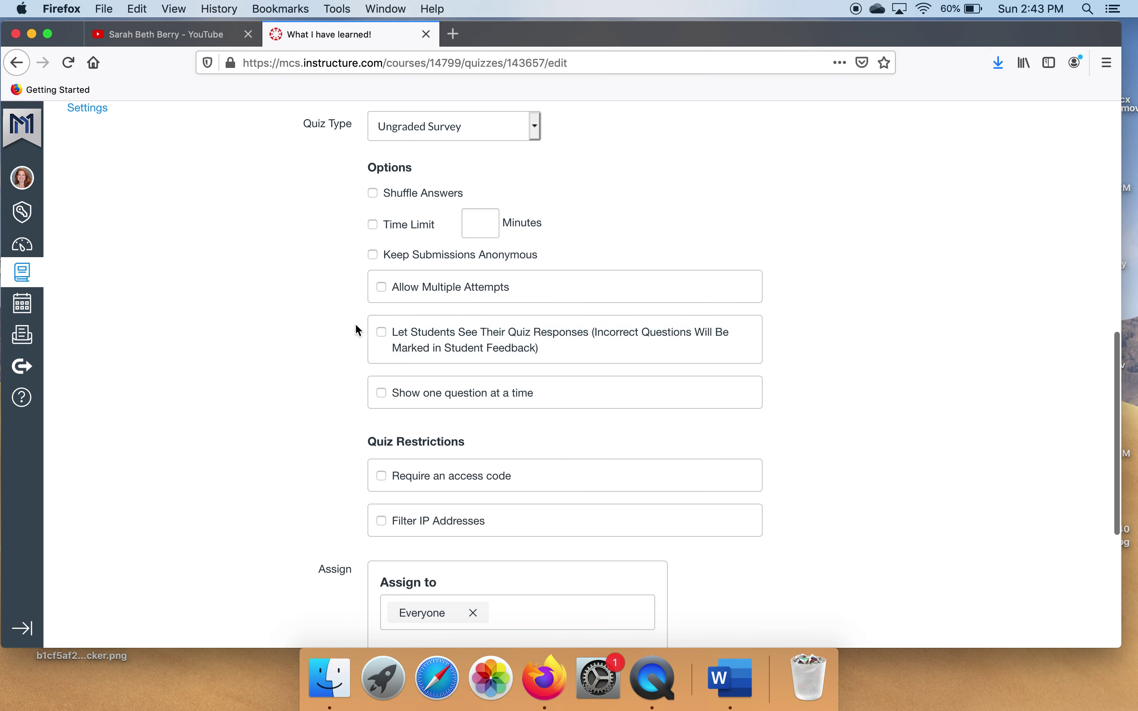
{"action": "scroll", "coordinate": [393, 382], "scroll_direction": "down", "scroll_amount": 5}
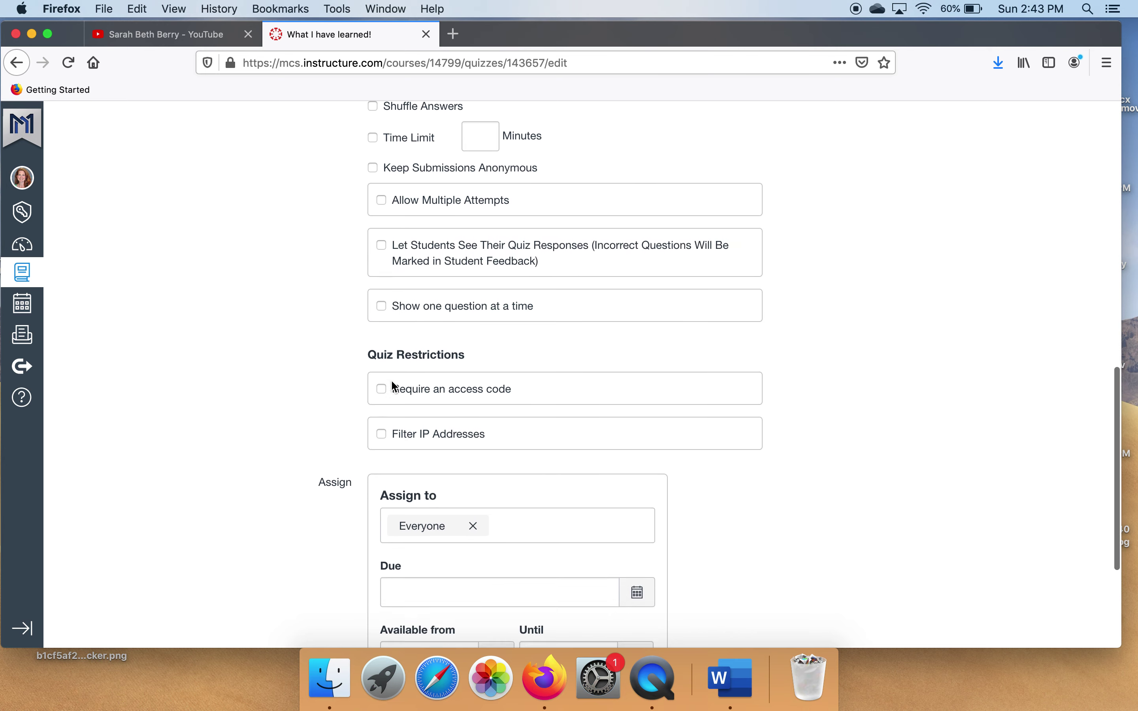
{"action": "scroll", "coordinate": [394, 386], "scroll_direction": "down", "scroll_amount": 1}
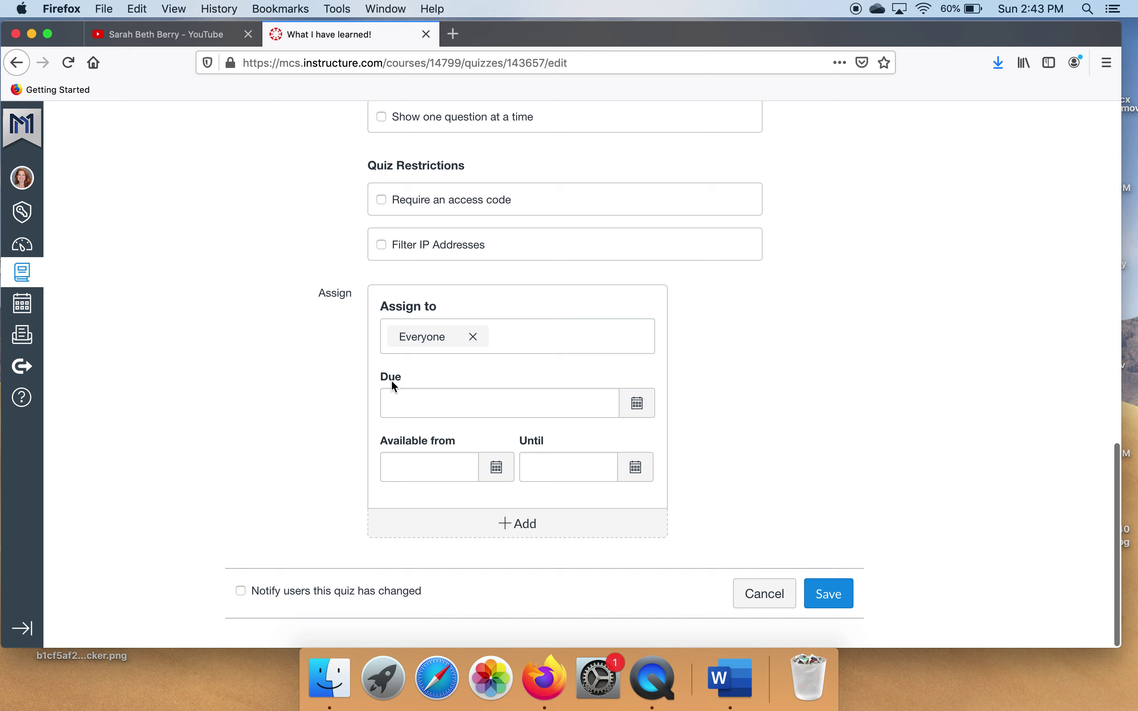
{"action": "left_click", "coordinate": [638, 405]}
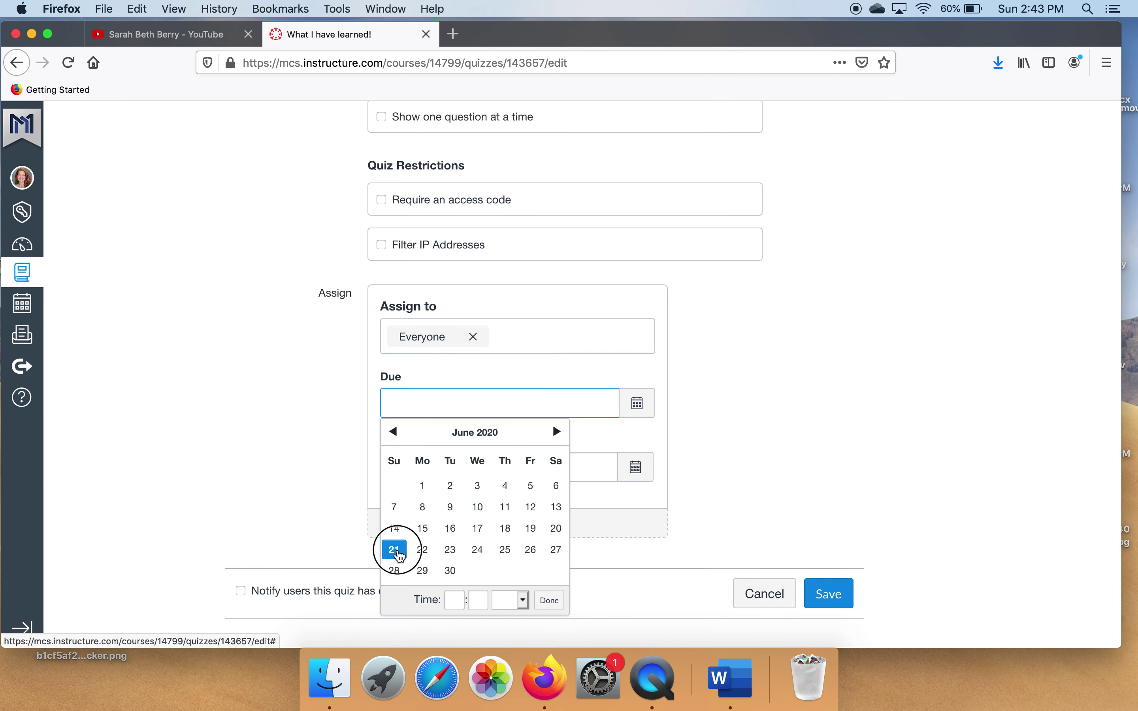
{"action": "left_click", "coordinate": [397, 553]}
{"action": "left_click", "coordinate": [550, 600]}
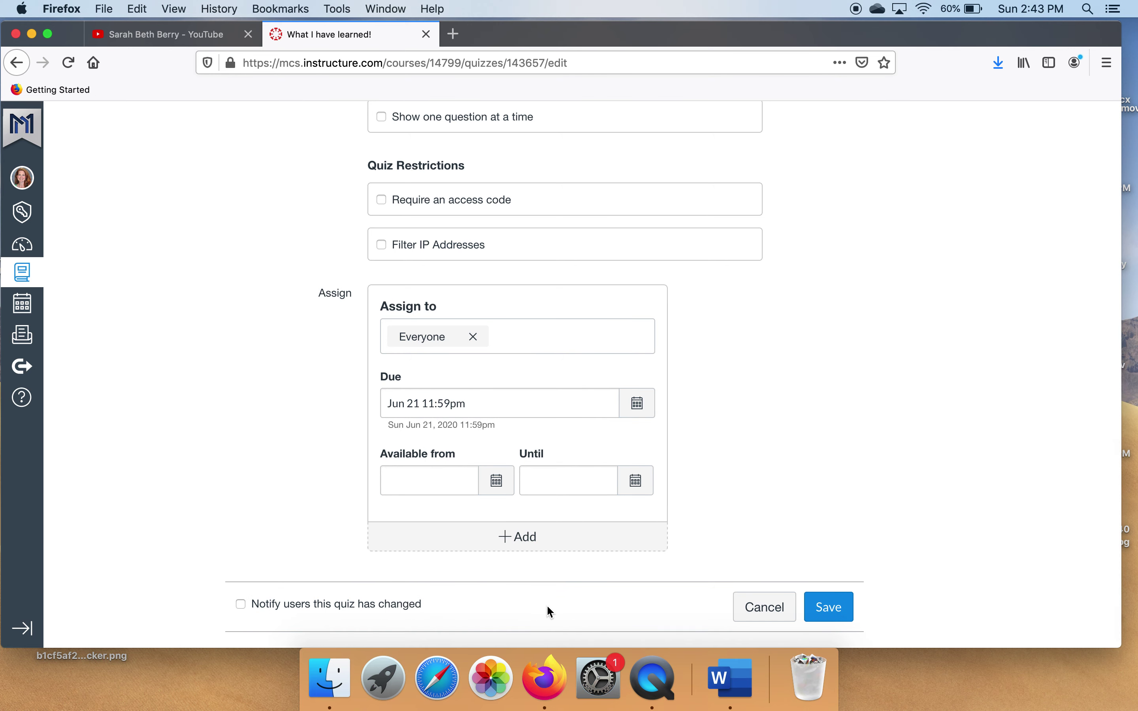
Make the survey available from June 21 12am until June 22 11:59pm.
{"action": "left_click", "coordinate": [632, 484]}
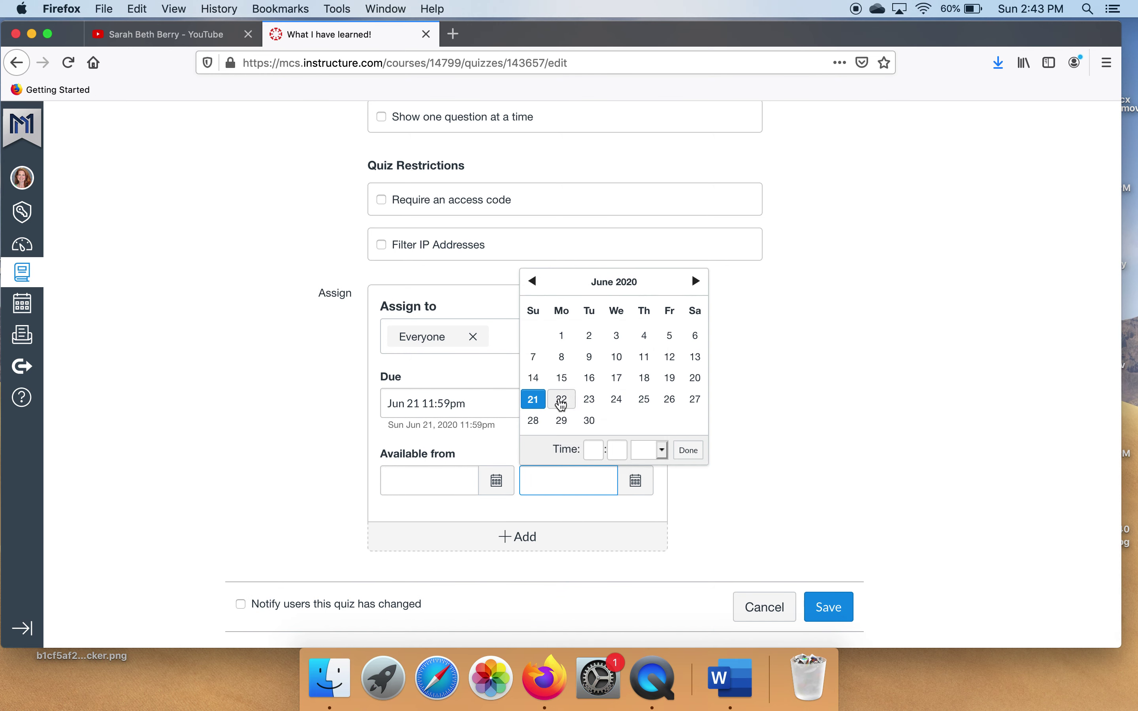
{"action": "left_click", "coordinate": [562, 400]}
{"action": "left_click", "coordinate": [688, 450]}
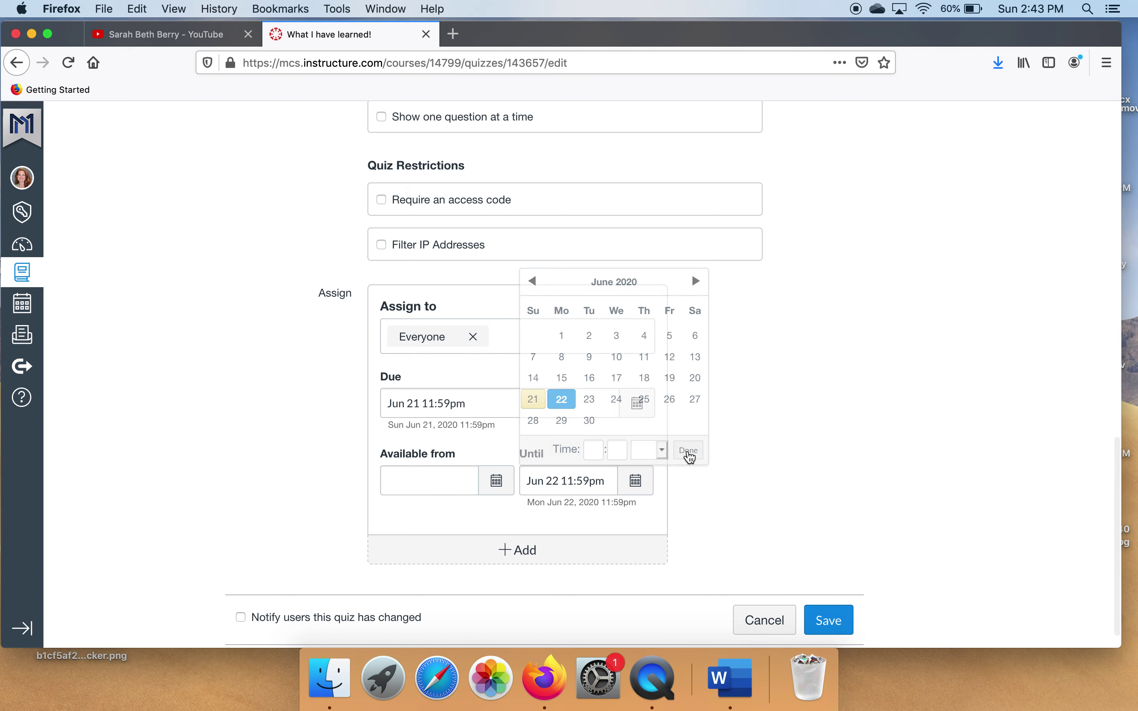
{"action": "left_click", "coordinate": [497, 480]}
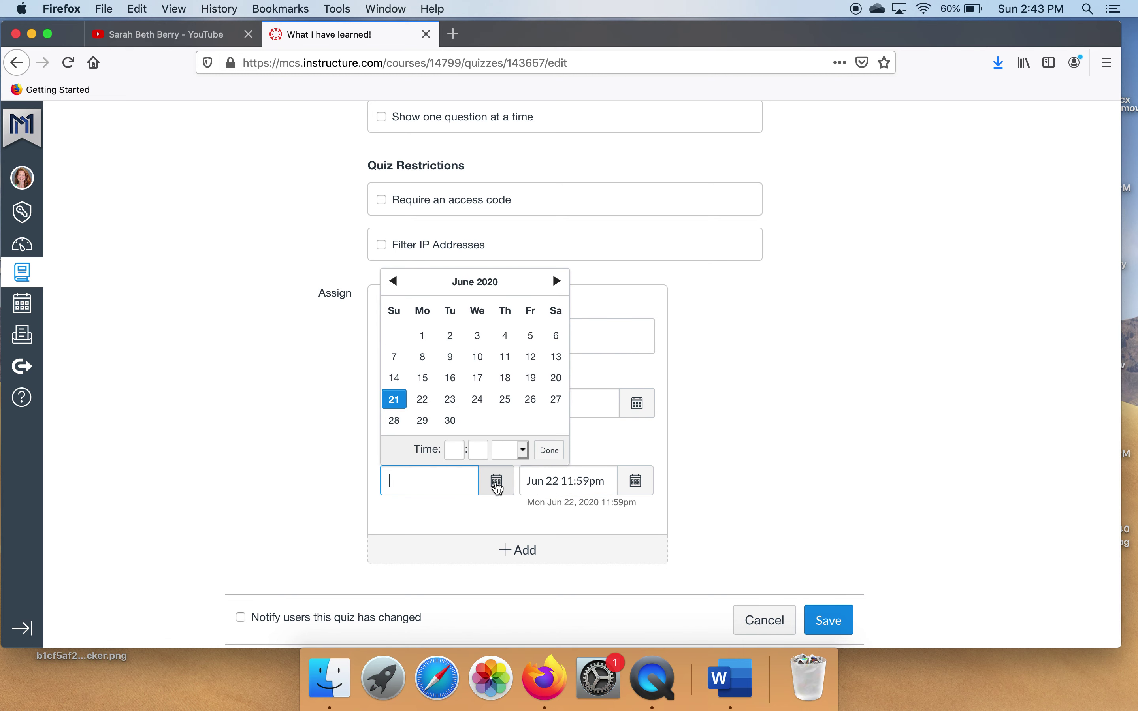
{"action": "left_click", "coordinate": [395, 402]}
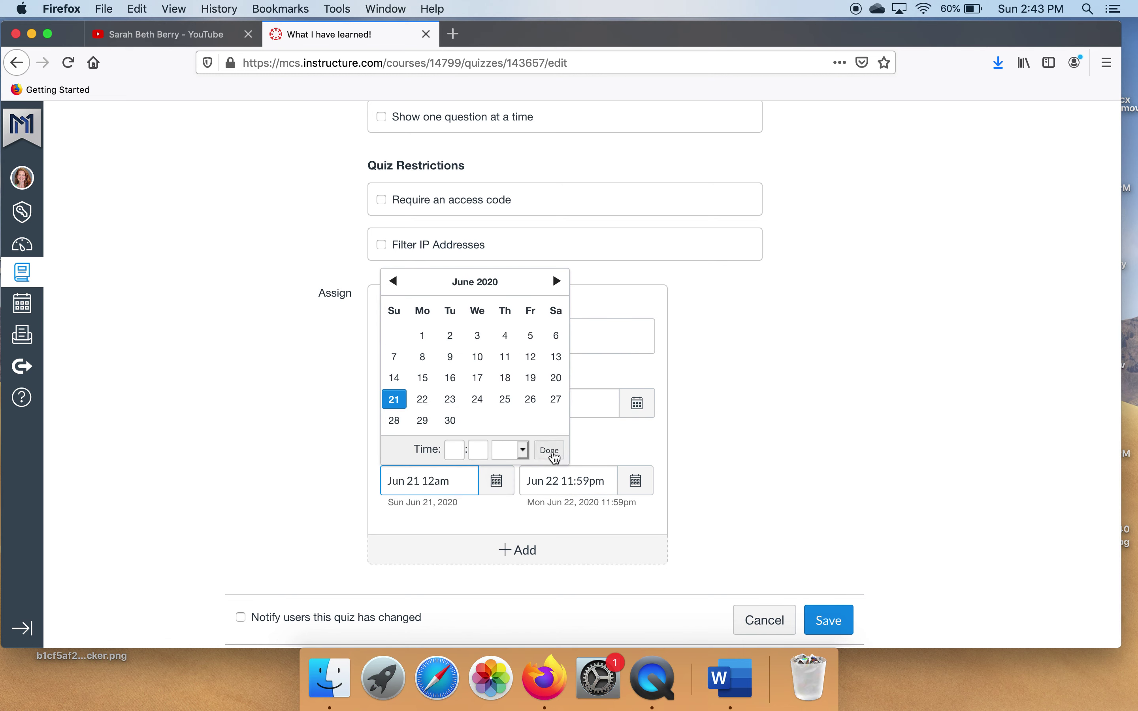
{"action": "left_click", "coordinate": [552, 452]}
Start a new question reading 'I know how to solve this equation: 2(2+3)='.
{"action": "scroll", "coordinate": [777, 328], "scroll_direction": "up", "scroll_amount": 20}
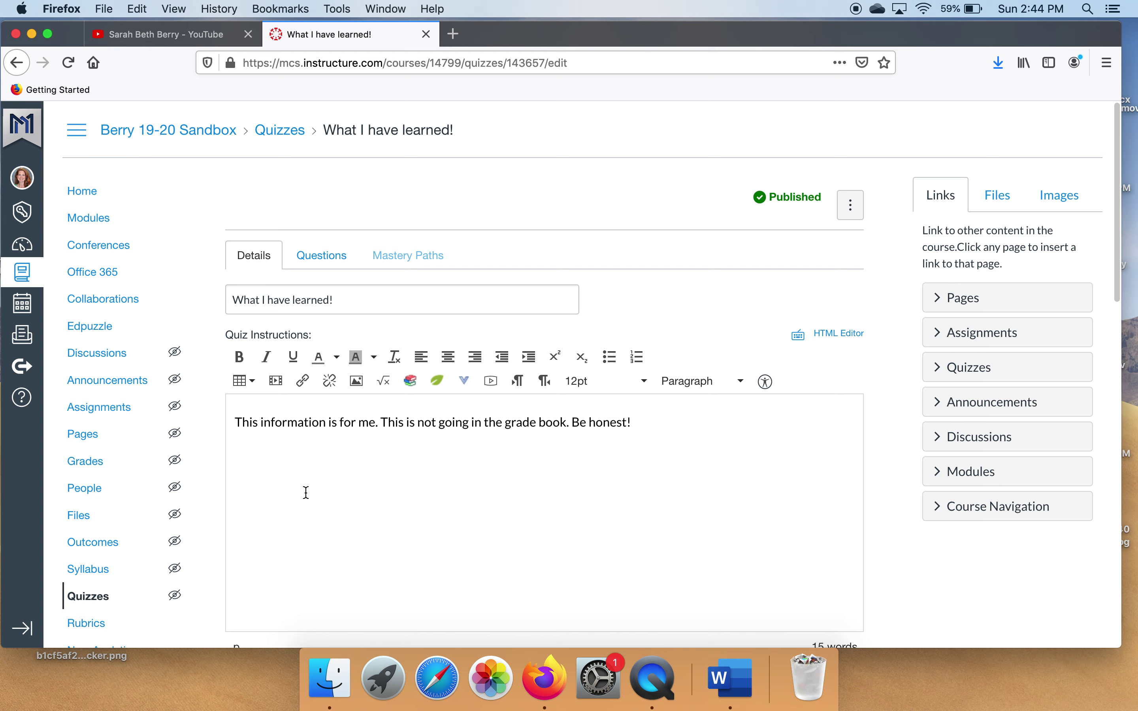
{"action": "left_click", "coordinate": [321, 255]}
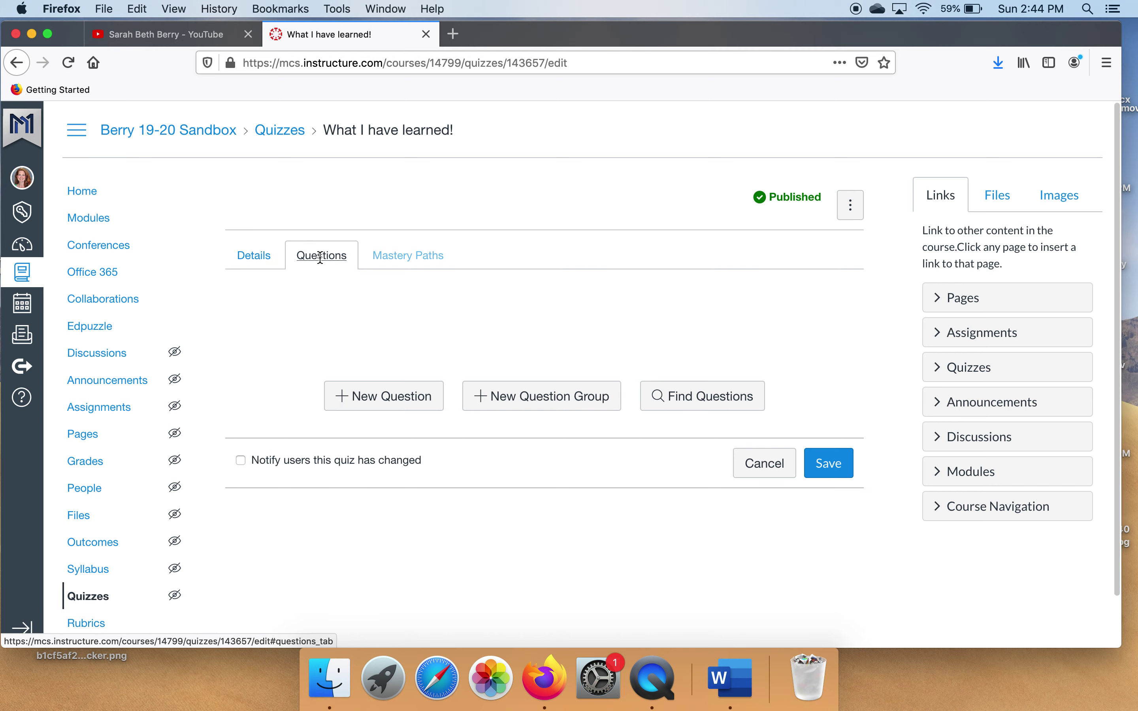
{"action": "left_click", "coordinate": [378, 405]}
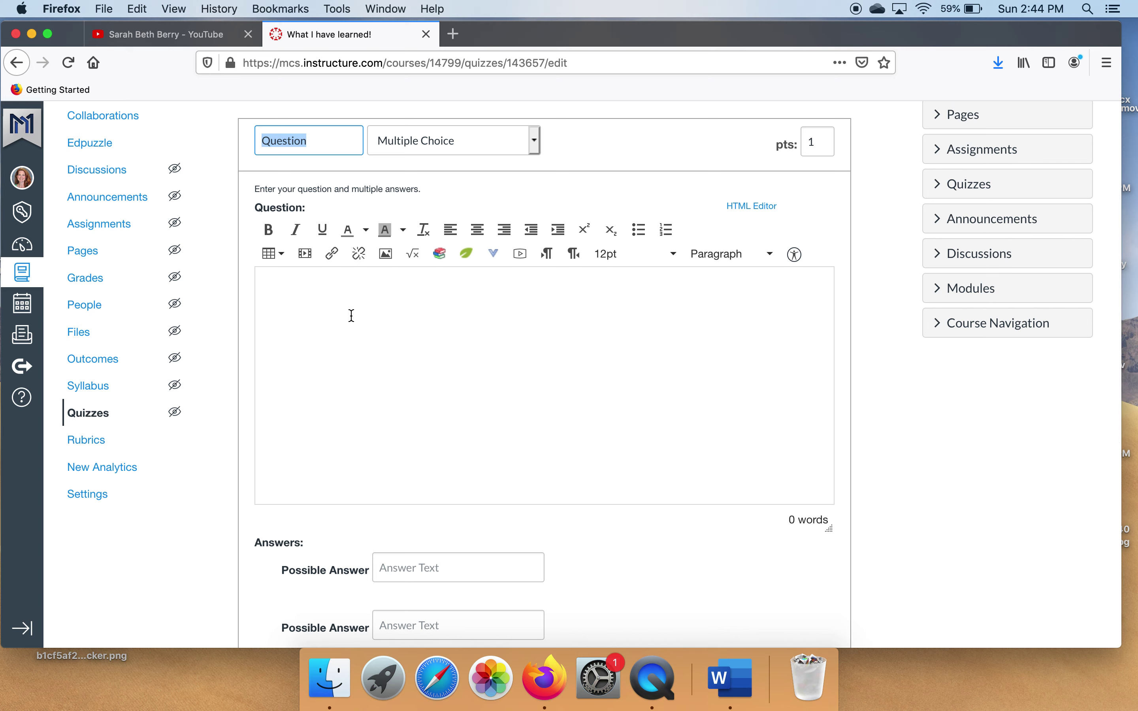
{"action": "left_click", "coordinate": [351, 315]}
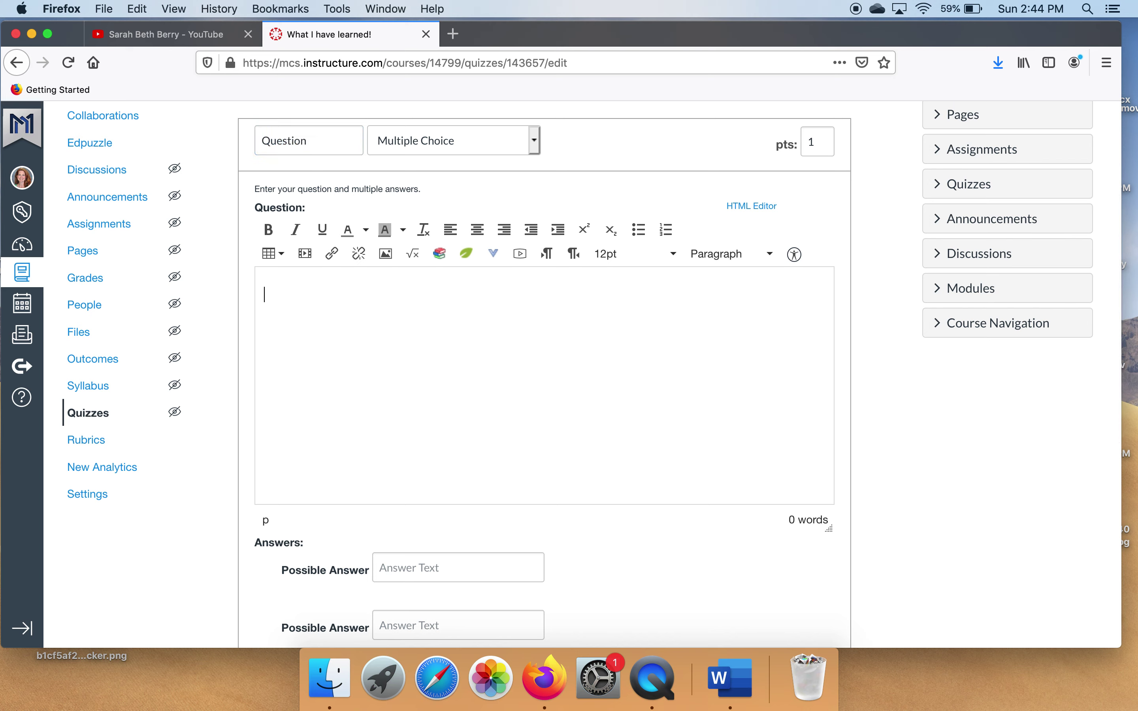
{"action": "type", "text": "I know how to solve this eu"}
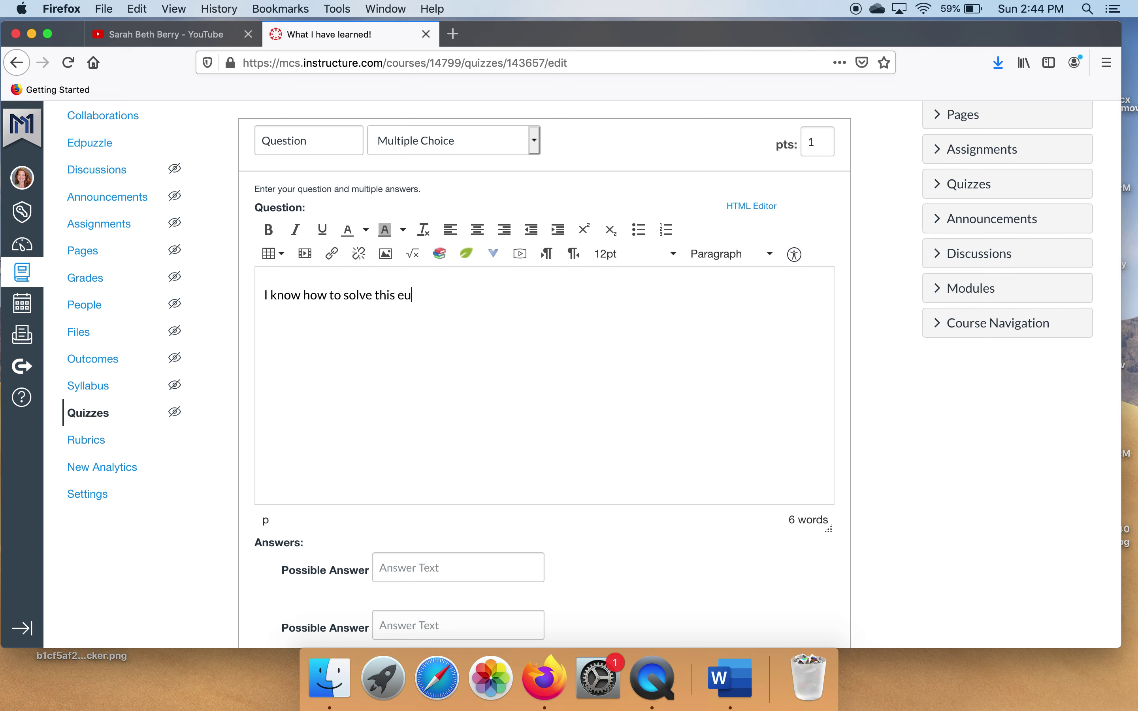
{"action": "key", "text": "BackSpace"}
{"action": "type", "text": "quation:"}
{"action": "key", "text": "Return"}
{"action": "type", "text": "2(2+3)="}
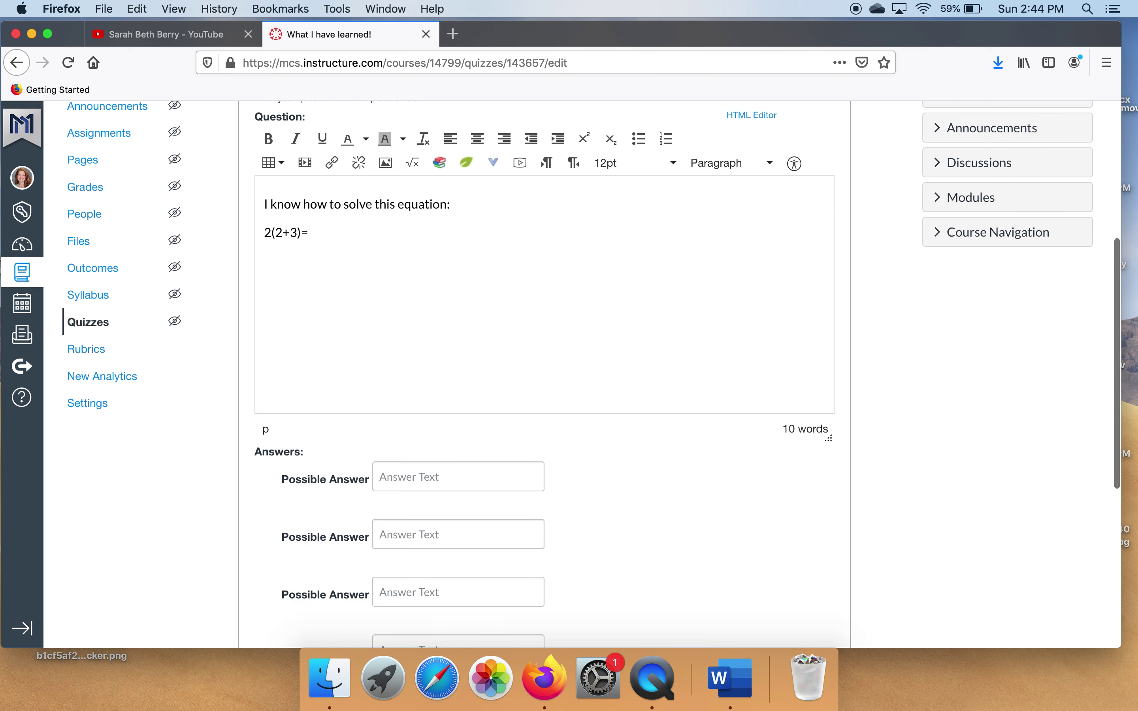
Give it only the answers Yes! and No., delete the empty choices, and save it.
{"action": "left_click", "coordinate": [407, 473]}
{"action": "type", "text": "Yes!"}
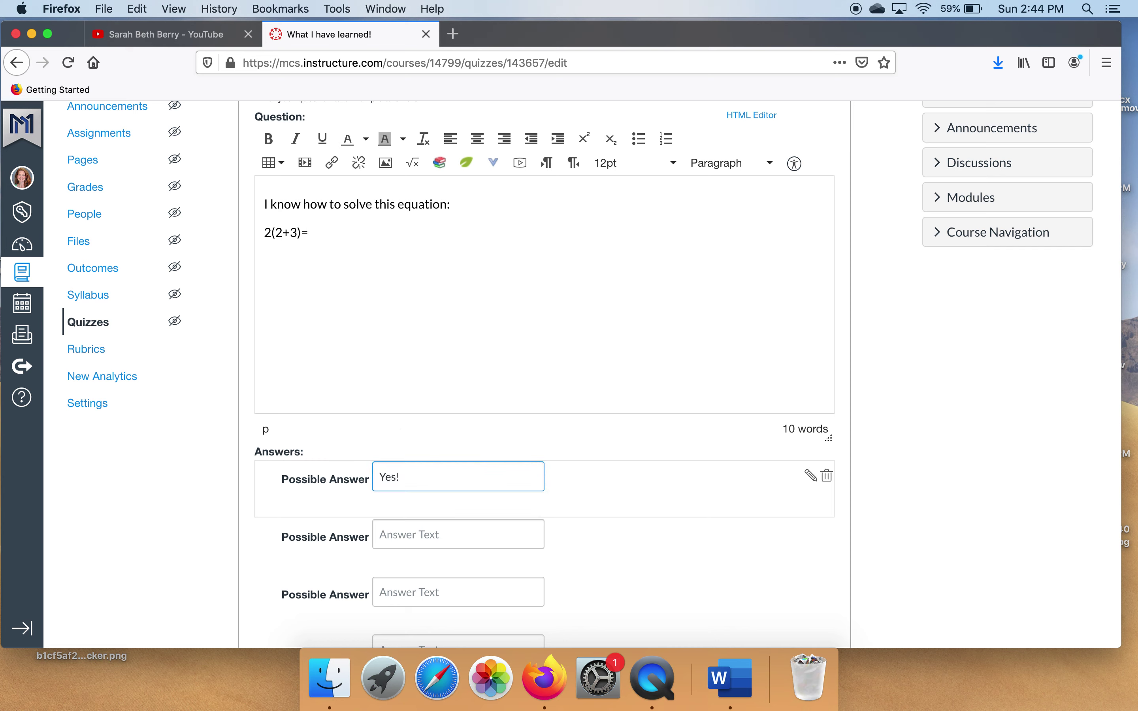
{"action": "key", "text": "Tab"}
{"action": "type", "text": "No."}
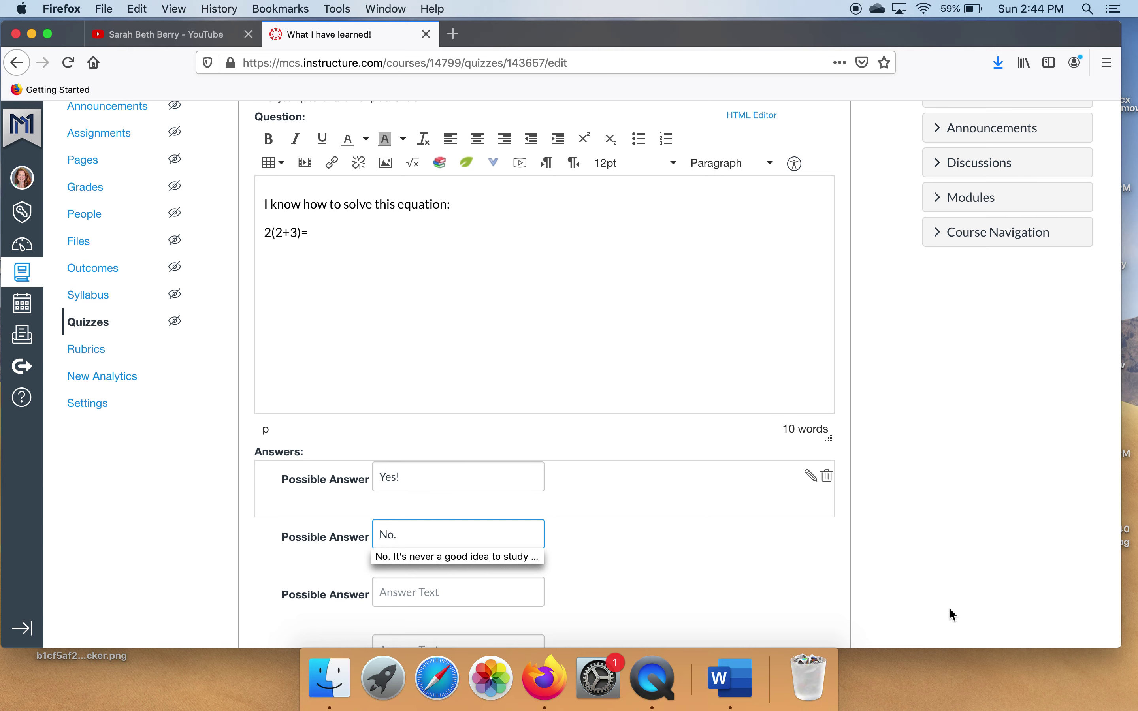
{"action": "scroll", "coordinate": [950, 610], "scroll_direction": "down", "scroll_amount": 3}
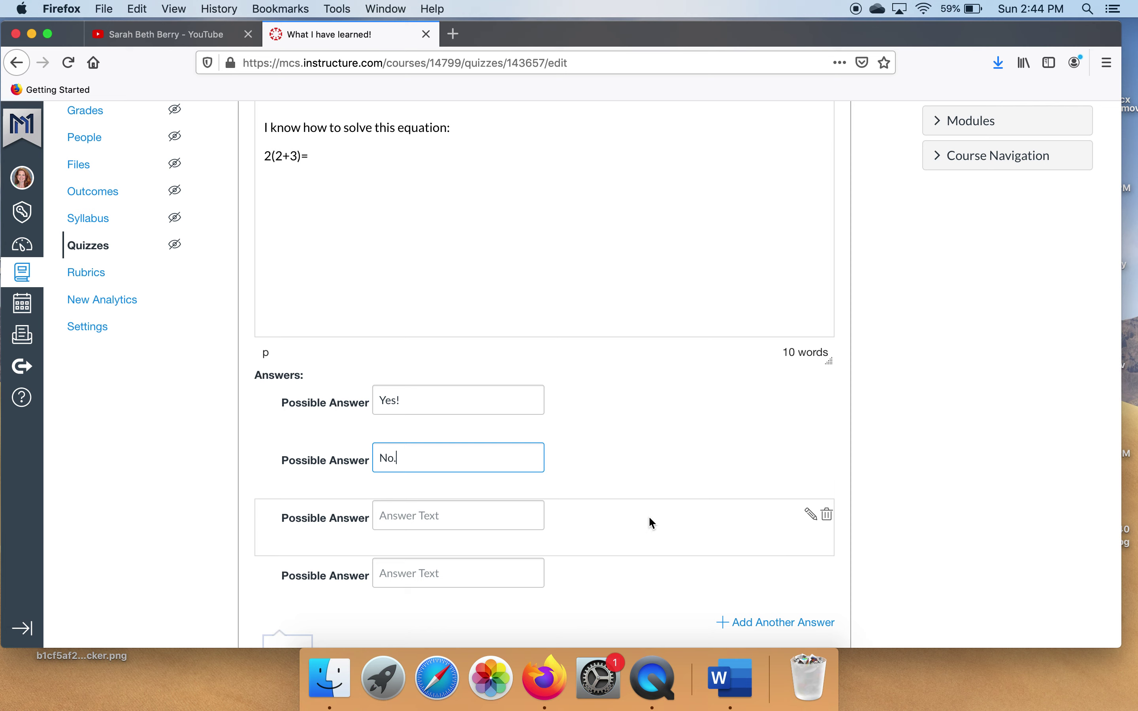
{"action": "left_click", "coordinate": [831, 519]}
{"action": "left_click", "coordinate": [831, 519]}
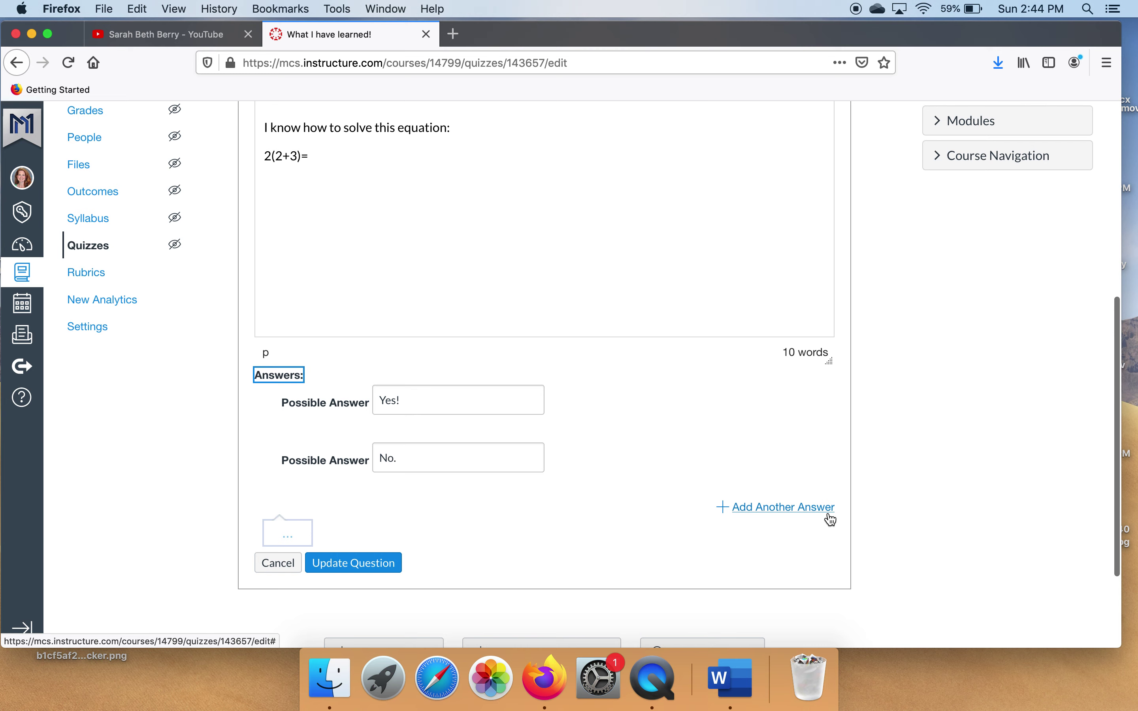
{"action": "scroll", "coordinate": [719, 500], "scroll_direction": "up", "scroll_amount": 2}
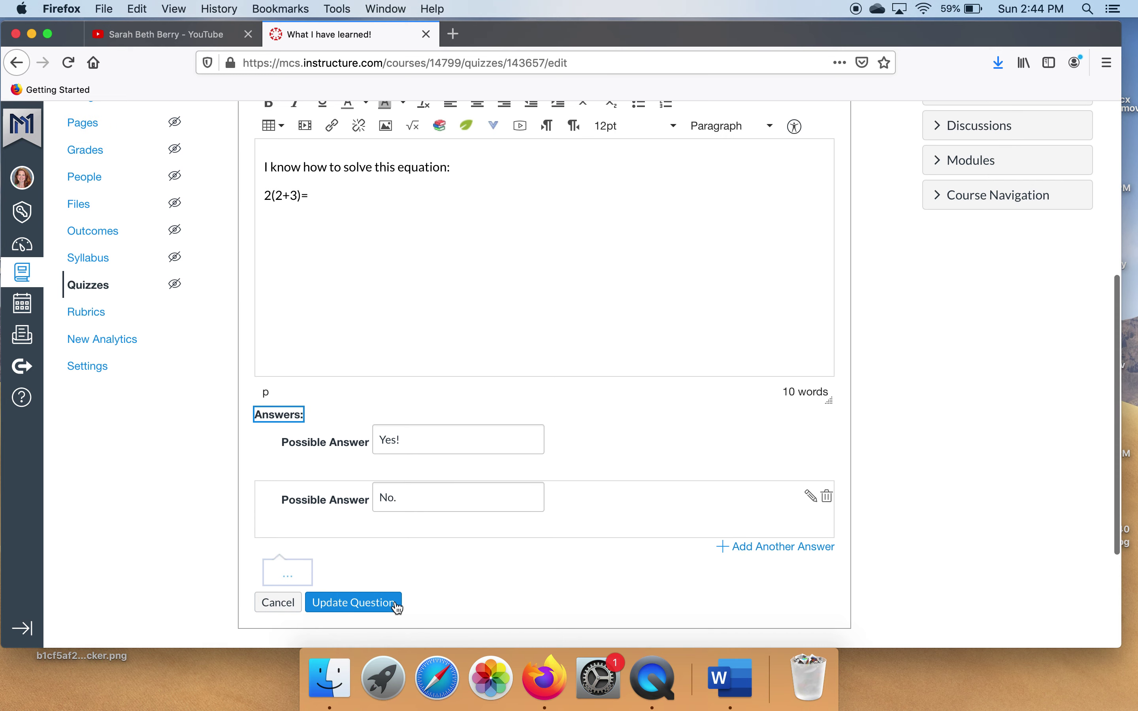
{"action": "left_click", "coordinate": [353, 603]}
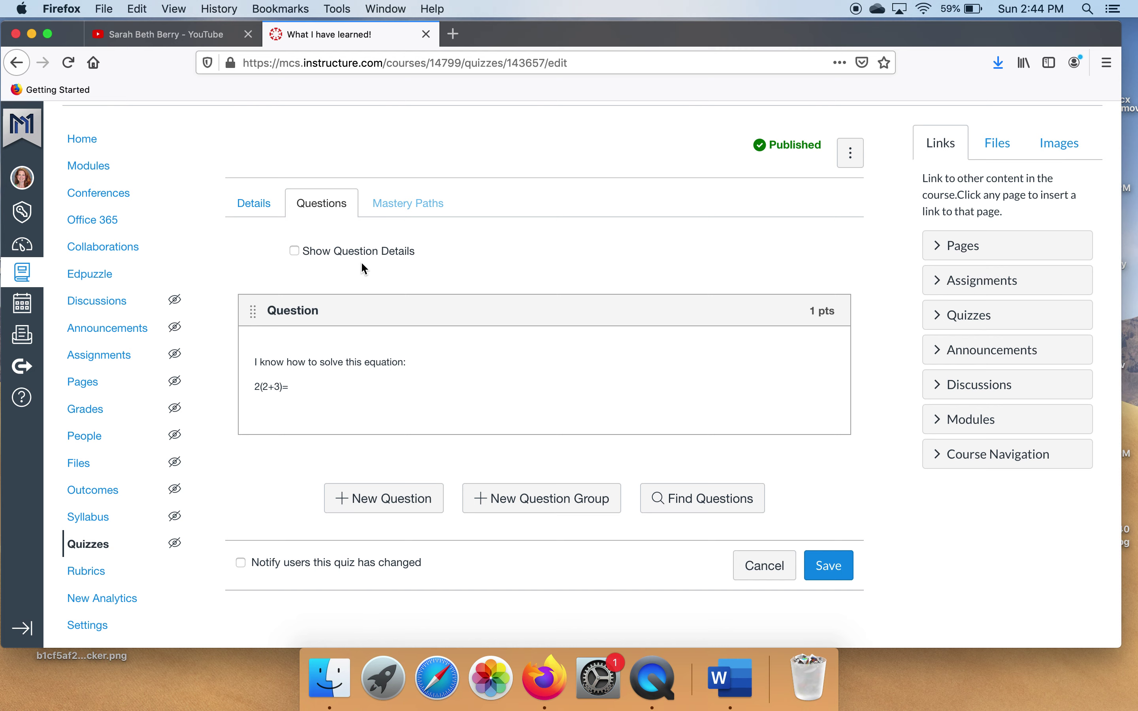
Create a new question with the text 'I understand fractions: 2/3+ 1/2='.
{"action": "left_click", "coordinate": [382, 500]}
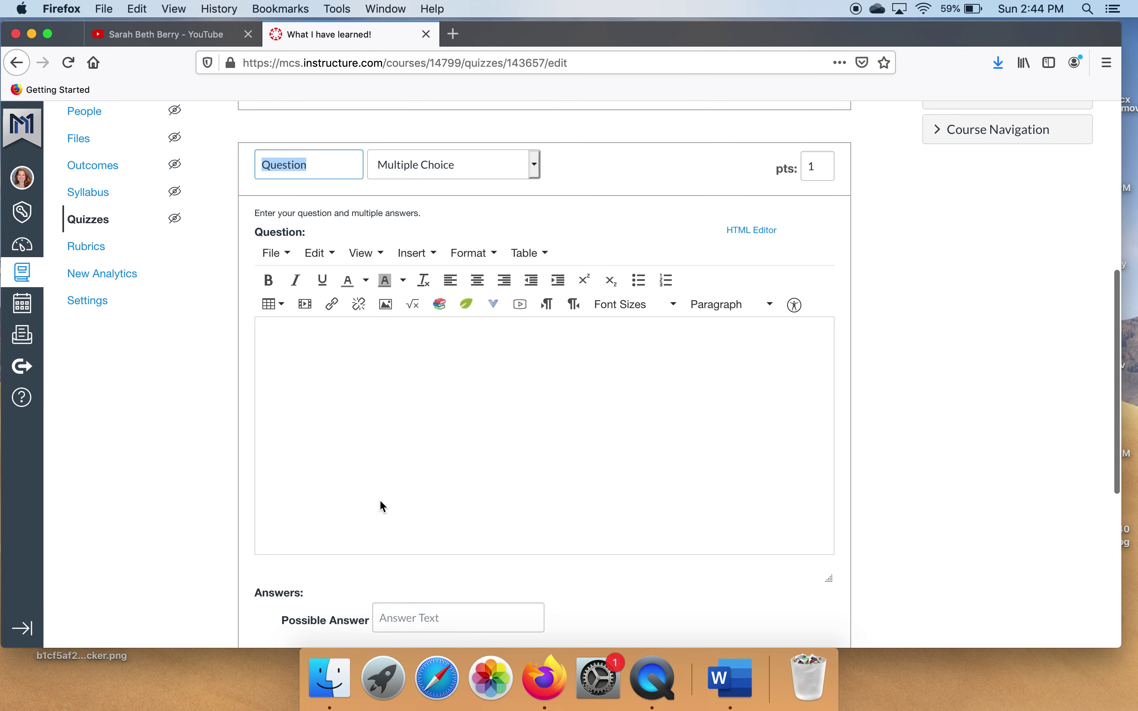
{"action": "left_click", "coordinate": [334, 348]}
{"action": "type", "text": "I u"}
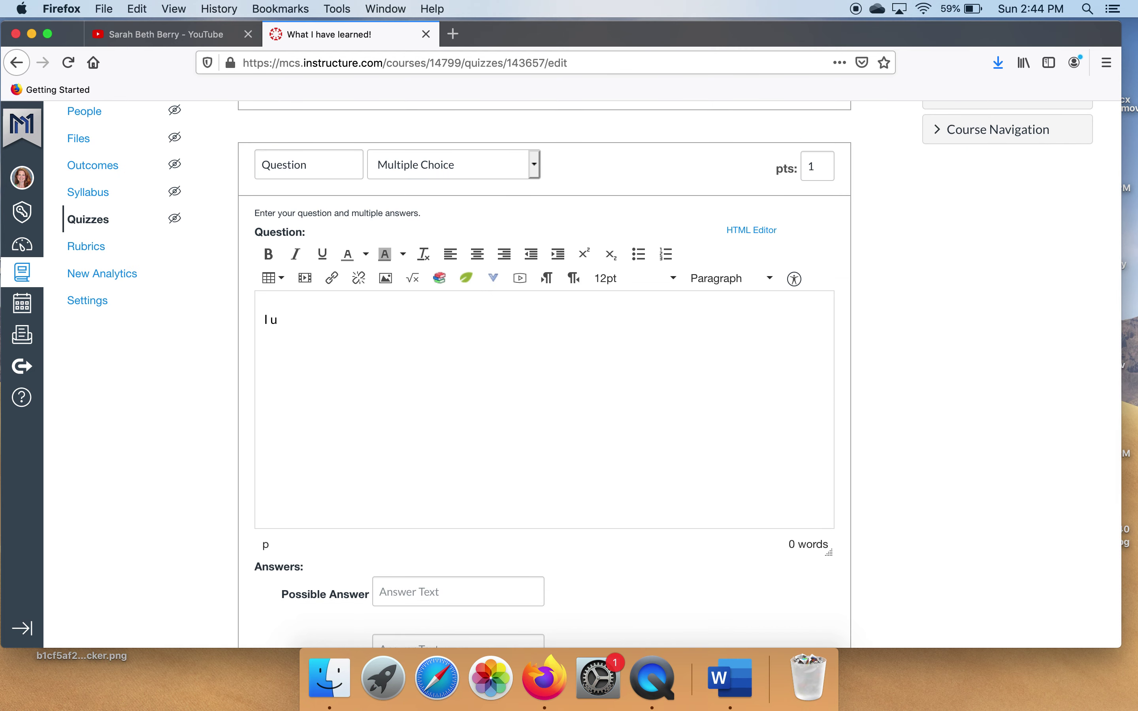
{"action": "type", "text": "nderstand fractions:"}
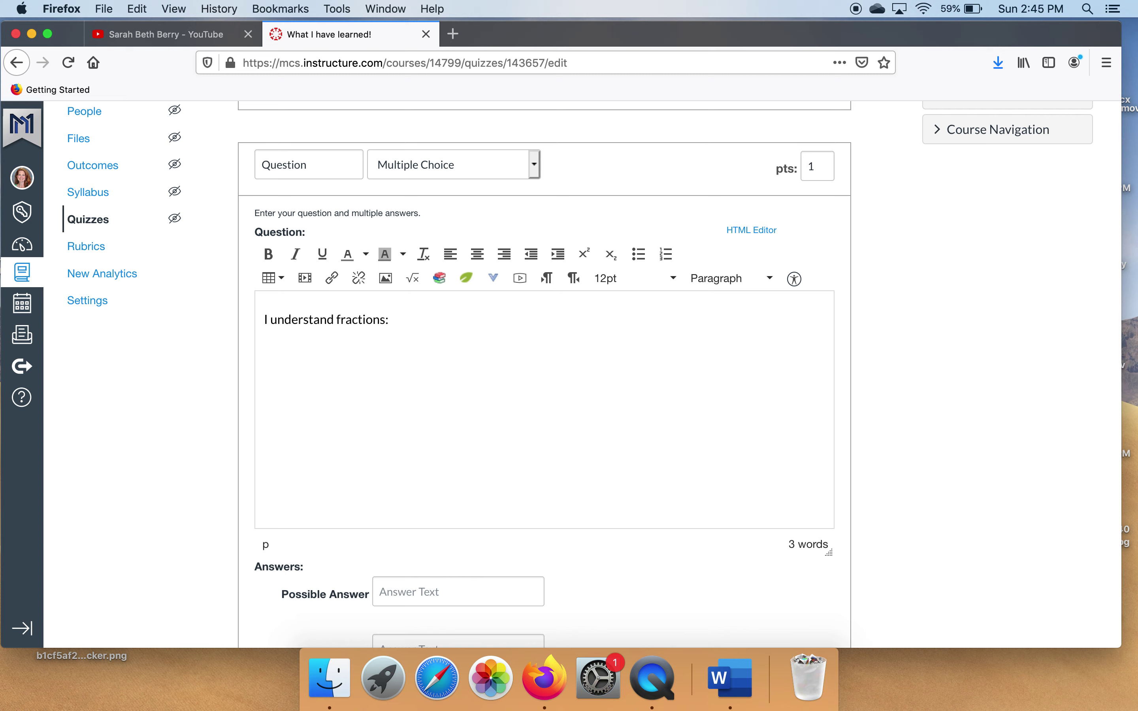
{"action": "type", "text": " 2/3"}
{"action": "type", "text": "+ 1/2="}
Enter the answers Yes! and No! and save the fractions question.
{"action": "scroll", "coordinate": [942, 463], "scroll_direction": "down", "scroll_amount": 3}
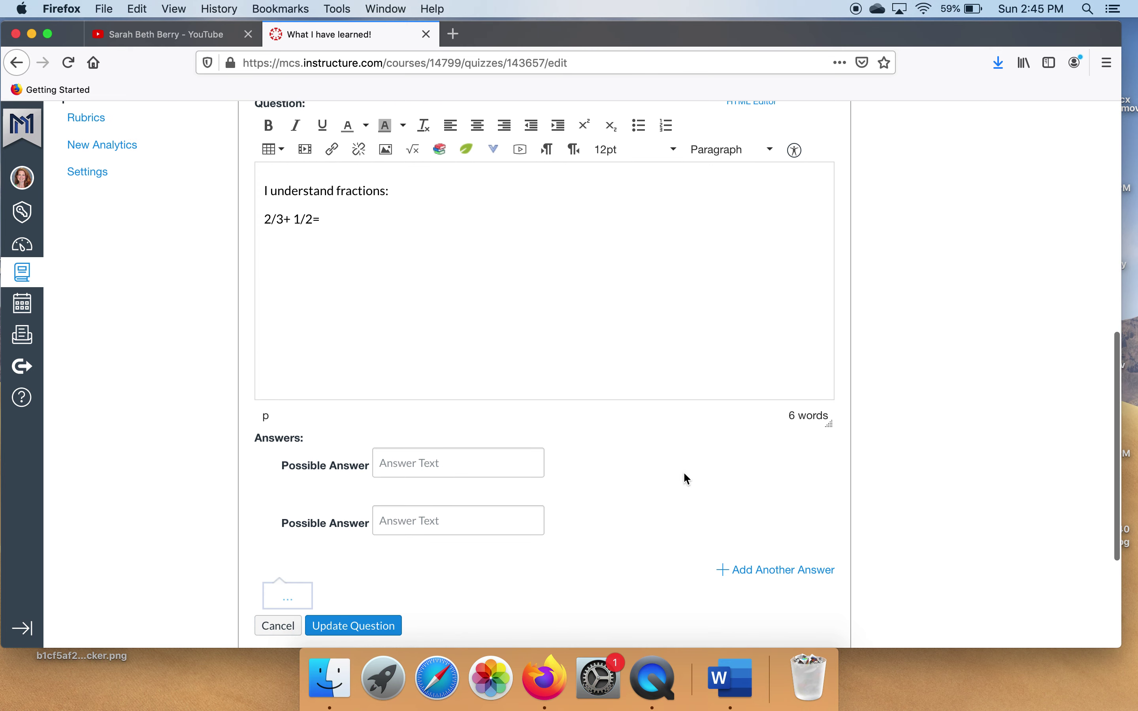
{"action": "left_click", "coordinate": [481, 464]}
{"action": "type", "text": "Yes!"}
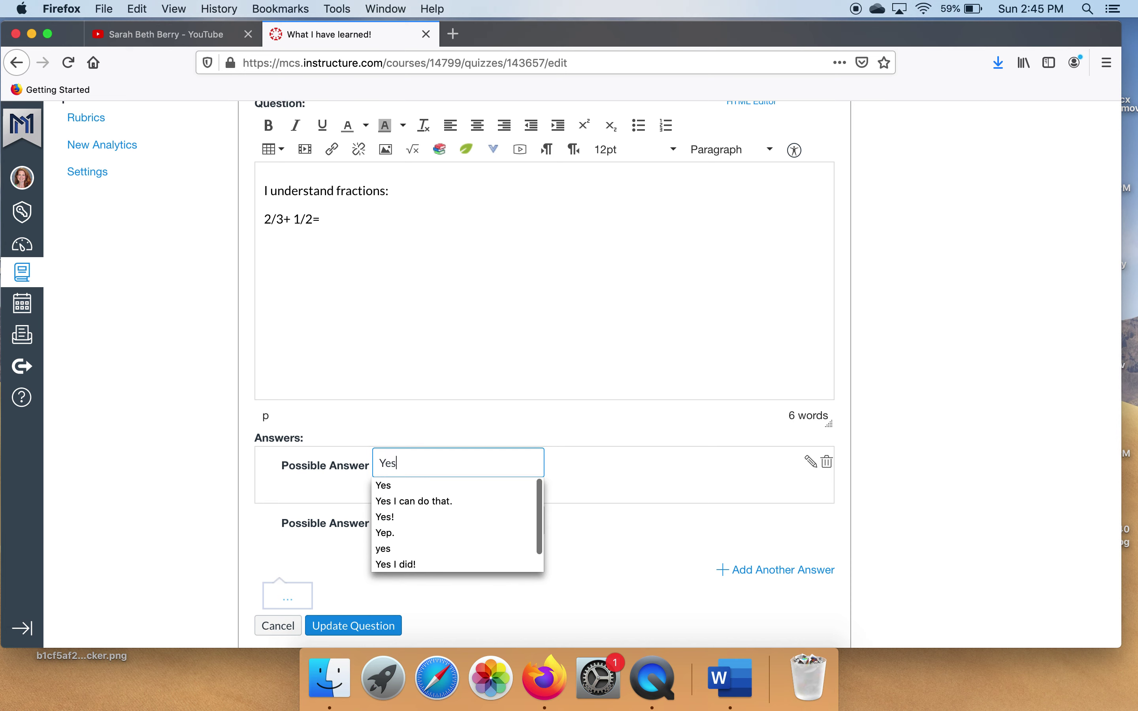
{"action": "left_click", "coordinate": [459, 521]}
{"action": "type", "text": "No"}
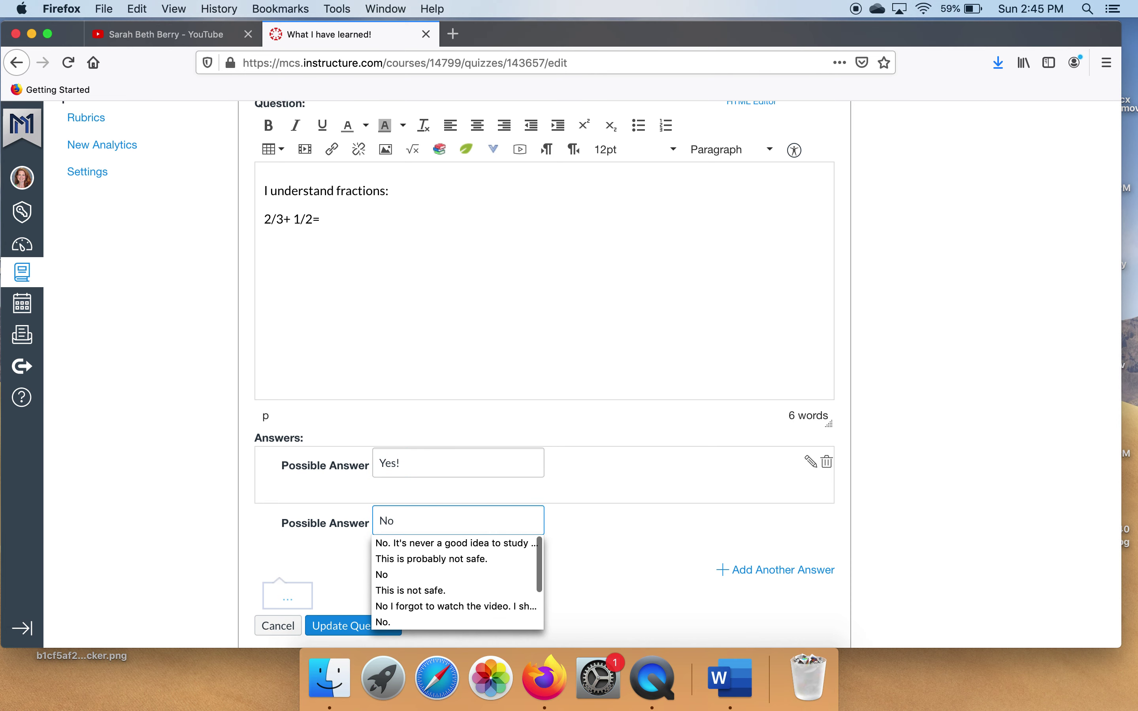
{"action": "type", "text": "!"}
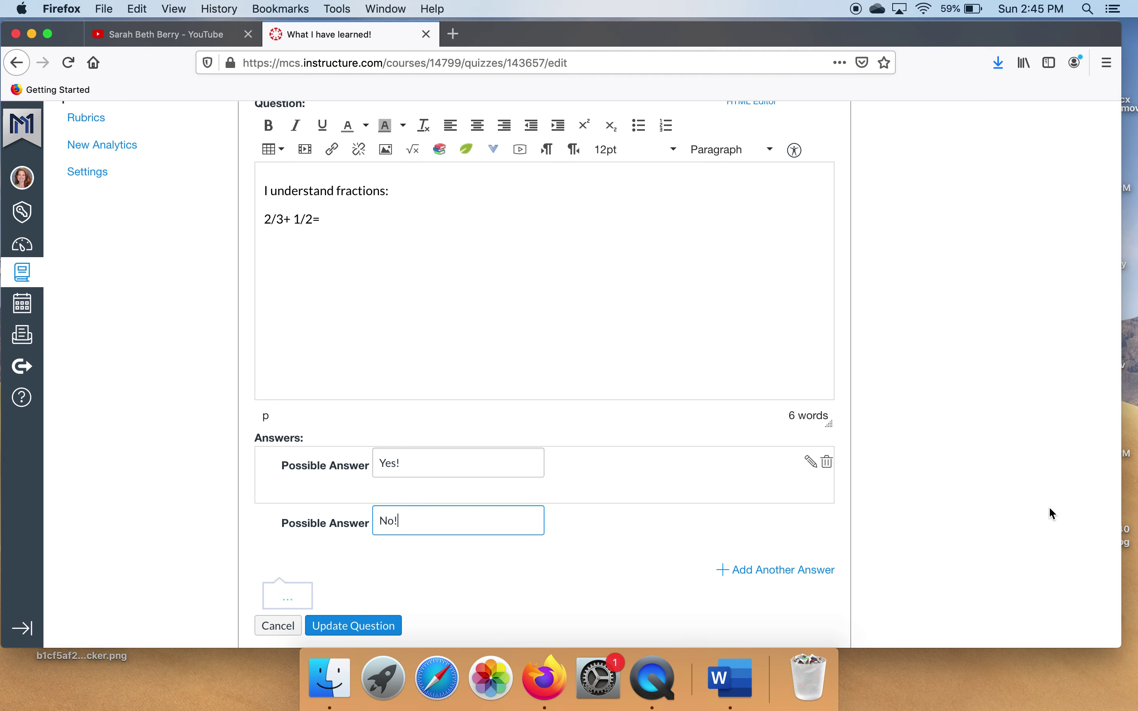
{"action": "scroll", "coordinate": [1050, 508], "scroll_direction": "down", "scroll_amount": 4}
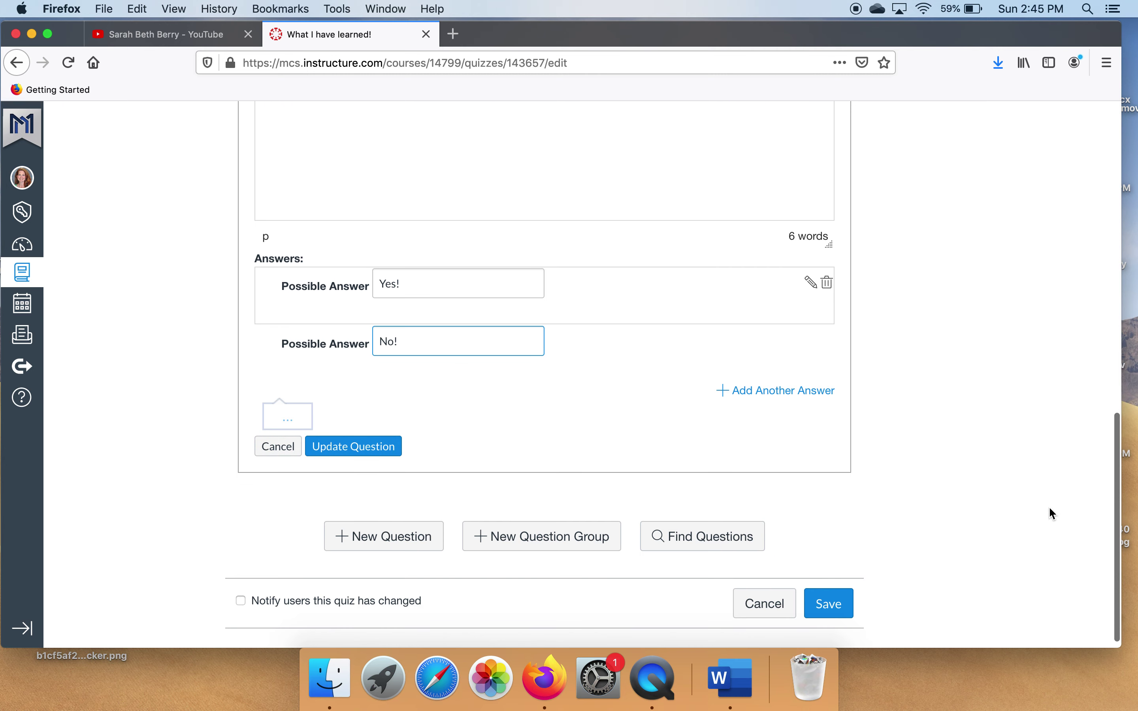
{"action": "left_click", "coordinate": [365, 452]}
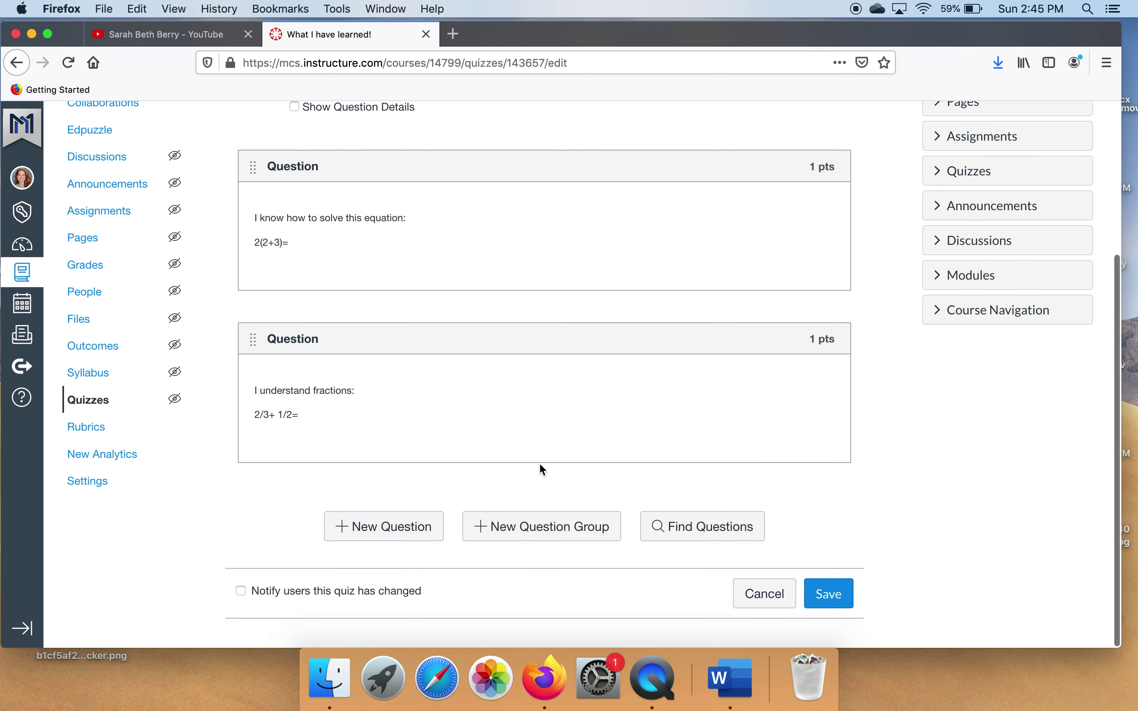
Create a third question titled 'Even/Odd Numbers'.
{"action": "left_click", "coordinate": [402, 535]}
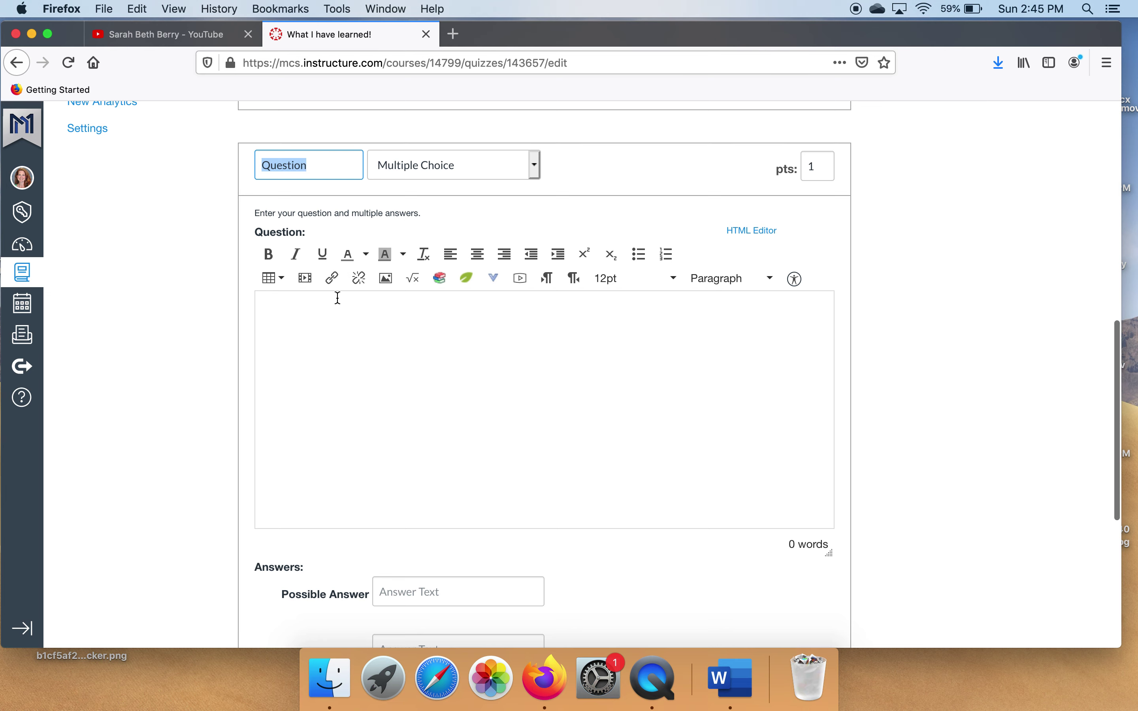
{"action": "scroll", "coordinate": [339, 292], "scroll_direction": "up", "scroll_amount": 4}
{"action": "scroll", "coordinate": [337, 296], "scroll_direction": "down", "scroll_amount": 2}
{"action": "scroll", "coordinate": [339, 303], "scroll_direction": "up", "scroll_amount": 1}
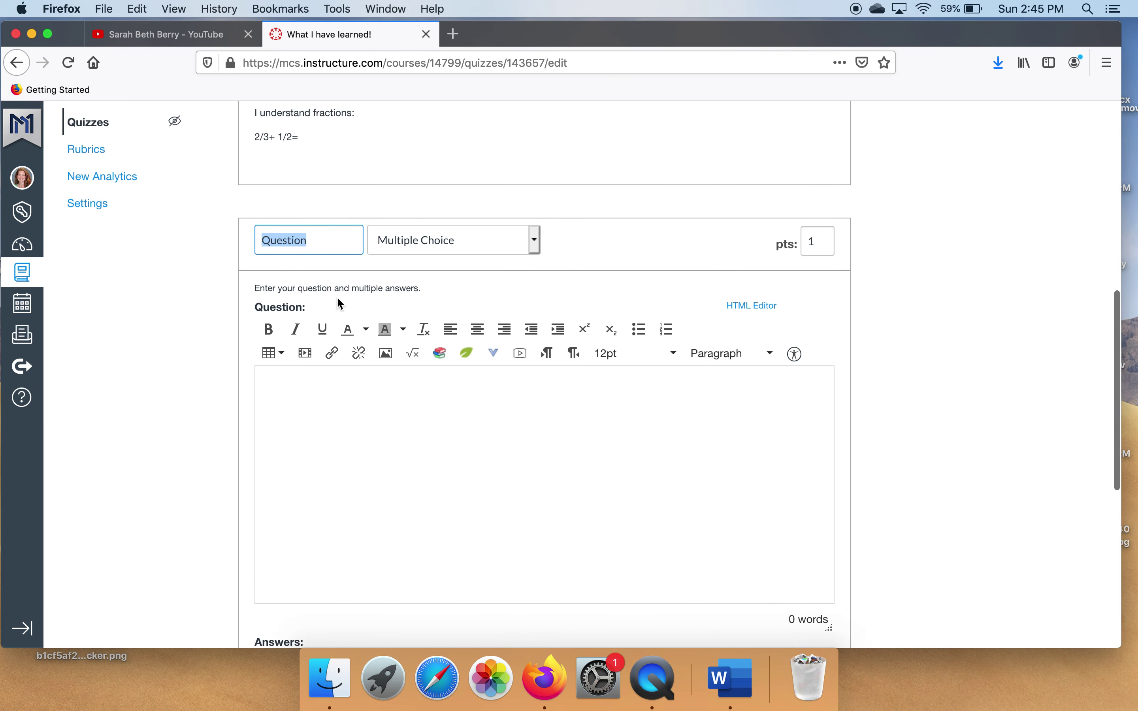
{"action": "left_click", "coordinate": [320, 245]}
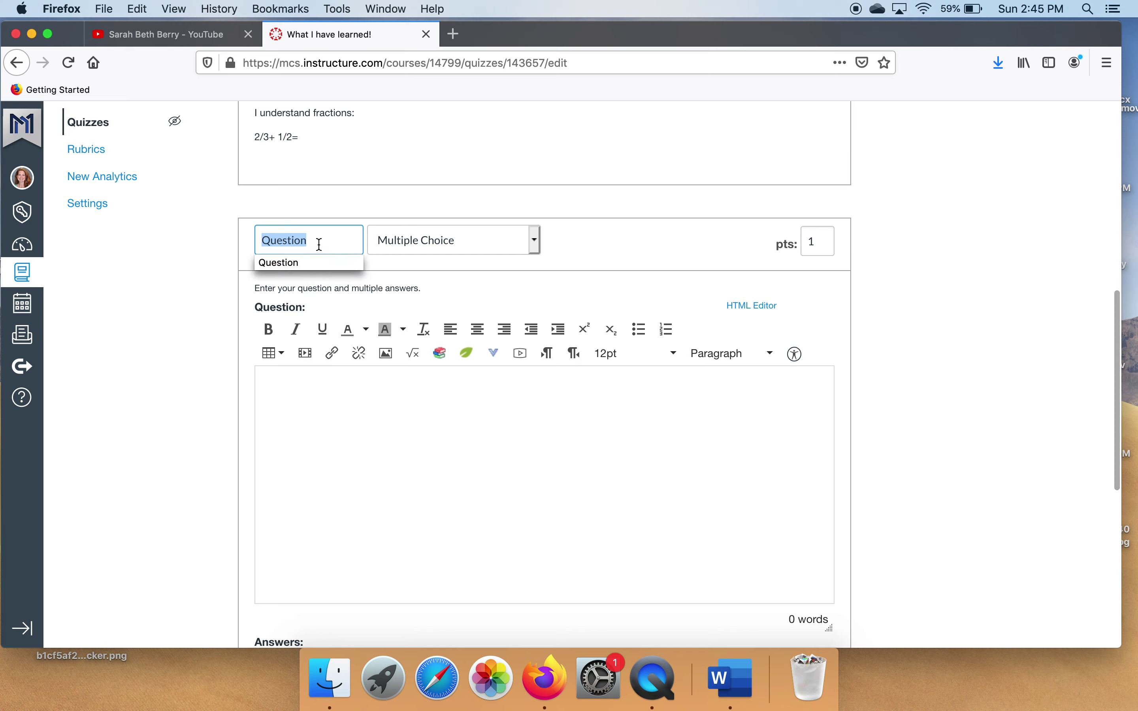
{"action": "left_click_drag", "start_coordinate": [310, 242], "coordinate": [243, 245]}
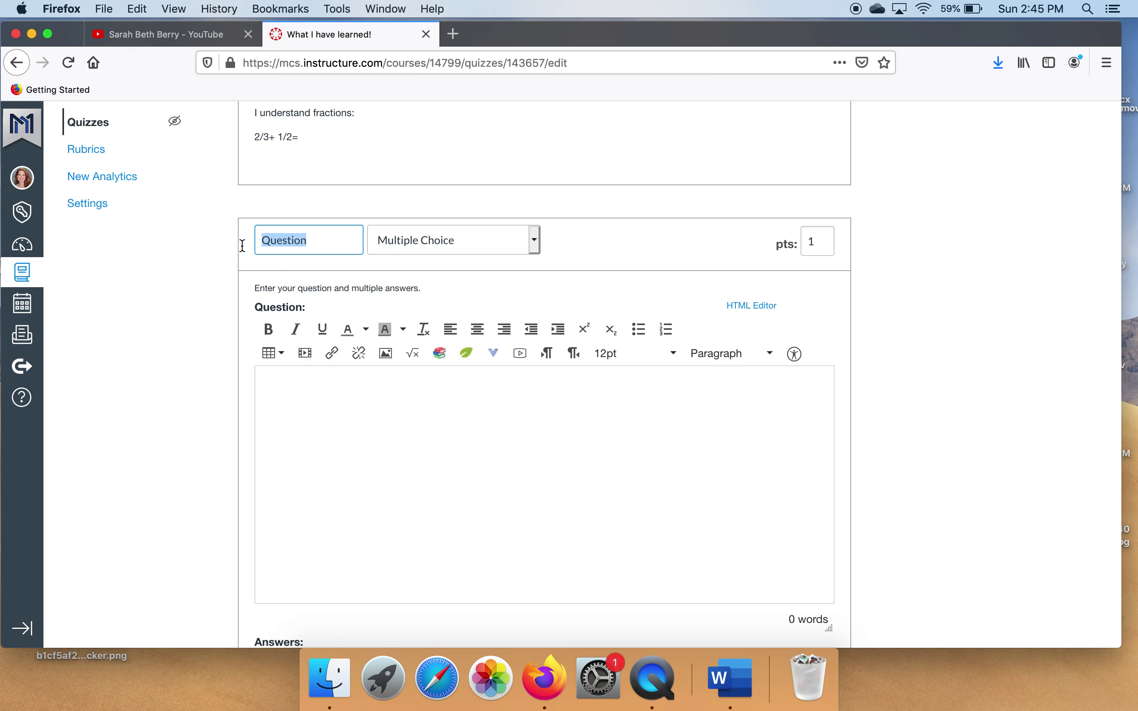
{"action": "type", "text": "Even/Odd Numbers"}
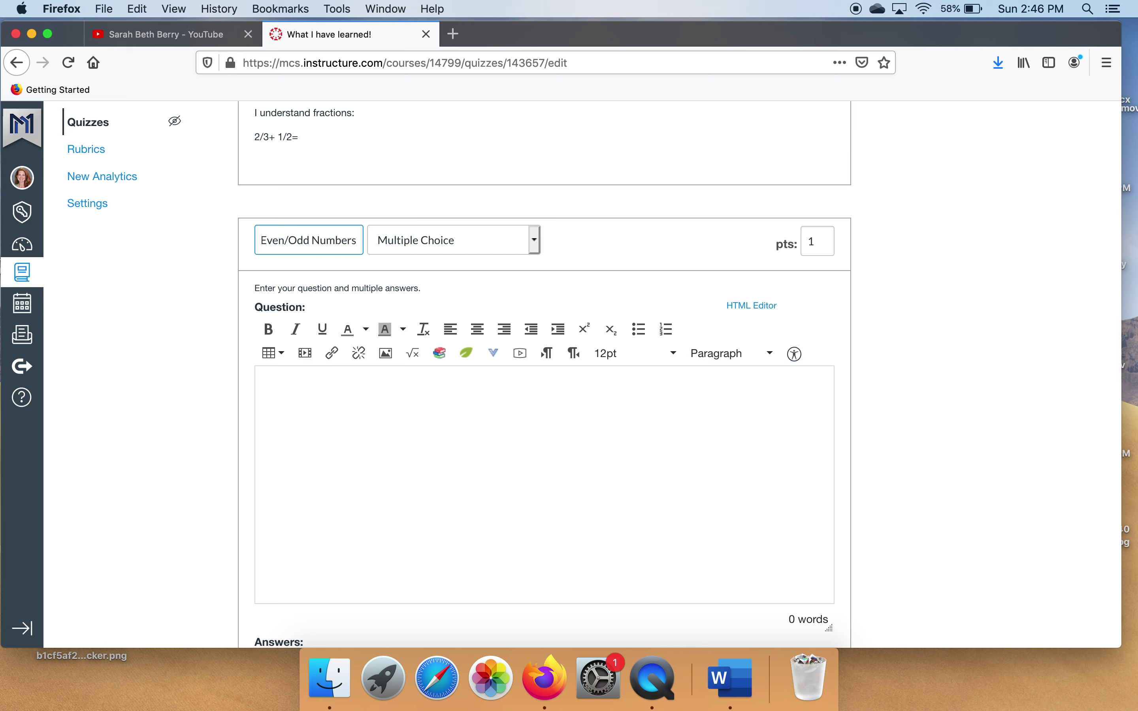
Write the question text 'I know the difference between an odd and even number'.
{"action": "left_click", "coordinate": [324, 428]}
{"action": "type", "text": "I kmnow t"}
{"action": "key", "text": "BackSpace"}
{"action": "key", "text": "BackSpace"}
{"action": "key", "text": "BackSpace"}
{"action": "key", "text": "BackSpace"}
{"action": "type", "text": "now that this"}
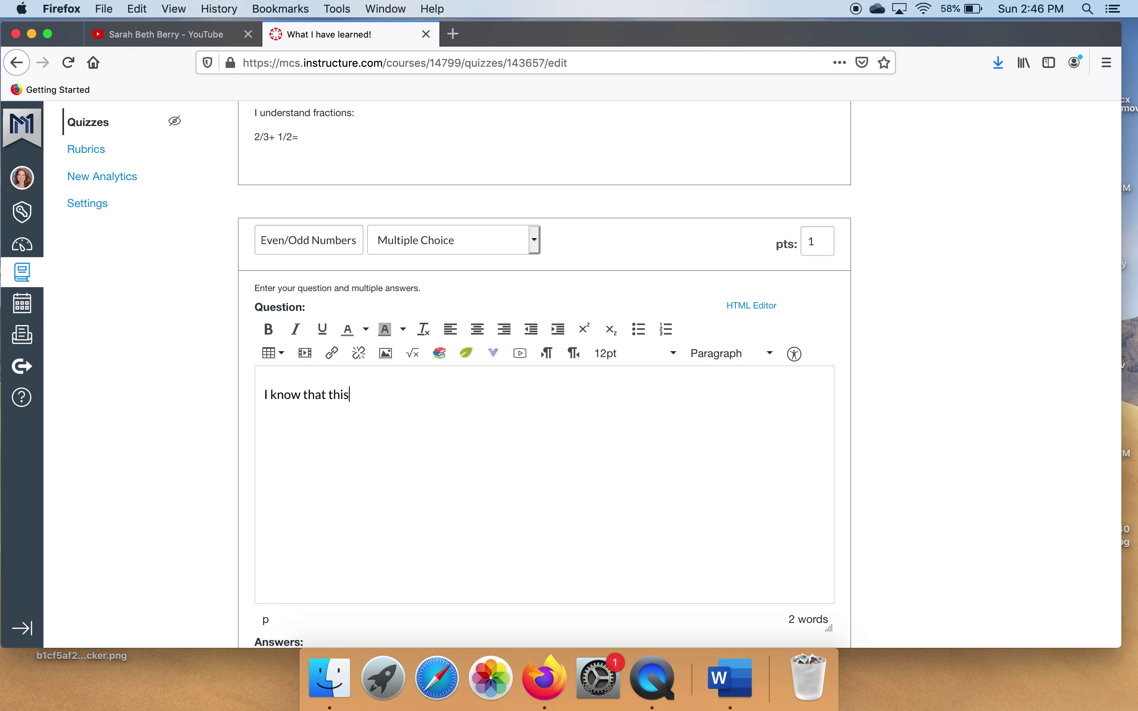
{"action": "type", "text": " number is"}
{"action": "key", "text": "BackSpace"}
{"action": "key", "text": "BackSpace"}
{"action": "key", "text": "BackSpace"}
{"action": "key", "text": "BackSpace"}
{"action": "key", "text": "BackSpace"}
{"action": "key", "text": "BackSpace"}
{"action": "key", "text": "BackSpace"}
{"action": "key", "text": "BackSpace"}
{"action": "key", "text": "BackSpace"}
{"action": "key", "text": "BackSpace"}
{"action": "key", "text": "BackSpace"}
{"action": "key", "text": "BackSpace"}
{"action": "key", "text": "BackSpace"}
{"action": "key", "text": "BackSpace"}
{"action": "key", "text": "BackSpace"}
{"action": "key", "text": "BackSpace"}
{"action": "key", "text": "BackSpace"}
{"action": "key", "text": "BackSpace"}
{"action": "key", "text": "BackSpace"}
{"action": "key", "text": "BackSpace"}
{"action": "type", "text": "e difference between an odd and "}
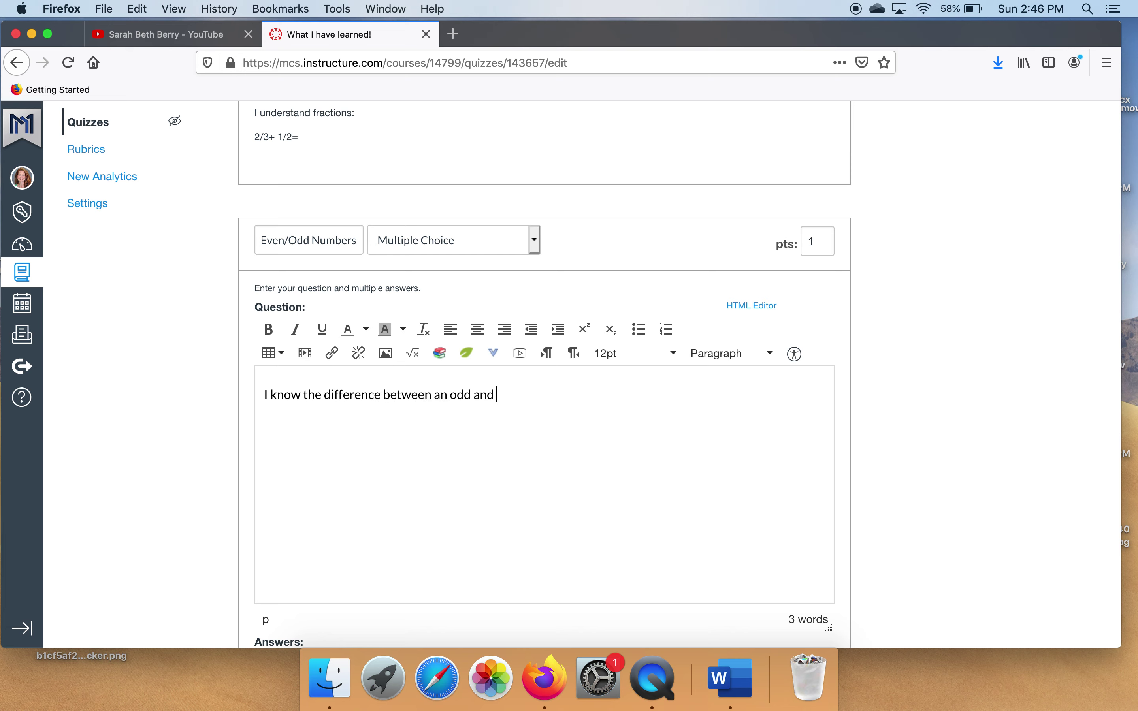
{"action": "type", "text": "even number."}
Enter the possible answers Yes and No and save the question.
{"action": "scroll", "coordinate": [541, 377], "scroll_direction": "down", "scroll_amount": 5}
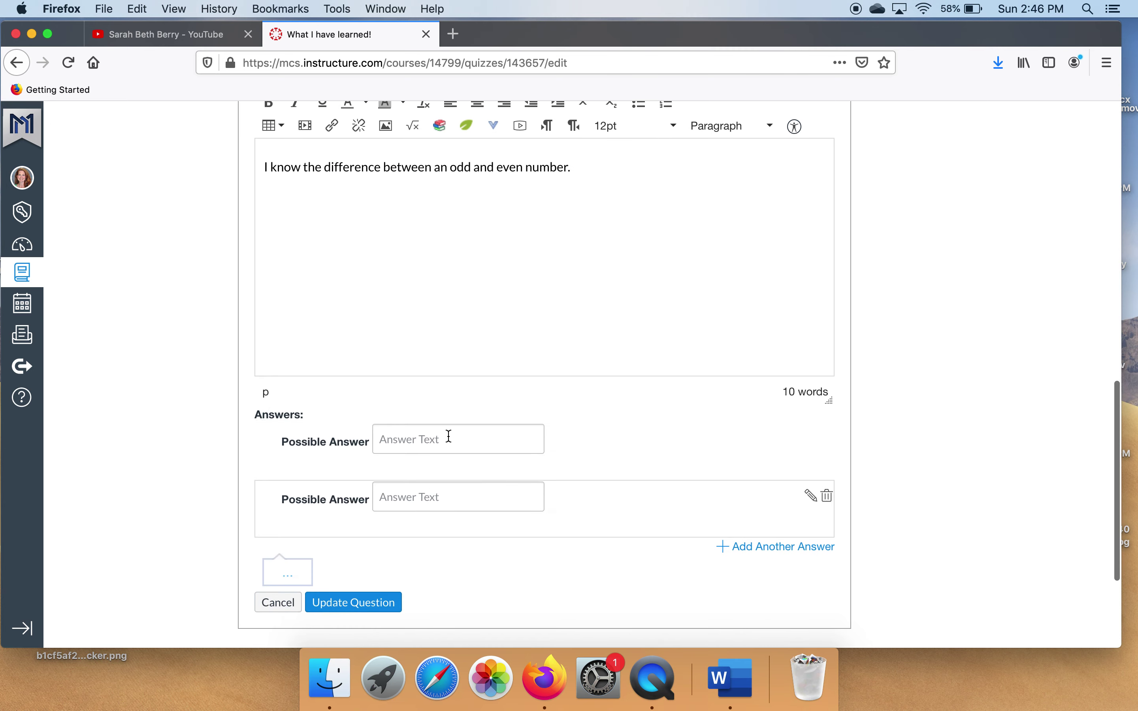
{"action": "left_click", "coordinate": [449, 437]}
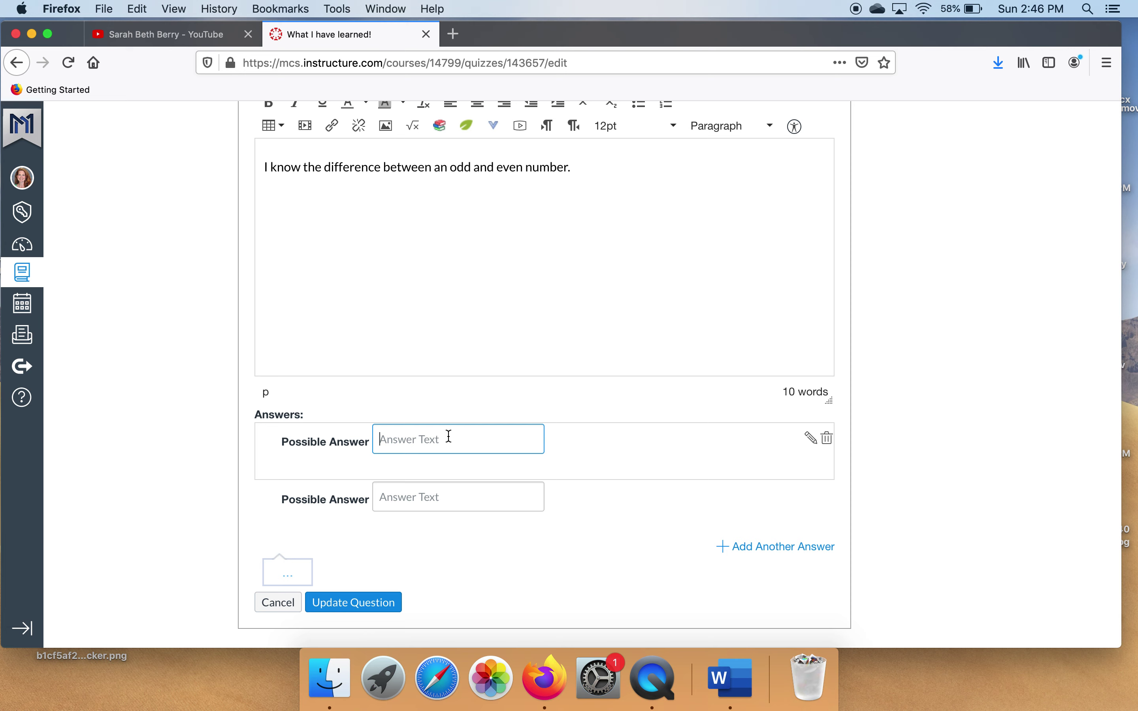
{"action": "type", "text": "Yes"}
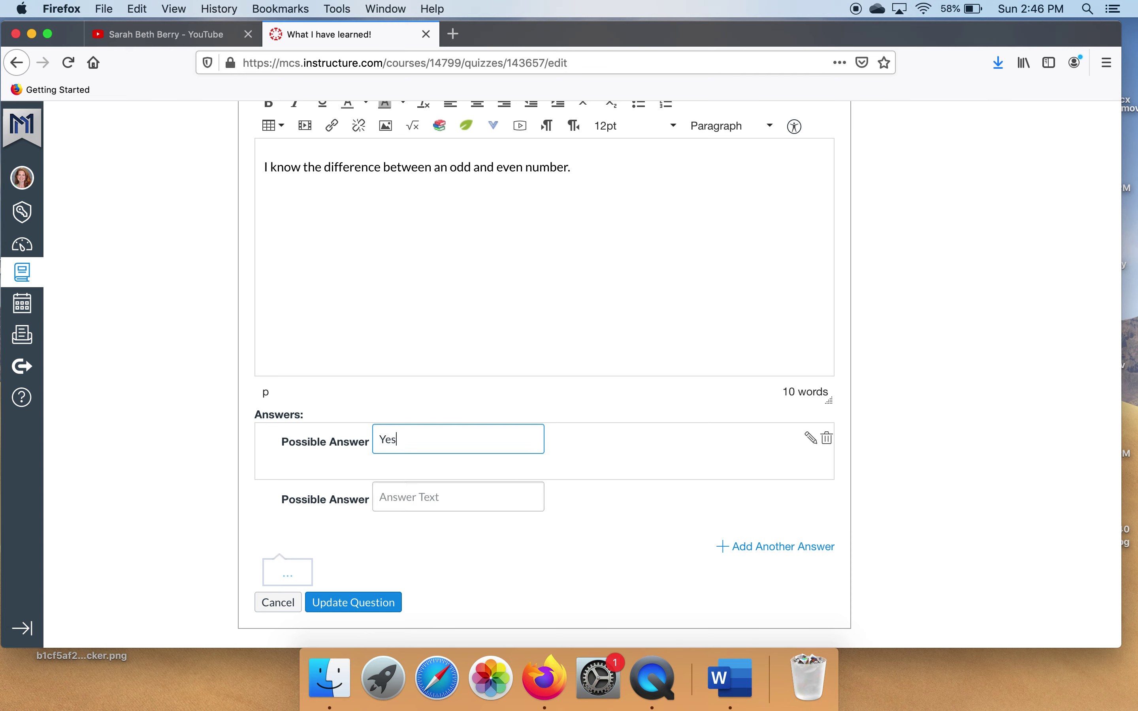
{"action": "key", "text": "Tab"}
{"action": "type", "text": "No"}
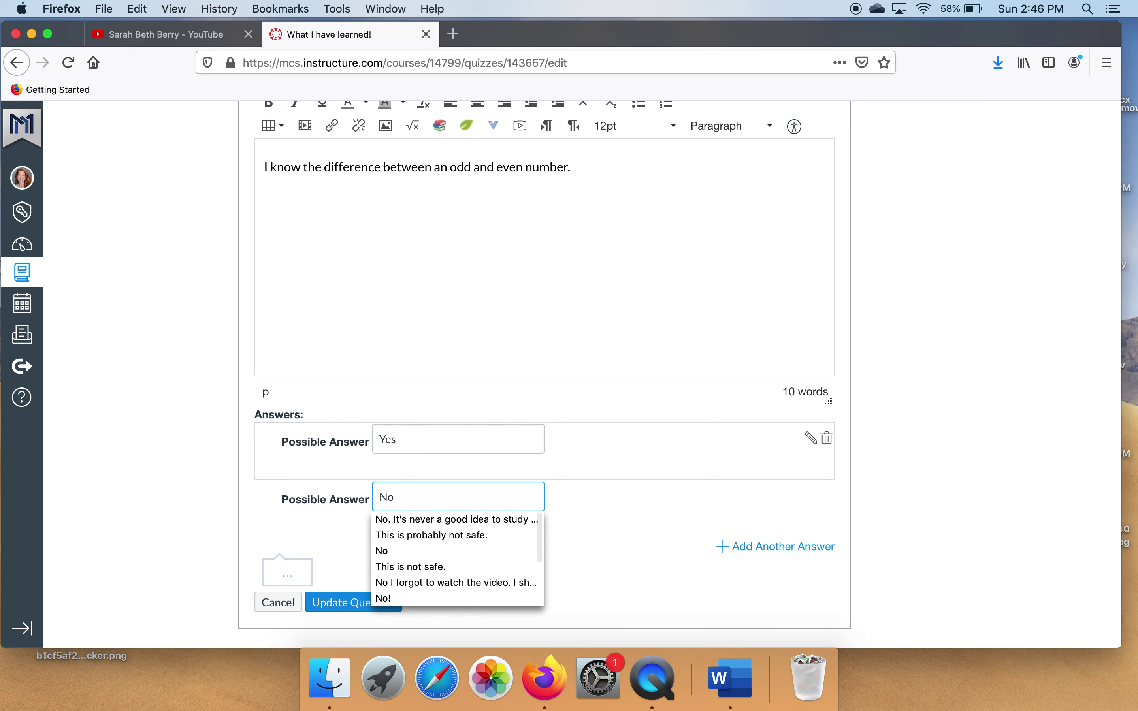
{"action": "scroll", "coordinate": [1050, 357], "scroll_direction": "up", "scroll_amount": 5}
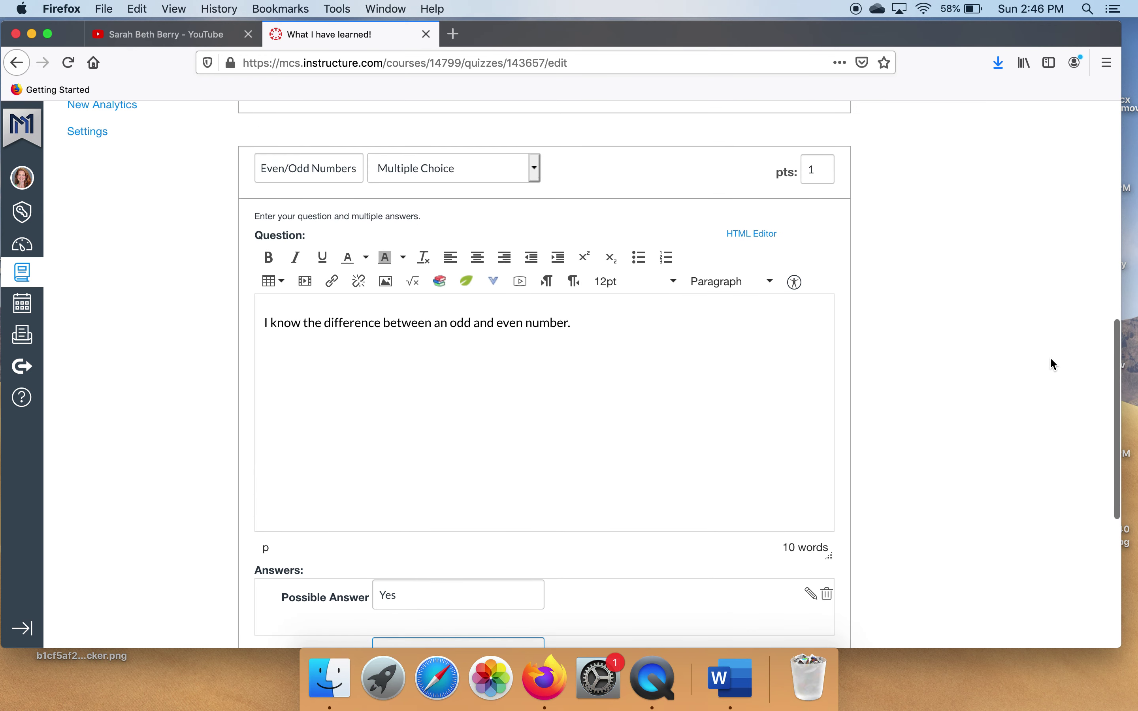
{"action": "scroll", "coordinate": [1049, 356], "scroll_direction": "down", "scroll_amount": 5}
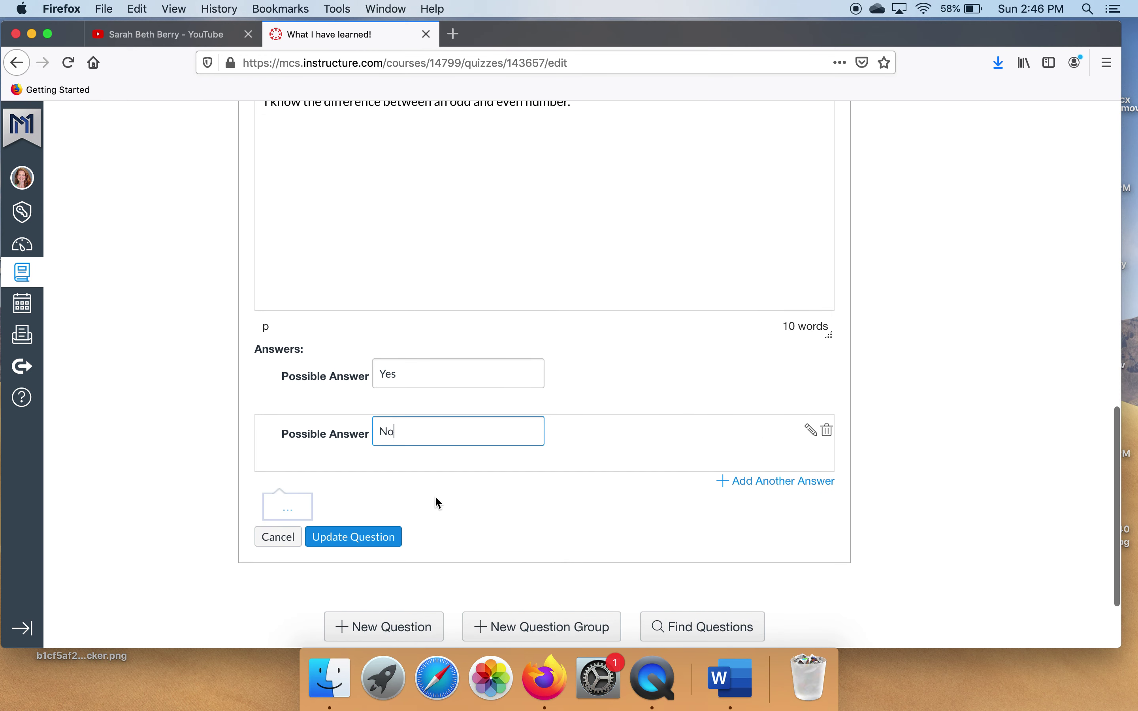
{"action": "left_click", "coordinate": [371, 537]}
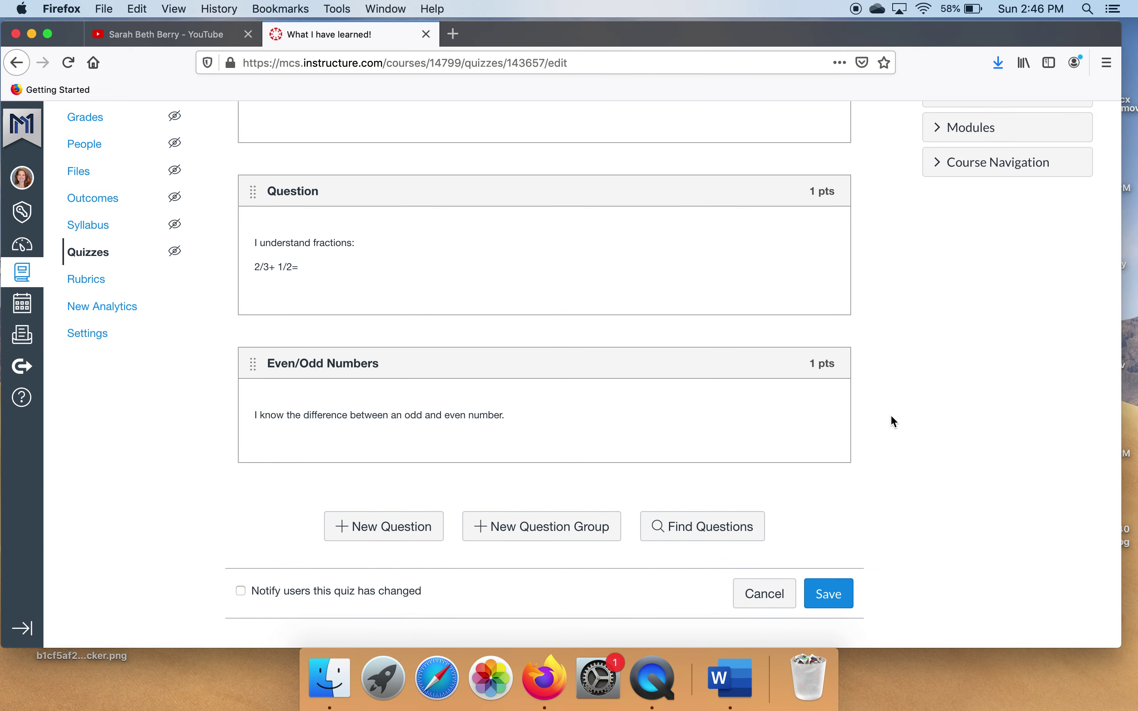
Replace the fractions question's title 'Question' with 'Fractions' and save it.
{"action": "scroll", "coordinate": [449, 294], "scroll_direction": "up", "scroll_amount": 5}
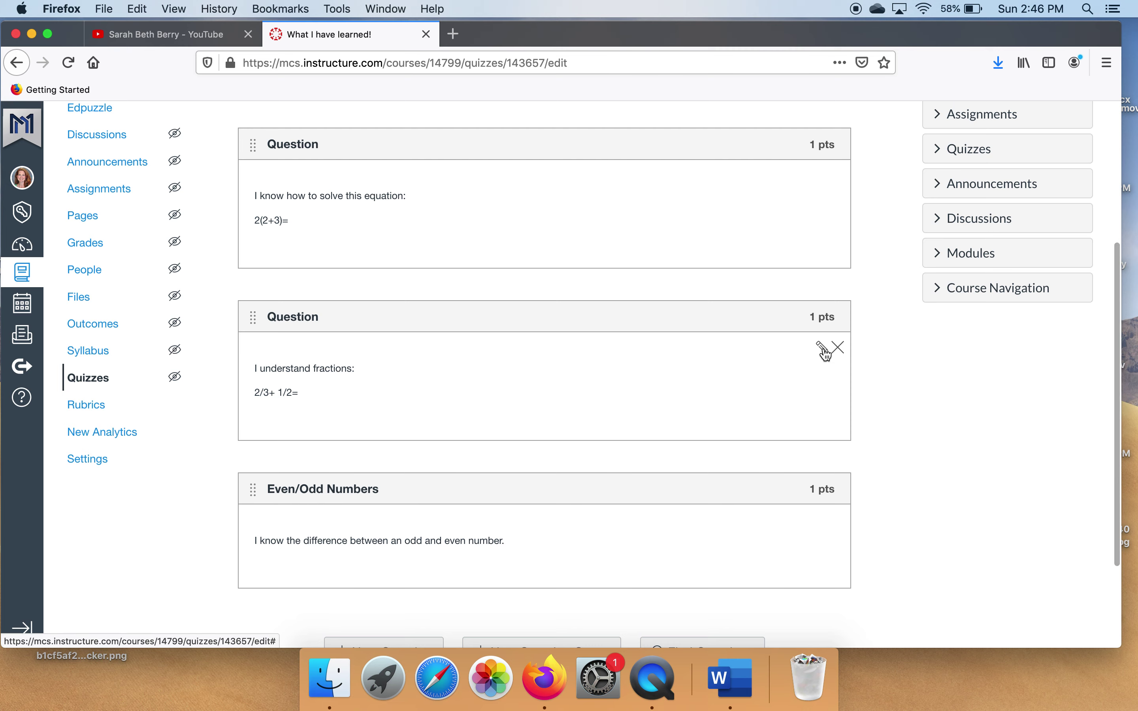
{"action": "left_click", "coordinate": [824, 351]}
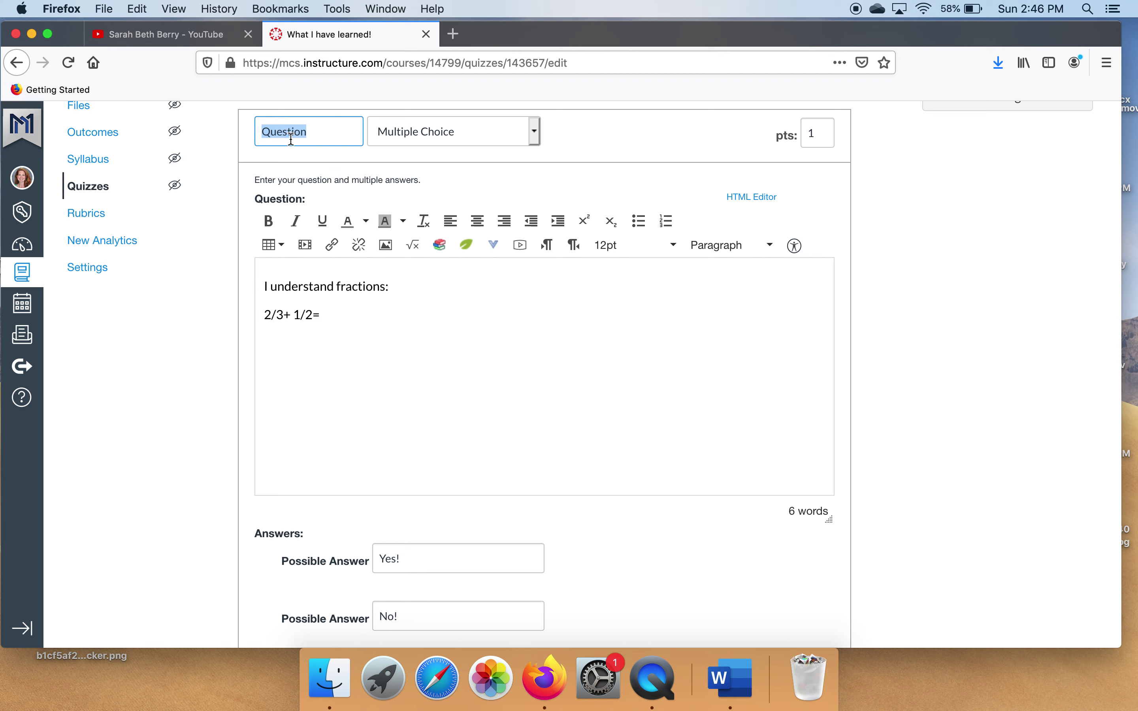
{"action": "left_click_drag", "start_coordinate": [320, 136], "coordinate": [237, 136]}
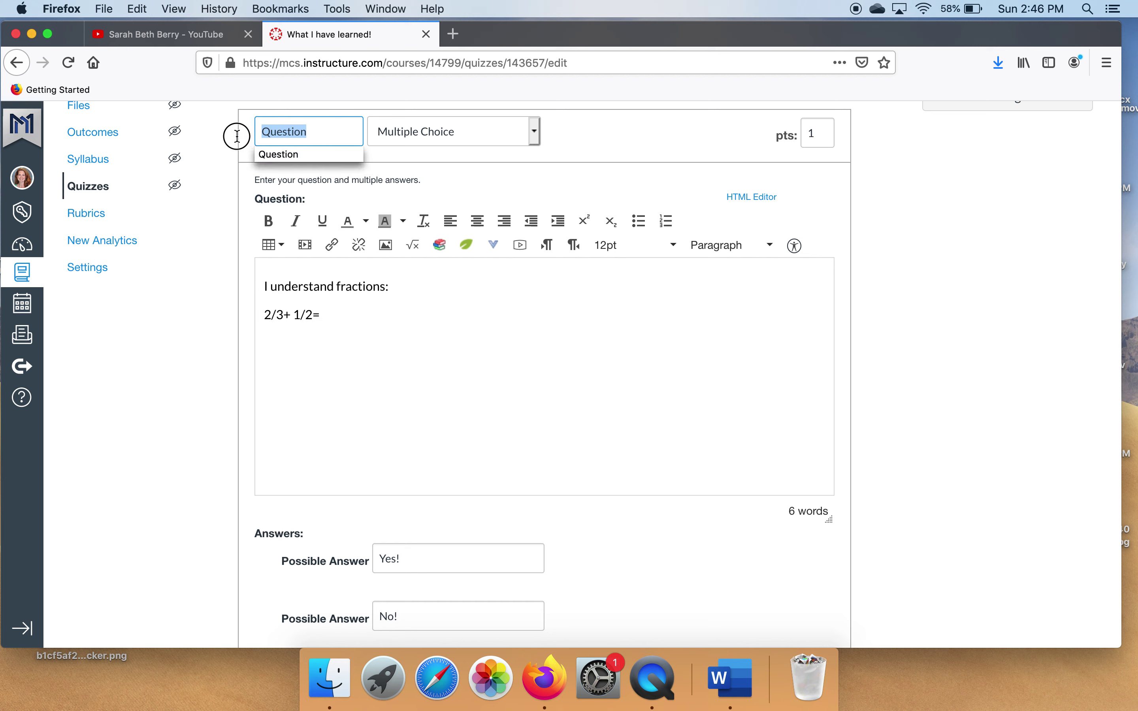
{"action": "left_click", "coordinate": [255, 130]}
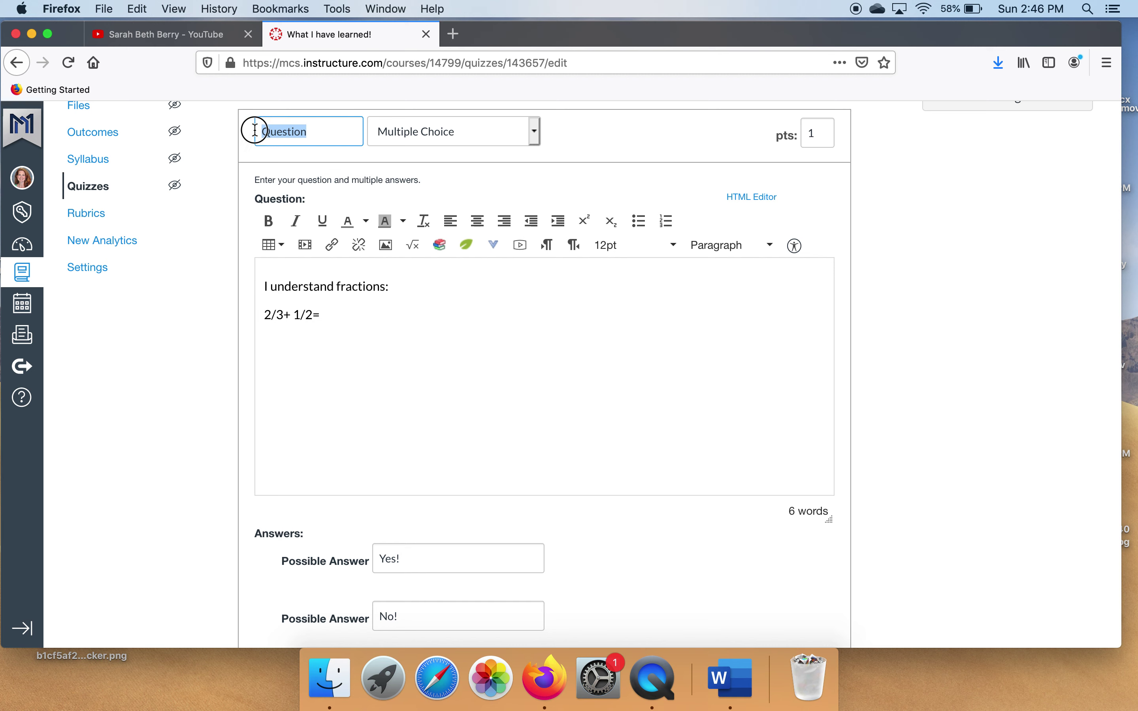
{"action": "type", "text": "Fraction"}
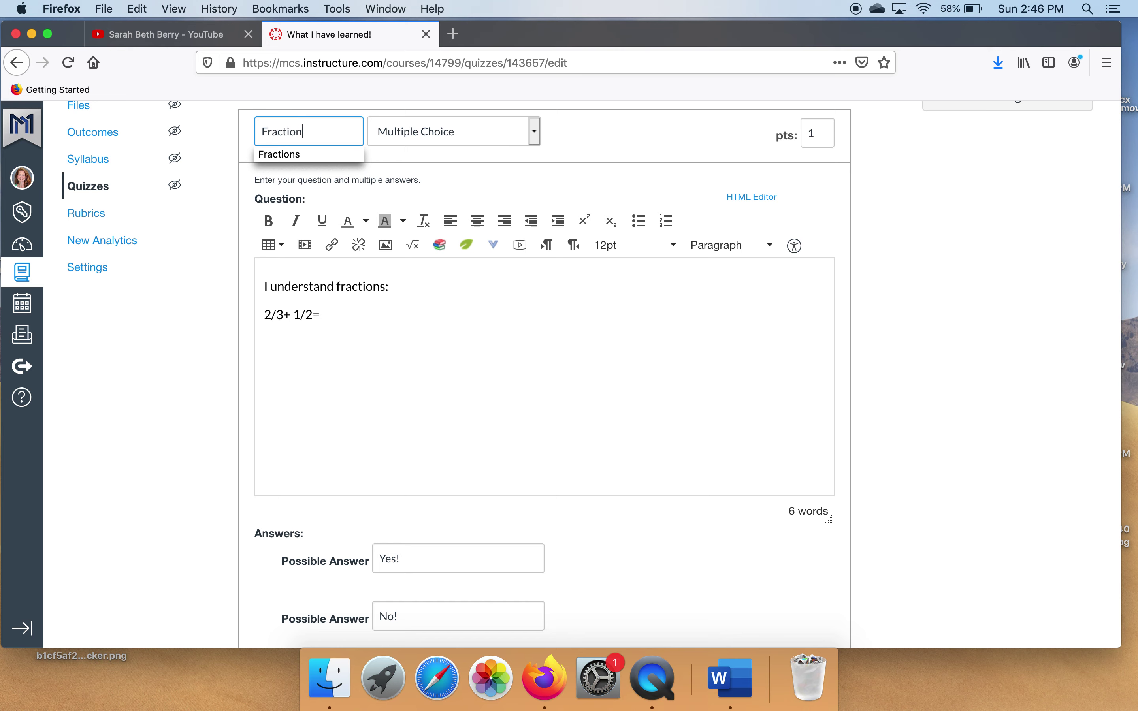
{"action": "left_click", "coordinate": [487, 363]}
{"action": "scroll", "coordinate": [489, 367], "scroll_direction": "down", "scroll_amount": 5}
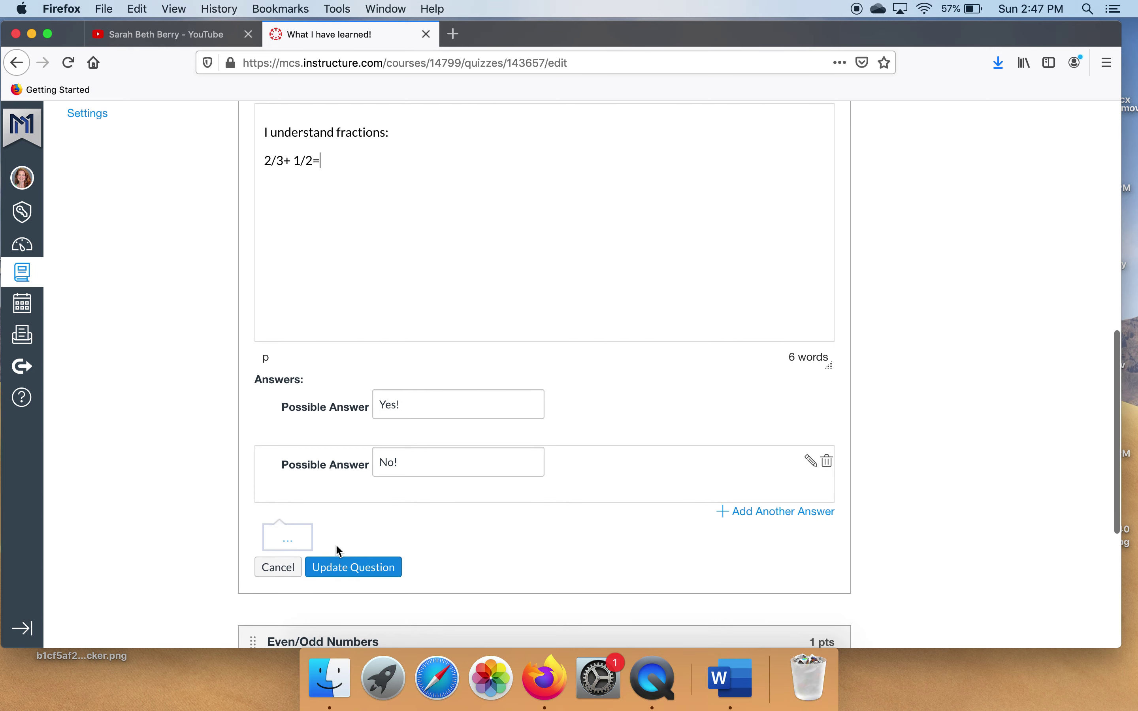
{"action": "left_click", "coordinate": [348, 574]}
Retitle the first equation question 'Equations' and save it.
{"action": "scroll", "coordinate": [480, 422], "scroll_direction": "up", "scroll_amount": 5}
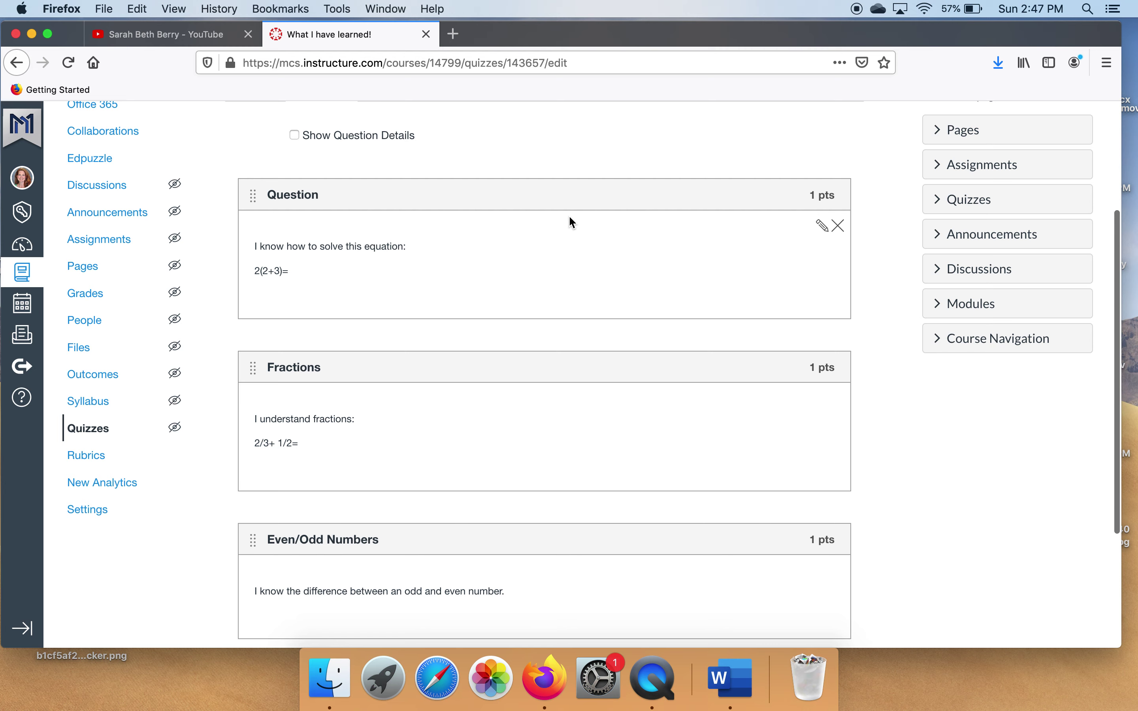
{"action": "left_click", "coordinate": [822, 230]}
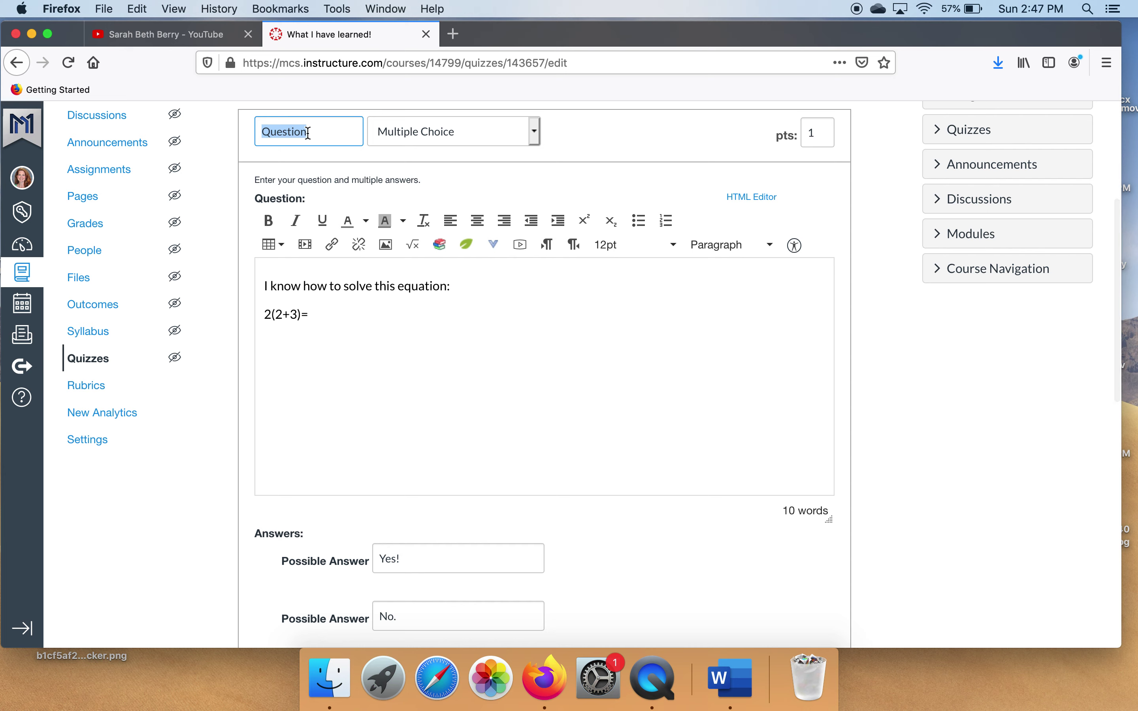
{"action": "type", "text": "Eq"}
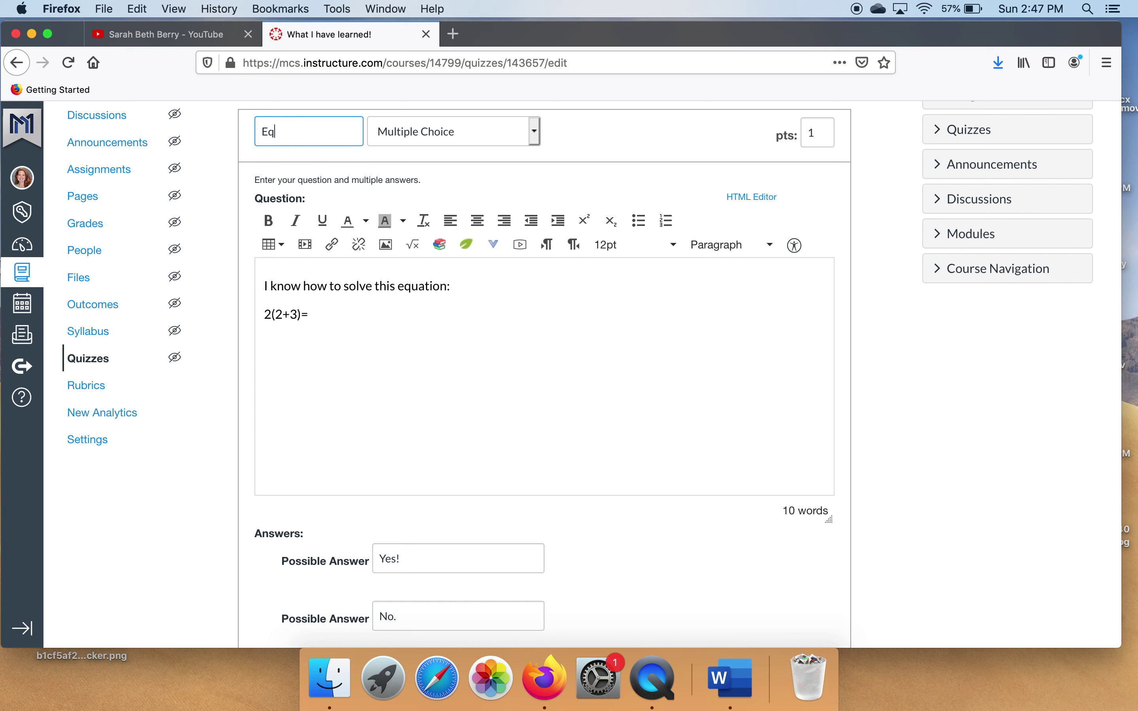
{"action": "type", "text": "uations"}
{"action": "scroll", "coordinate": [922, 407], "scroll_direction": "down", "scroll_amount": 6}
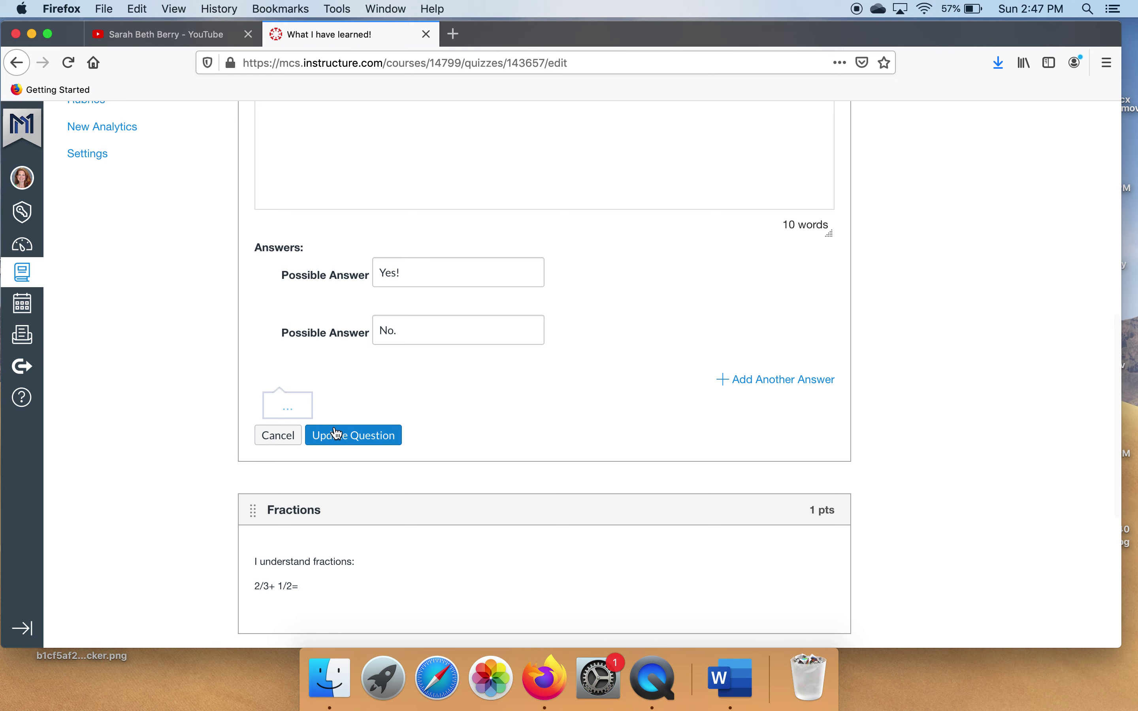
{"action": "left_click", "coordinate": [336, 434]}
{"action": "scroll", "coordinate": [825, 476], "scroll_direction": "up", "scroll_amount": 5}
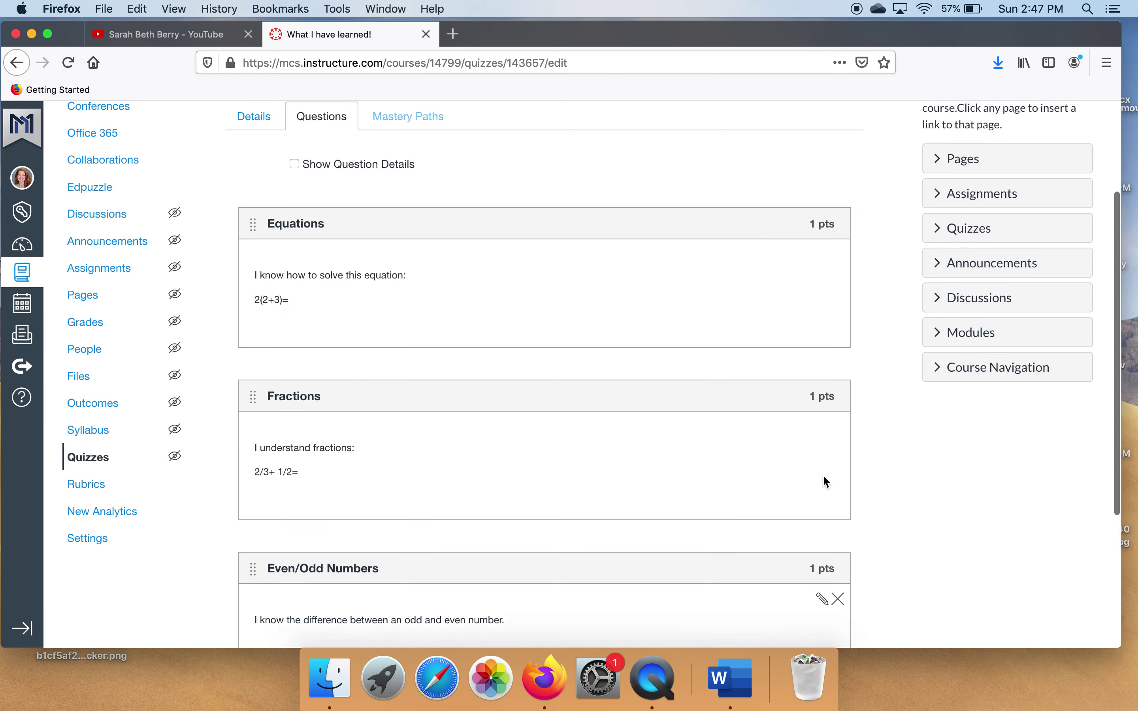
{"action": "scroll", "coordinate": [826, 476], "scroll_direction": "down", "scroll_amount": 2}
Save the 'What I have learned!' survey and review its Ungraded Survey overview page.
{"action": "scroll", "coordinate": [828, 482], "scroll_direction": "down", "scroll_amount": 2}
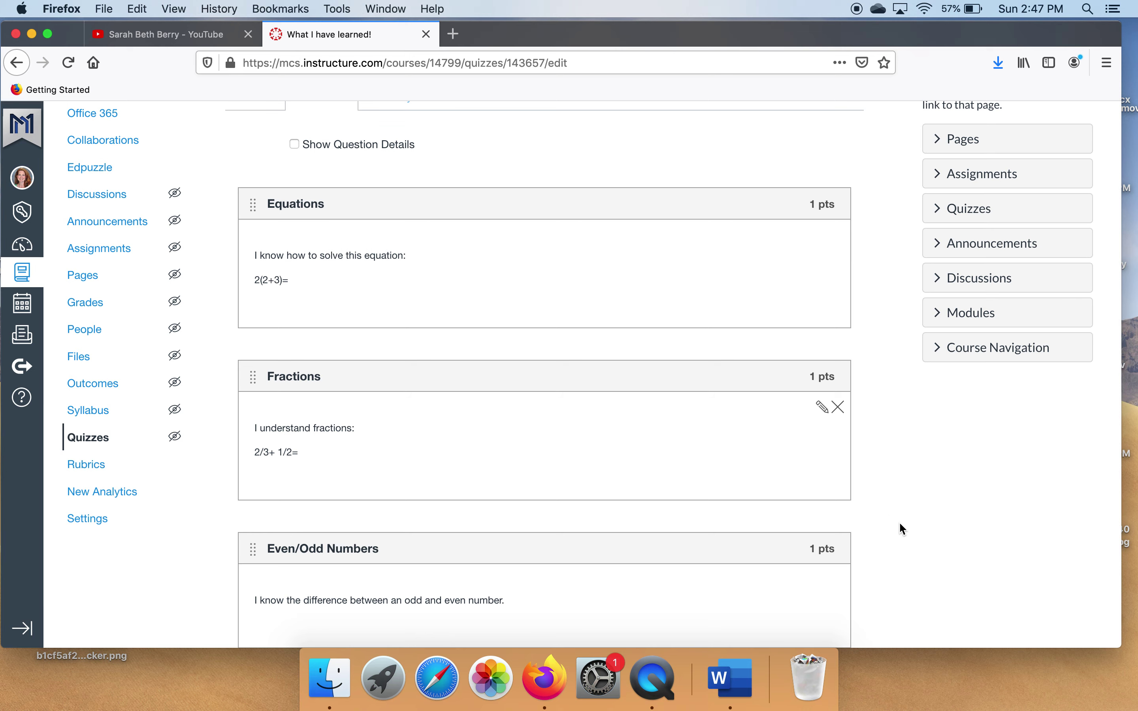
{"action": "scroll", "coordinate": [943, 570], "scroll_direction": "down", "scroll_amount": 5}
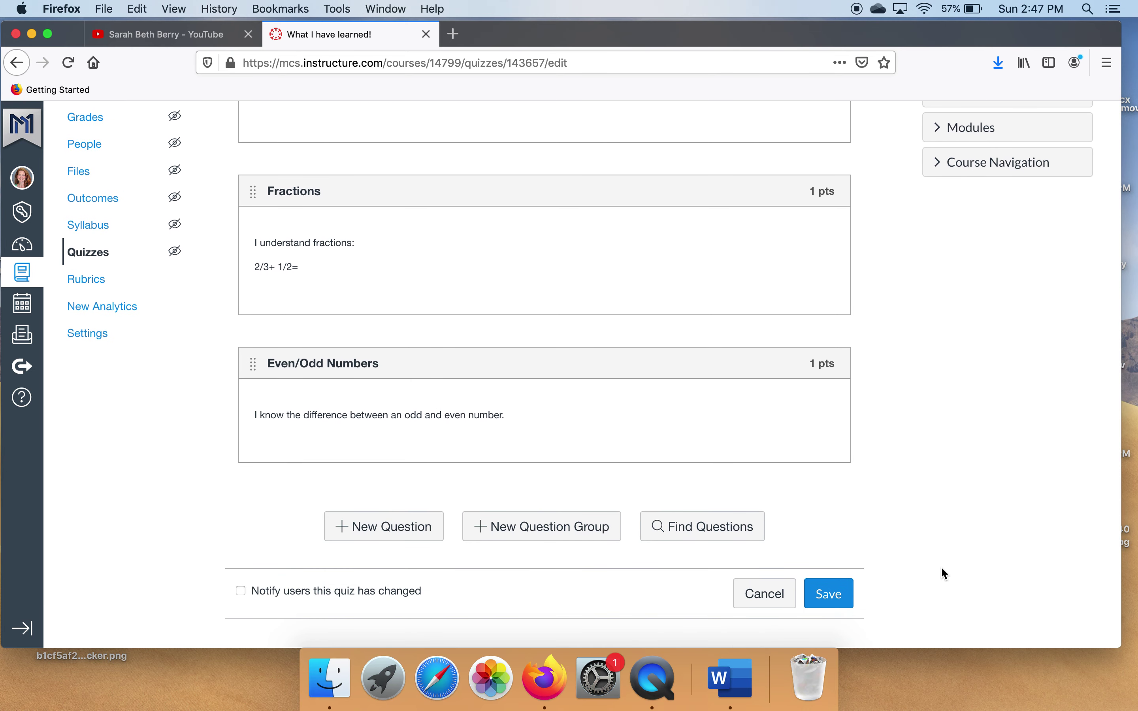
{"action": "scroll", "coordinate": [942, 568], "scroll_direction": "up", "scroll_amount": 3}
{"action": "scroll", "coordinate": [942, 569], "scroll_direction": "down", "scroll_amount": 2}
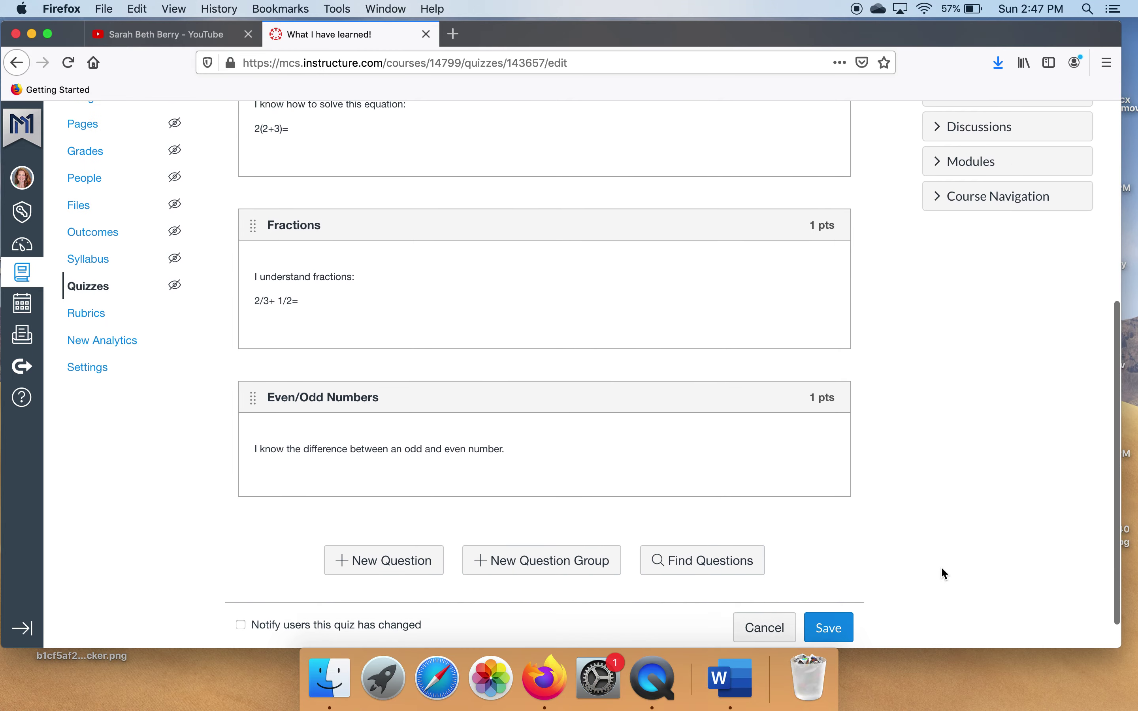
{"action": "scroll", "coordinate": [940, 566], "scroll_direction": "up", "scroll_amount": 5}
{"action": "scroll", "coordinate": [940, 567], "scroll_direction": "down", "scroll_amount": 3}
{"action": "scroll", "coordinate": [940, 566], "scroll_direction": "down", "scroll_amount": 3}
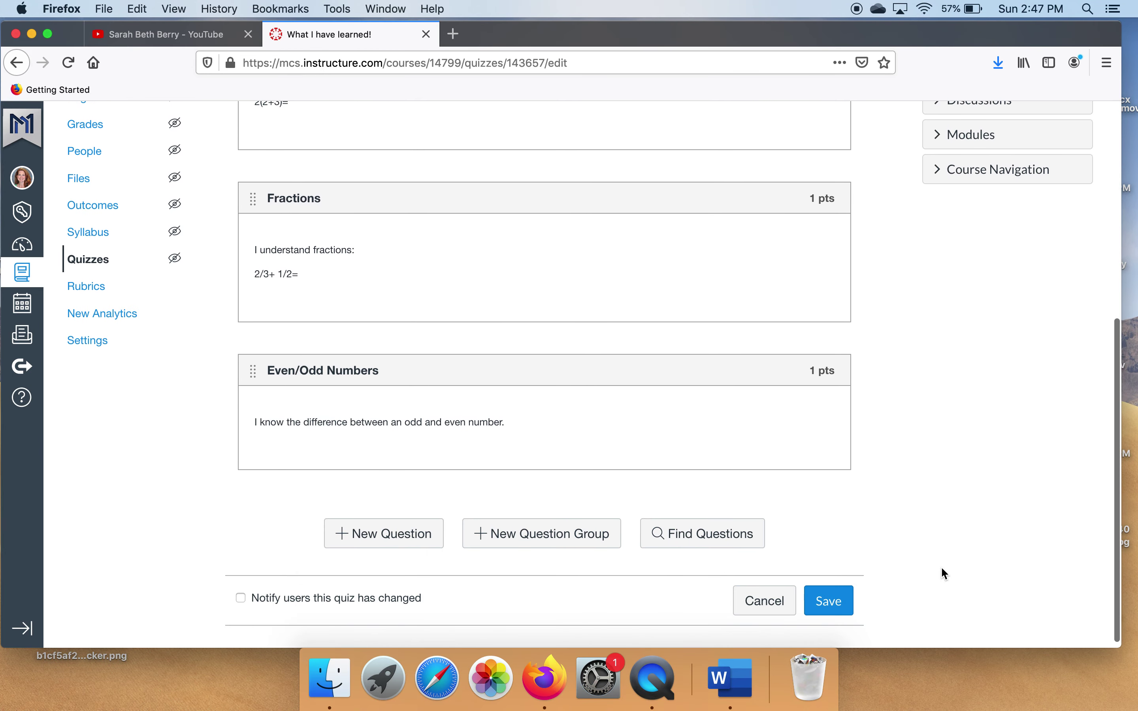
{"action": "left_click", "coordinate": [830, 608]}
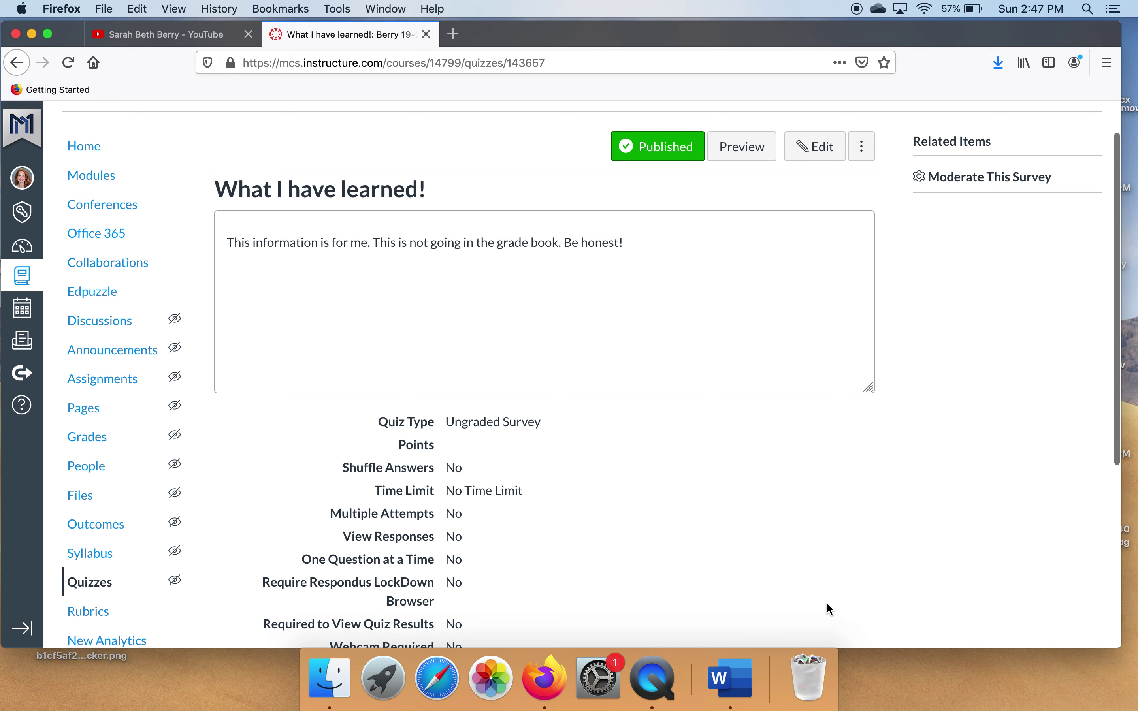
{"action": "scroll", "coordinate": [827, 604], "scroll_direction": "down", "scroll_amount": 5}
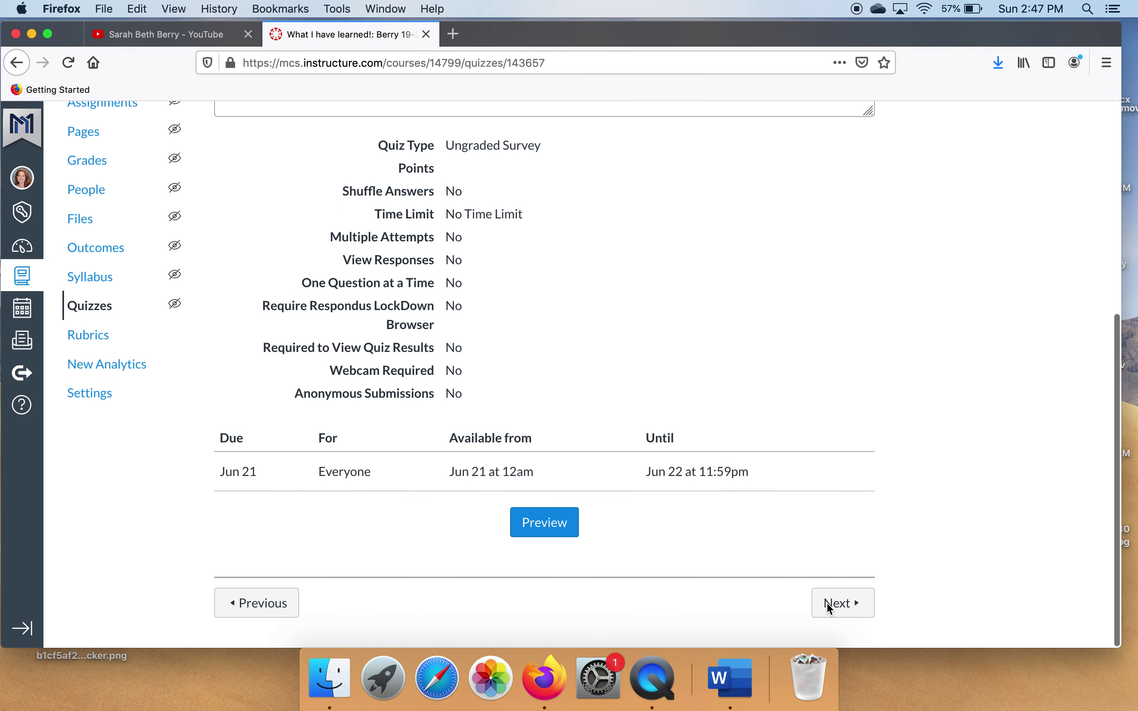
{"action": "scroll", "coordinate": [827, 608], "scroll_direction": "up", "scroll_amount": 5}
{"action": "scroll", "coordinate": [827, 608], "scroll_direction": "down", "scroll_amount": 4}
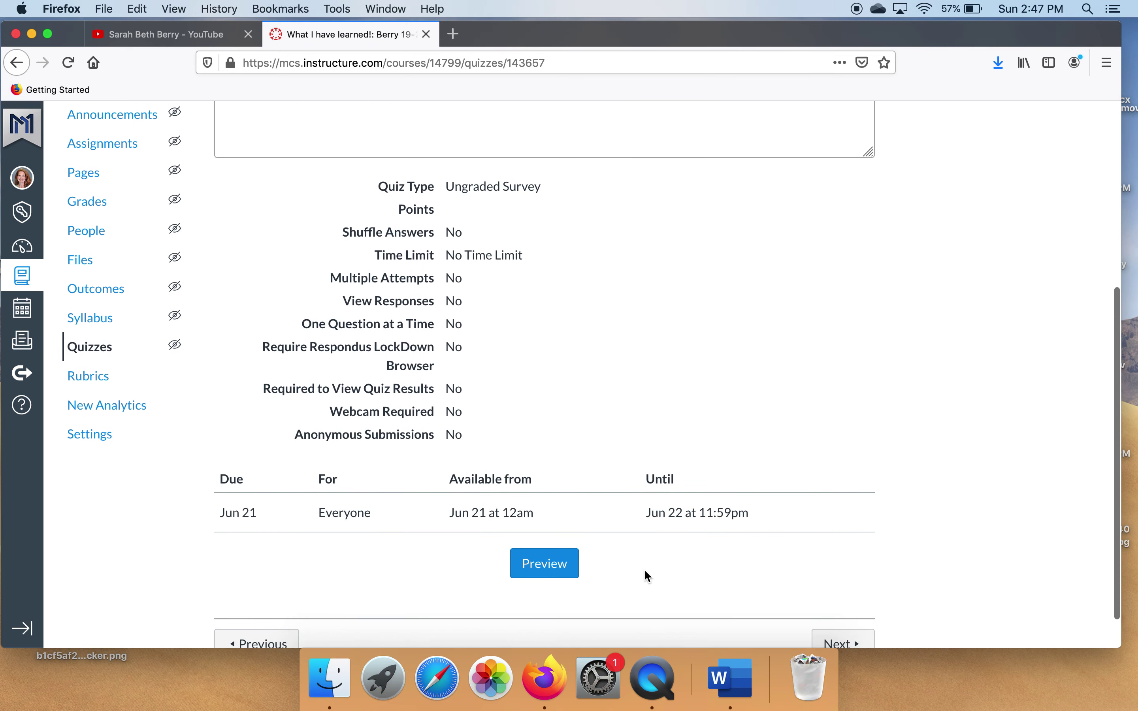
{"action": "left_click", "coordinate": [561, 559]}
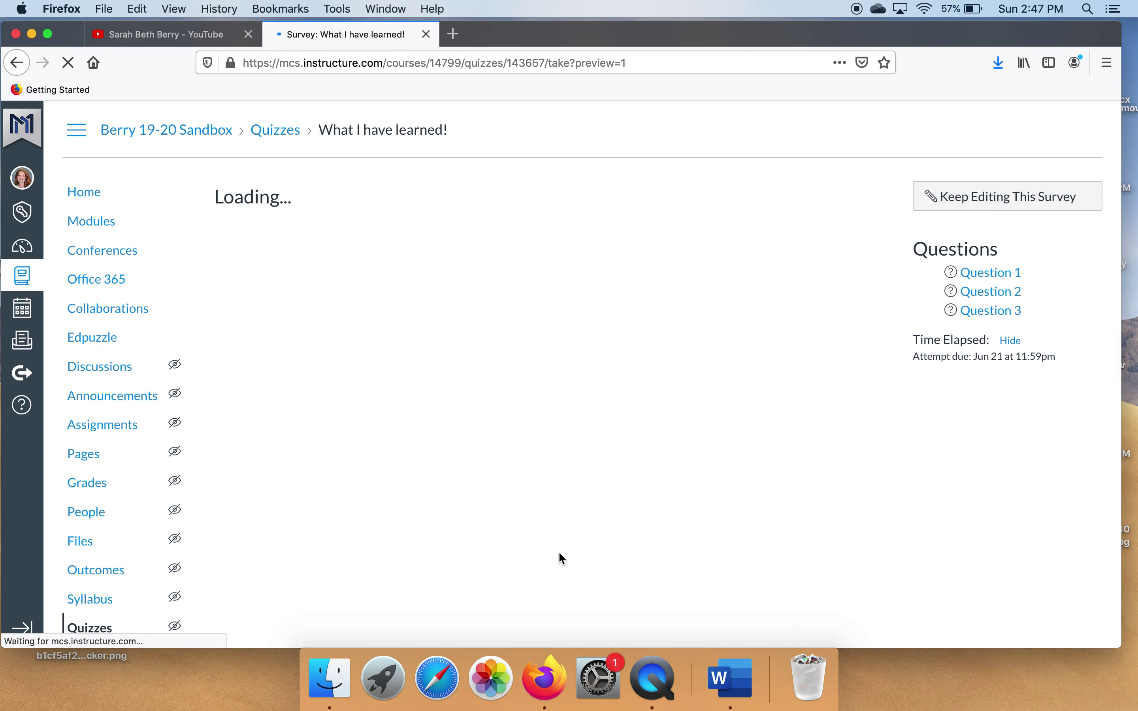
{"action": "scroll", "coordinate": [559, 559], "scroll_direction": "down", "scroll_amount": 2}
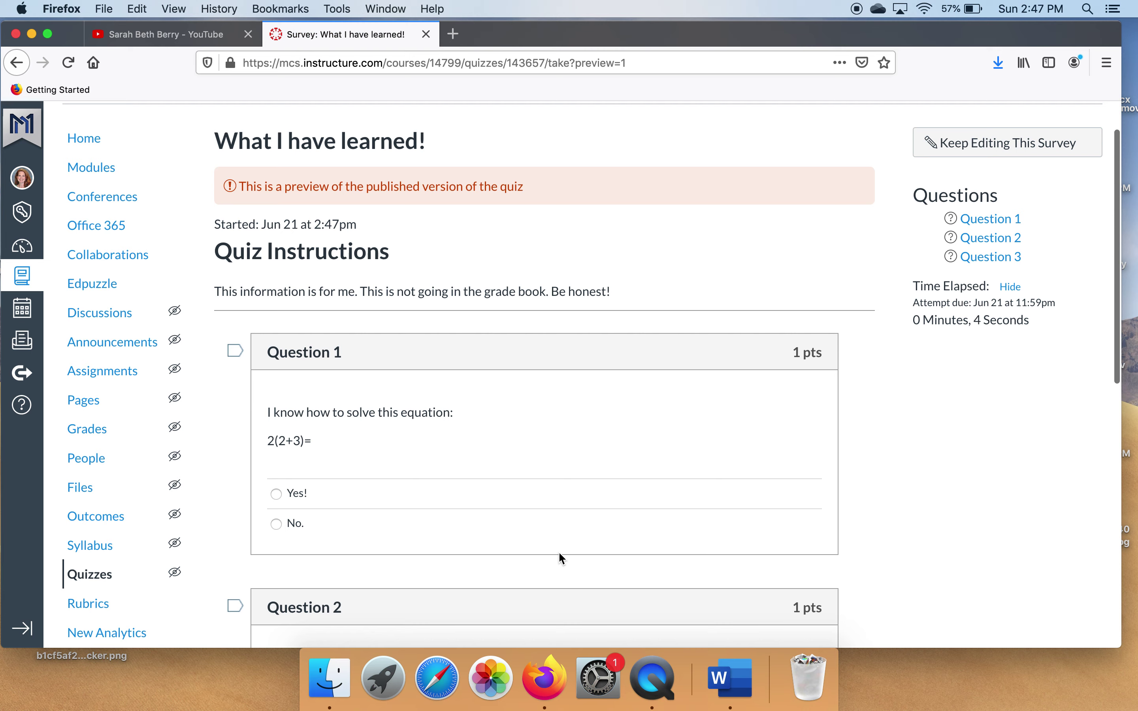
{"action": "scroll", "coordinate": [560, 555], "scroll_direction": "down", "scroll_amount": 1}
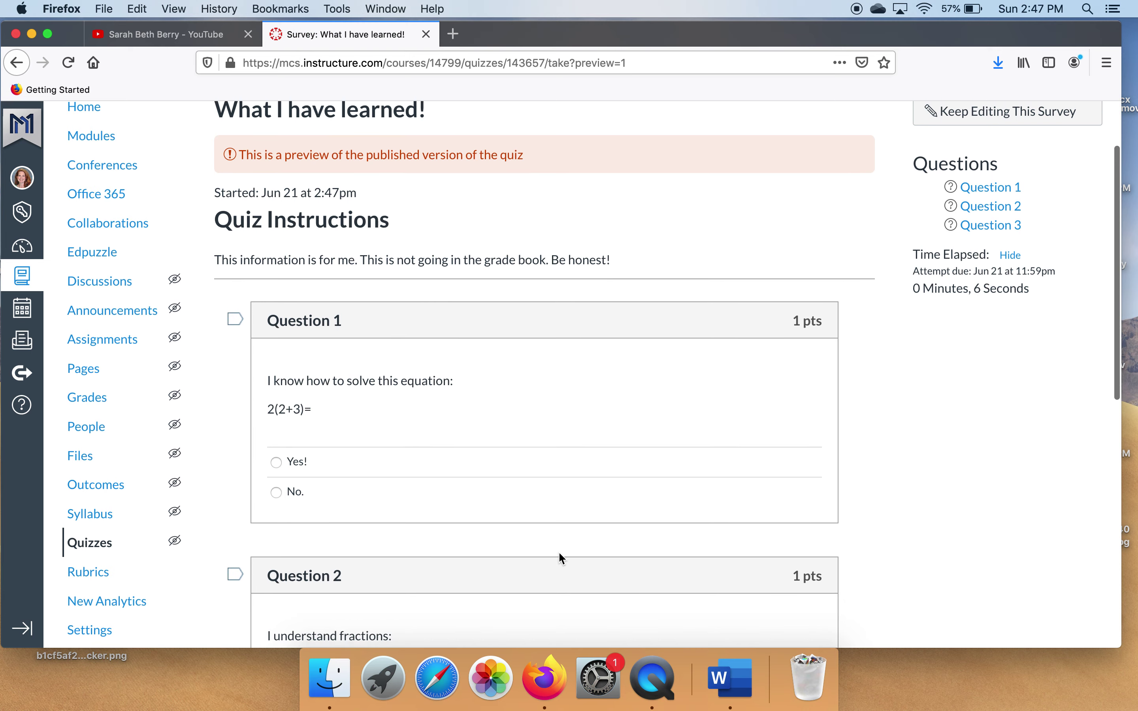
{"action": "scroll", "coordinate": [561, 556], "scroll_direction": "down", "scroll_amount": 7}
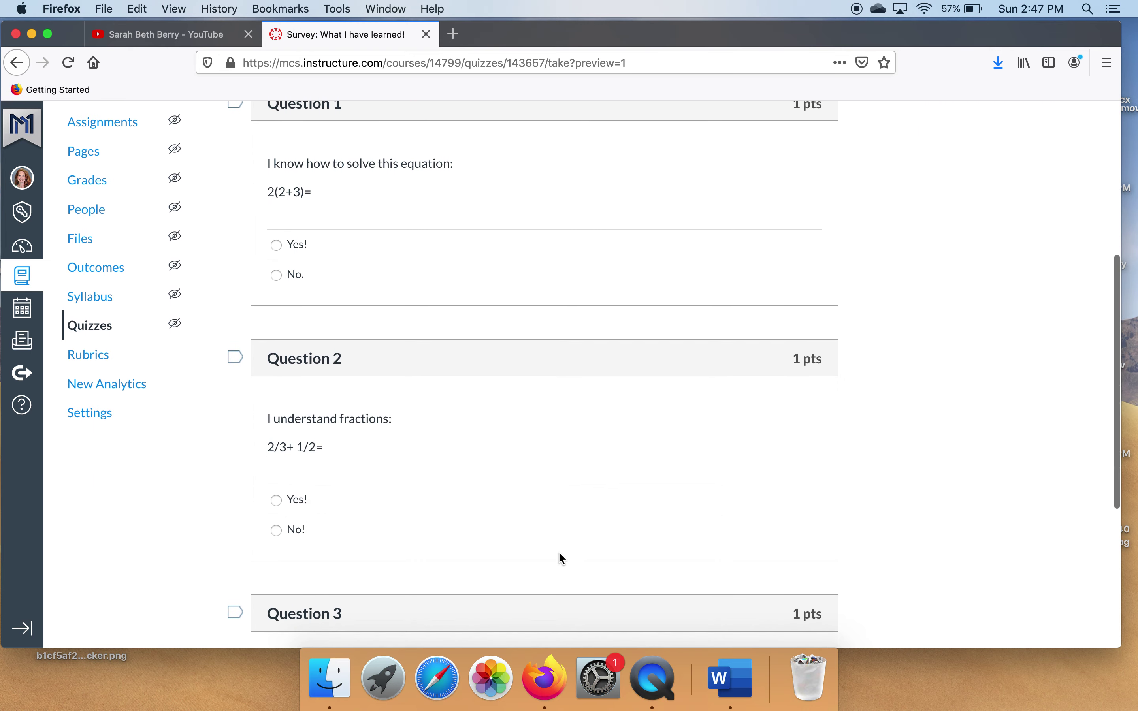
{"action": "scroll", "coordinate": [559, 554], "scroll_direction": "down", "scroll_amount": 6}
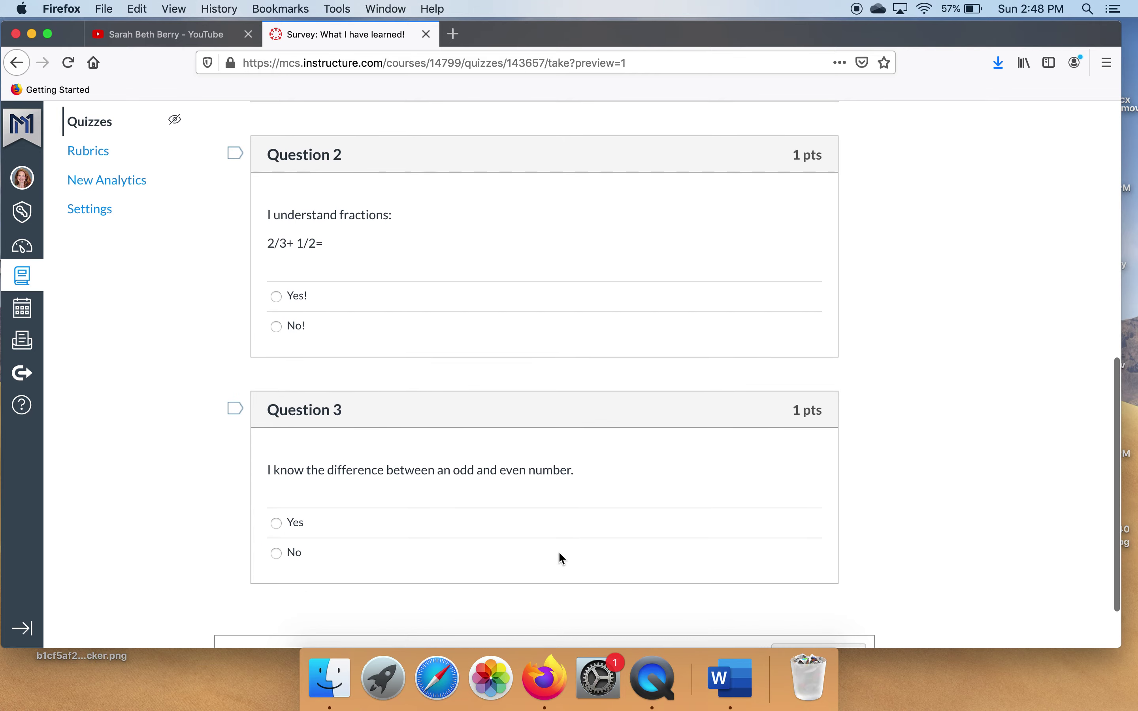
{"action": "scroll", "coordinate": [562, 558], "scroll_direction": "down", "scroll_amount": 2}
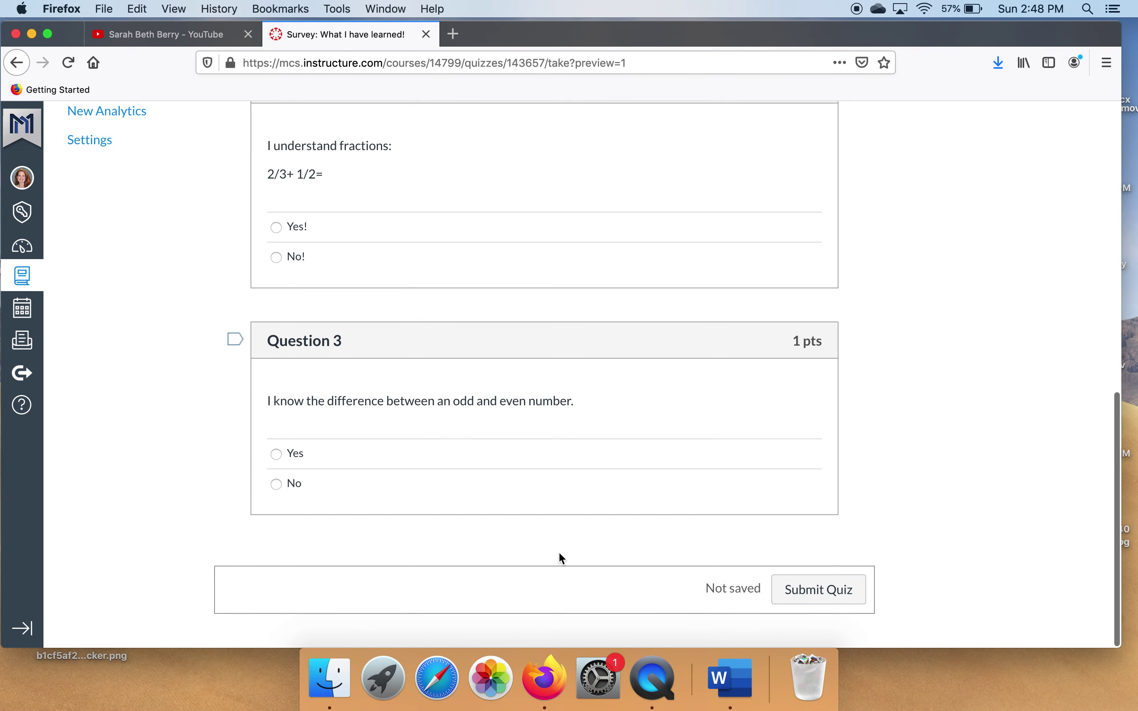
{"action": "scroll", "coordinate": [561, 557], "scroll_direction": "up", "scroll_amount": 15}
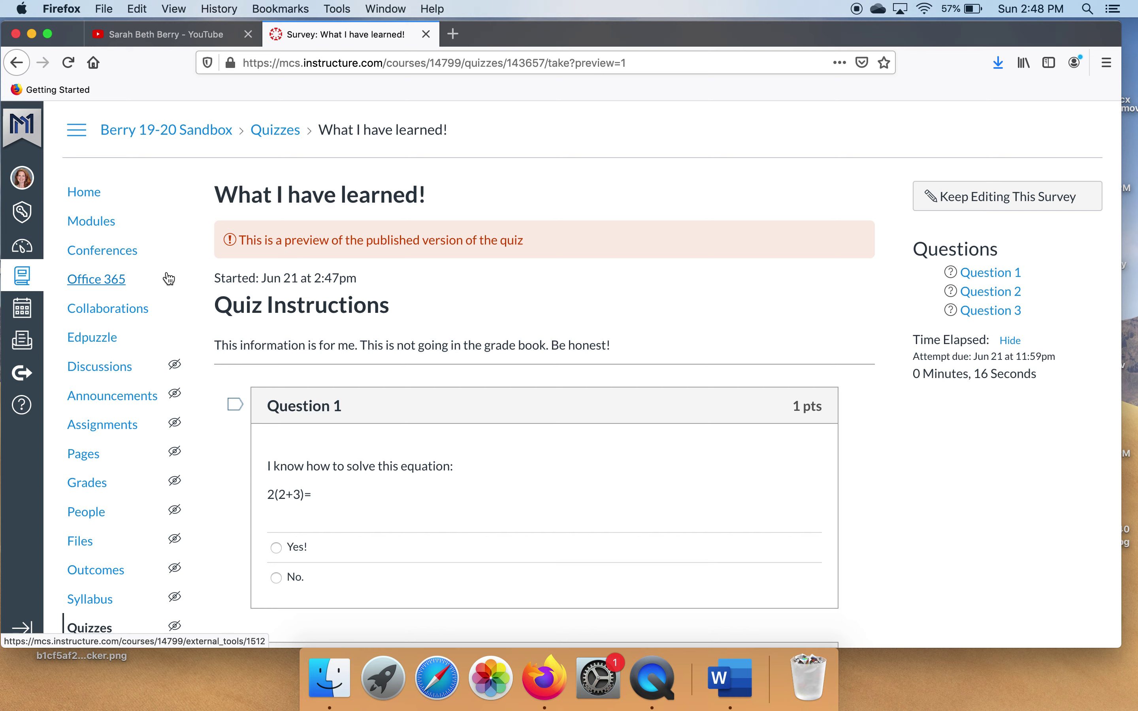
Open 'What do you know?' from Modules, save its pending question changes, and view its statistics.
{"action": "left_click", "coordinate": [102, 230]}
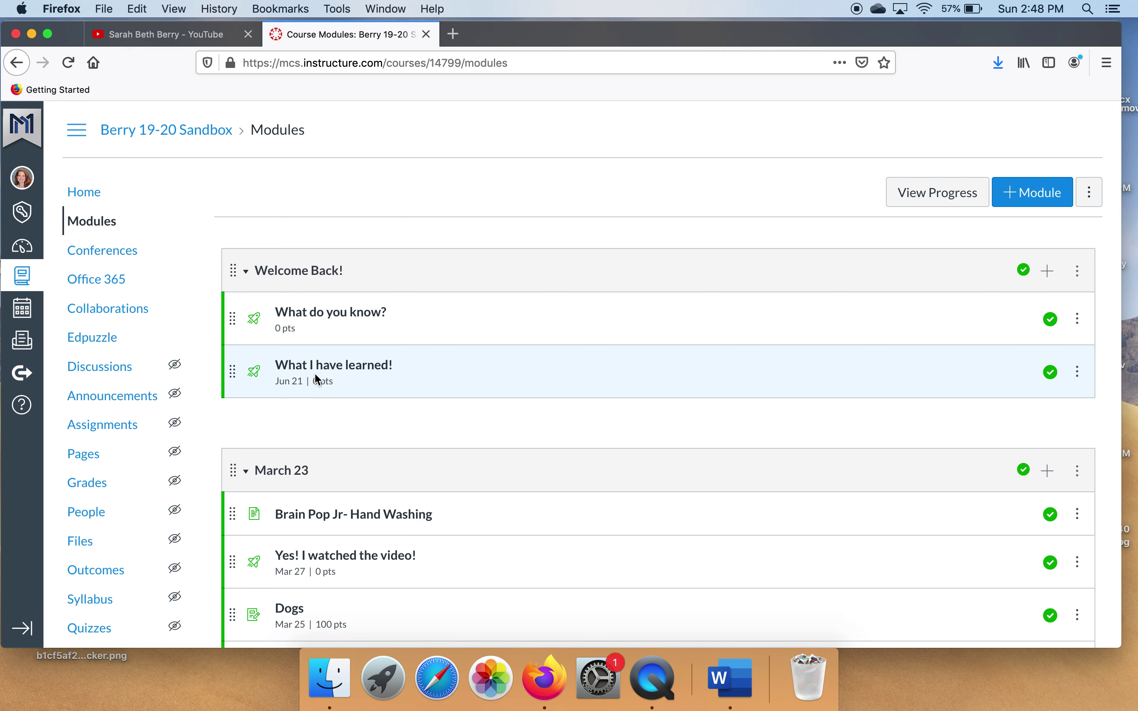
{"action": "left_click", "coordinate": [346, 313]}
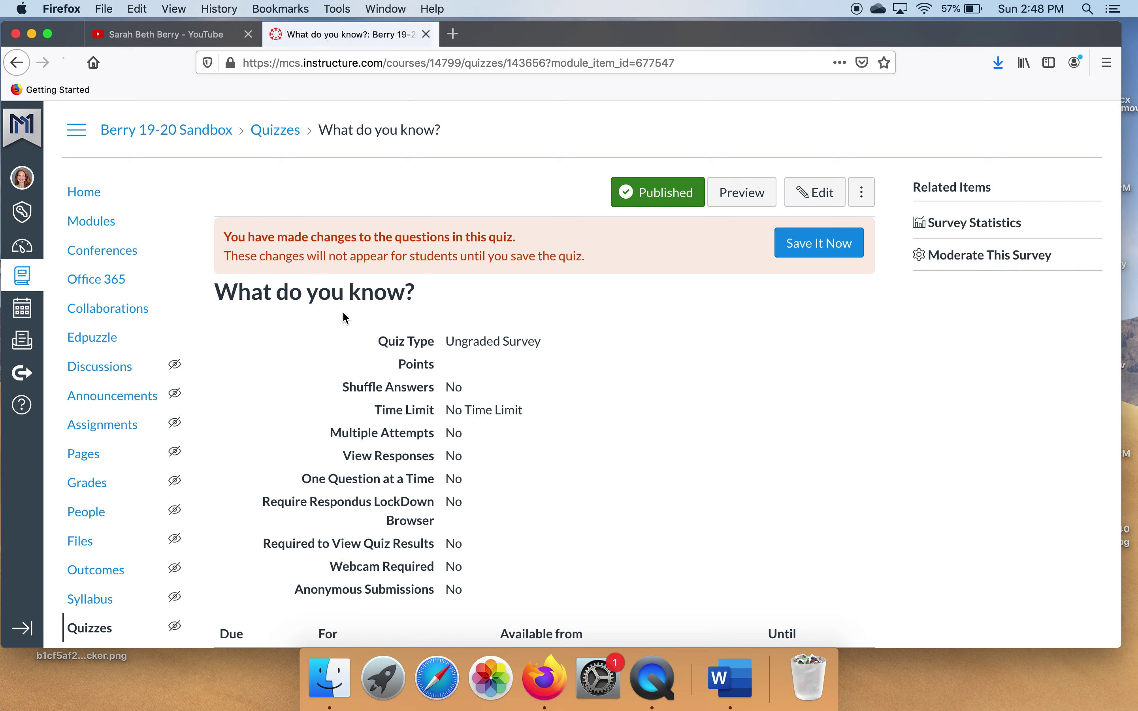
{"action": "left_click", "coordinate": [823, 247]}
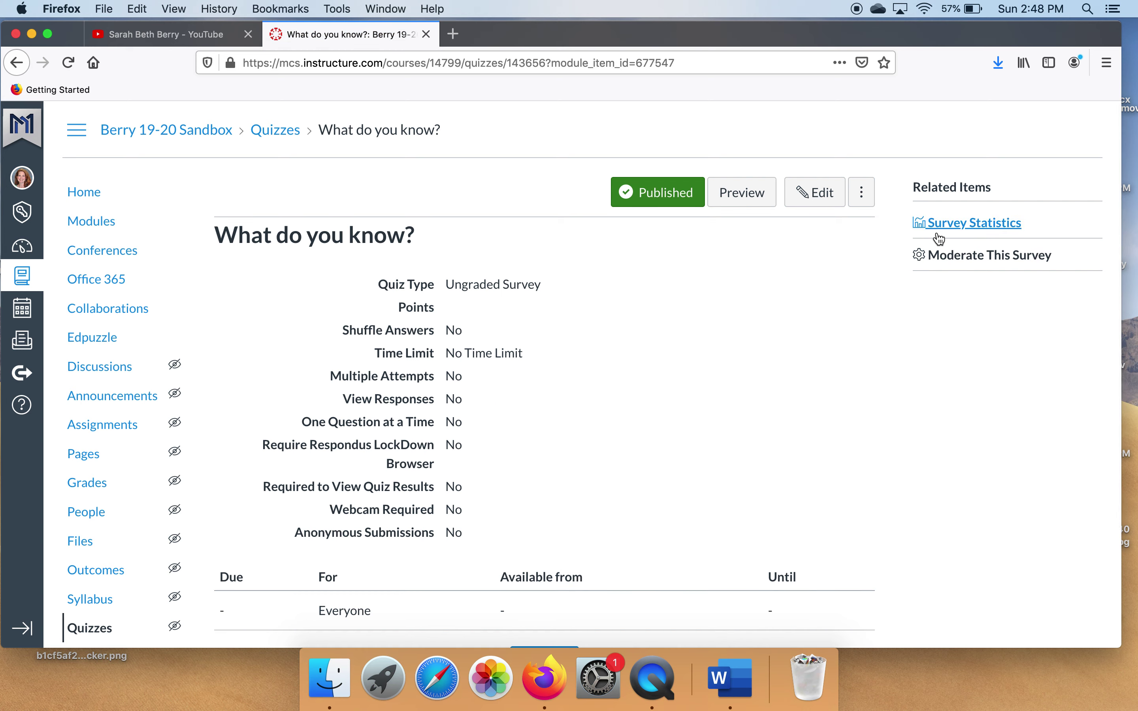
{"action": "left_click", "coordinate": [959, 224]}
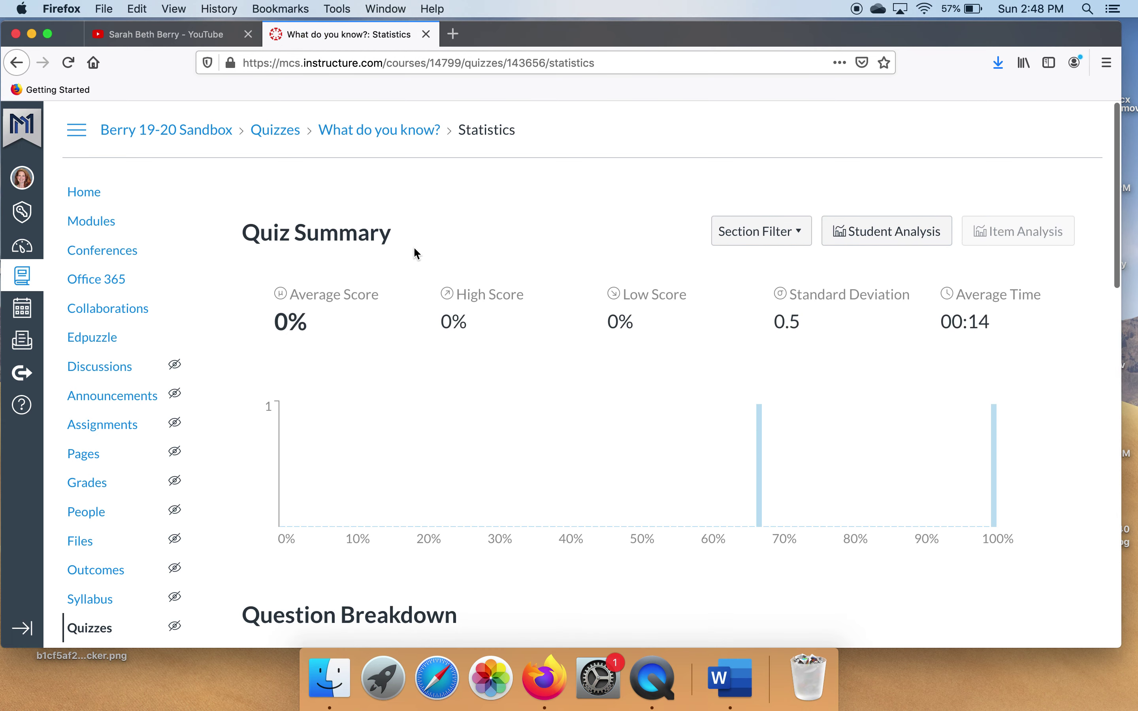
Scroll through the Question Breakdown cards down to the geometric shape question (2 yes, 100% correct).
{"action": "scroll", "coordinate": [467, 364], "scroll_direction": "down", "scroll_amount": 1}
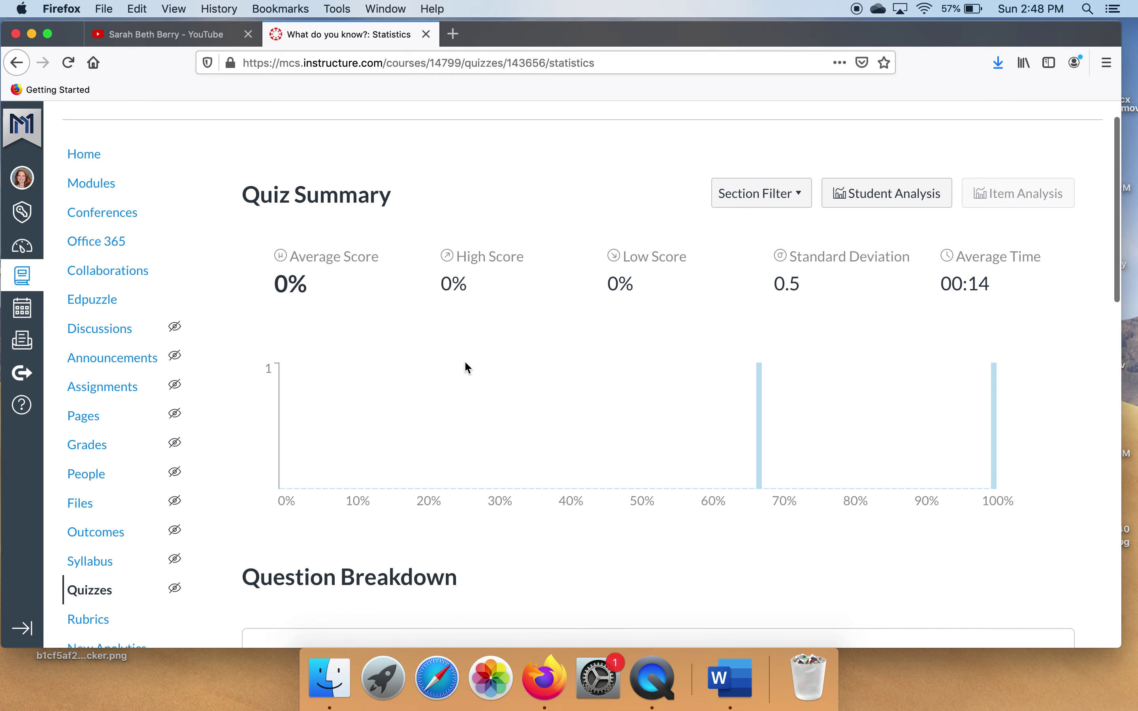
{"action": "scroll", "coordinate": [468, 368], "scroll_direction": "down", "scroll_amount": 4}
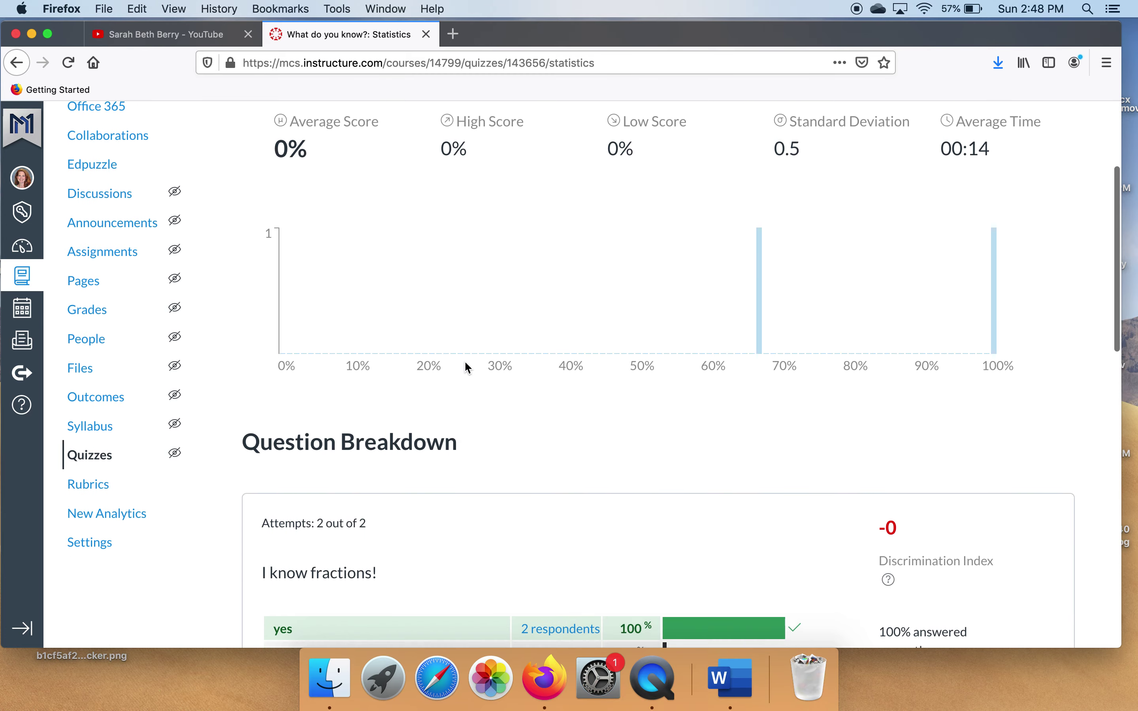
{"action": "scroll", "coordinate": [465, 363], "scroll_direction": "down", "scroll_amount": 4}
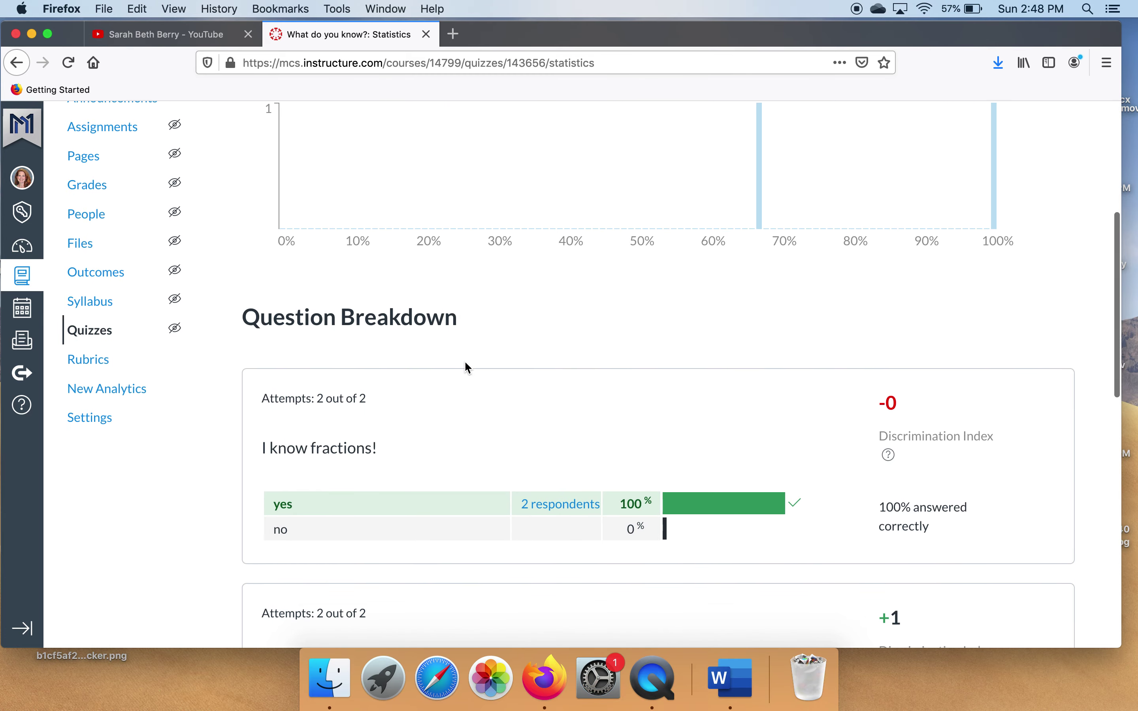
{"action": "scroll", "coordinate": [468, 368], "scroll_direction": "down", "scroll_amount": 2}
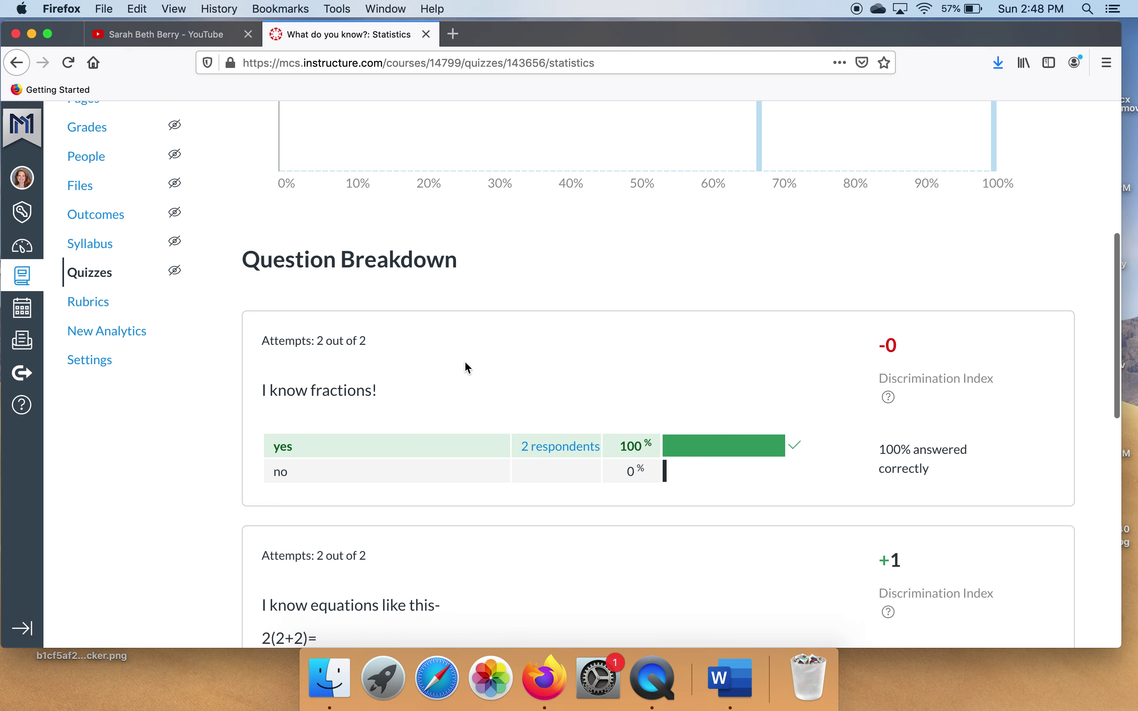
{"action": "scroll", "coordinate": [467, 369], "scroll_direction": "down", "scroll_amount": 5}
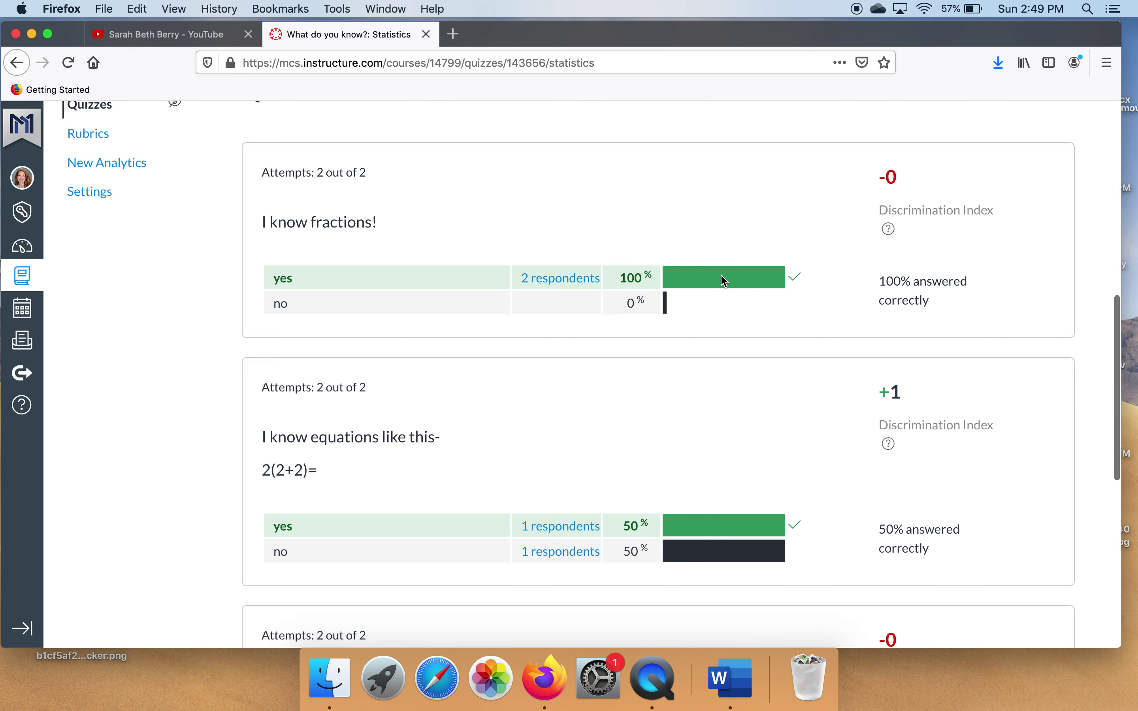
{"action": "mouse_move", "coordinate": [724, 282]}
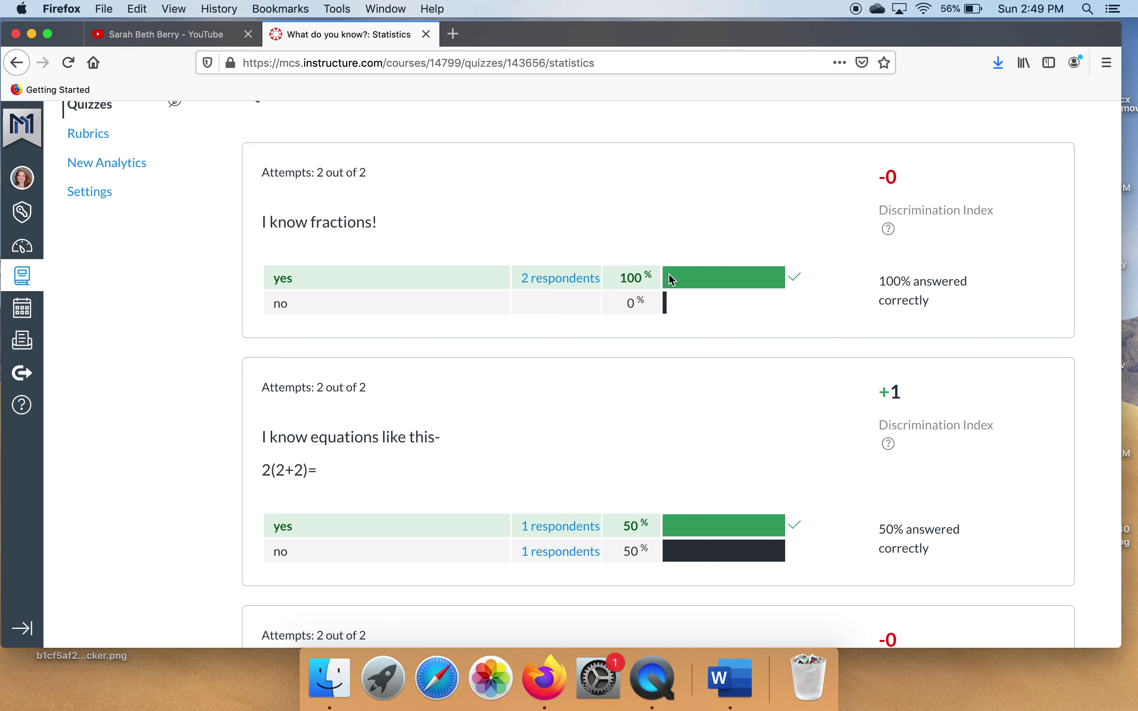
{"action": "mouse_move", "coordinate": [673, 281]}
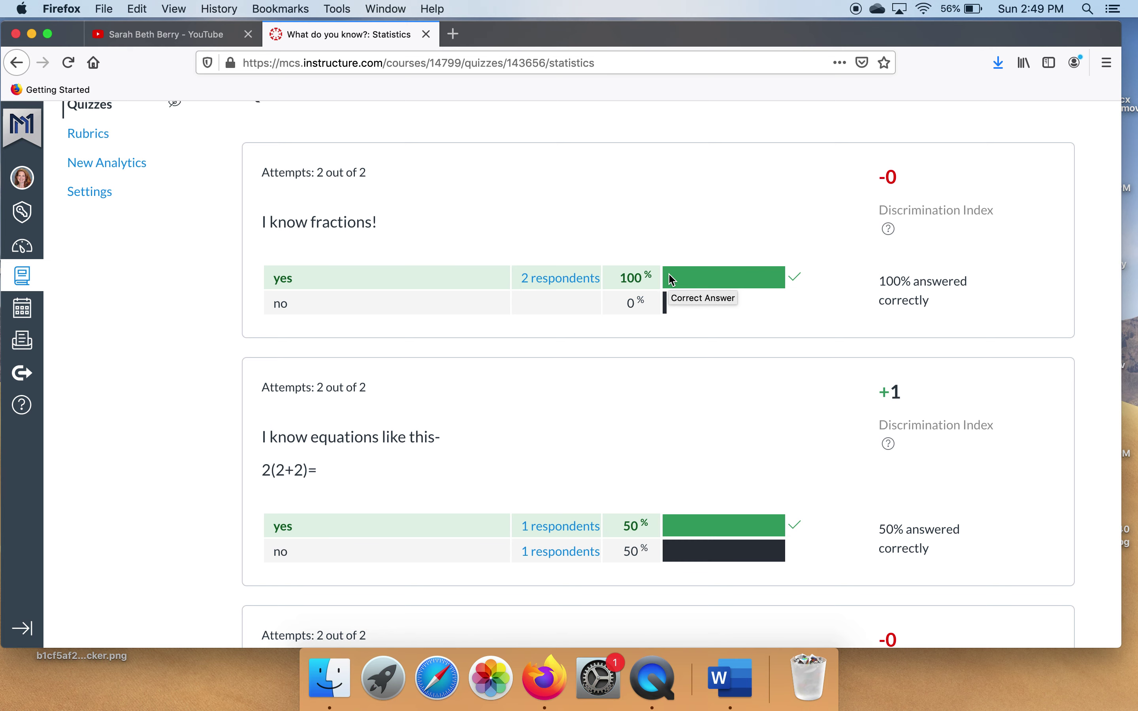
{"action": "scroll", "coordinate": [678, 408], "scroll_direction": "down", "scroll_amount": 5}
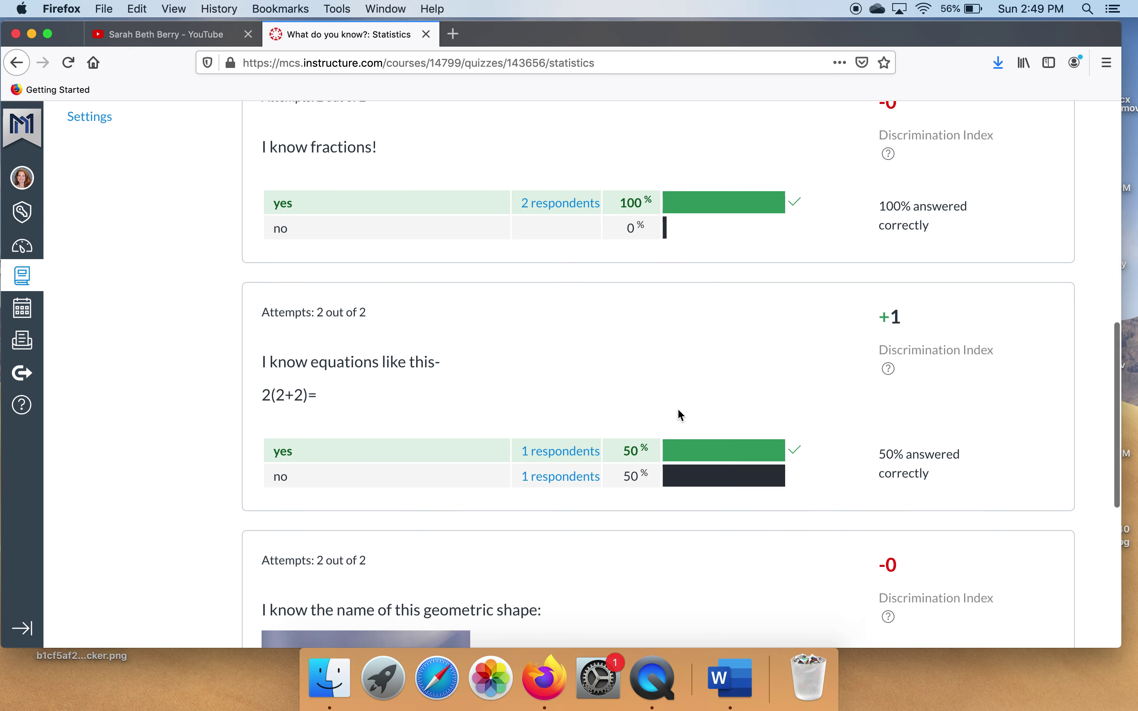
{"action": "scroll", "coordinate": [678, 408], "scroll_direction": "down", "scroll_amount": 3}
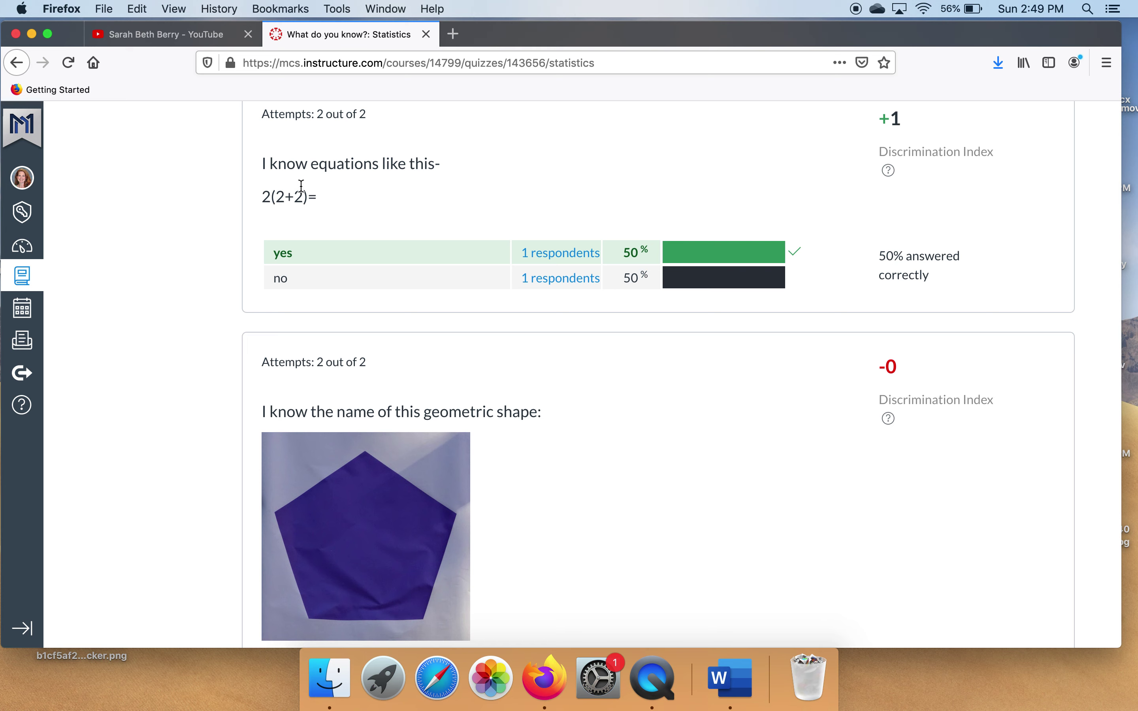
{"action": "scroll", "coordinate": [642, 330], "scroll_direction": "down", "scroll_amount": 5}
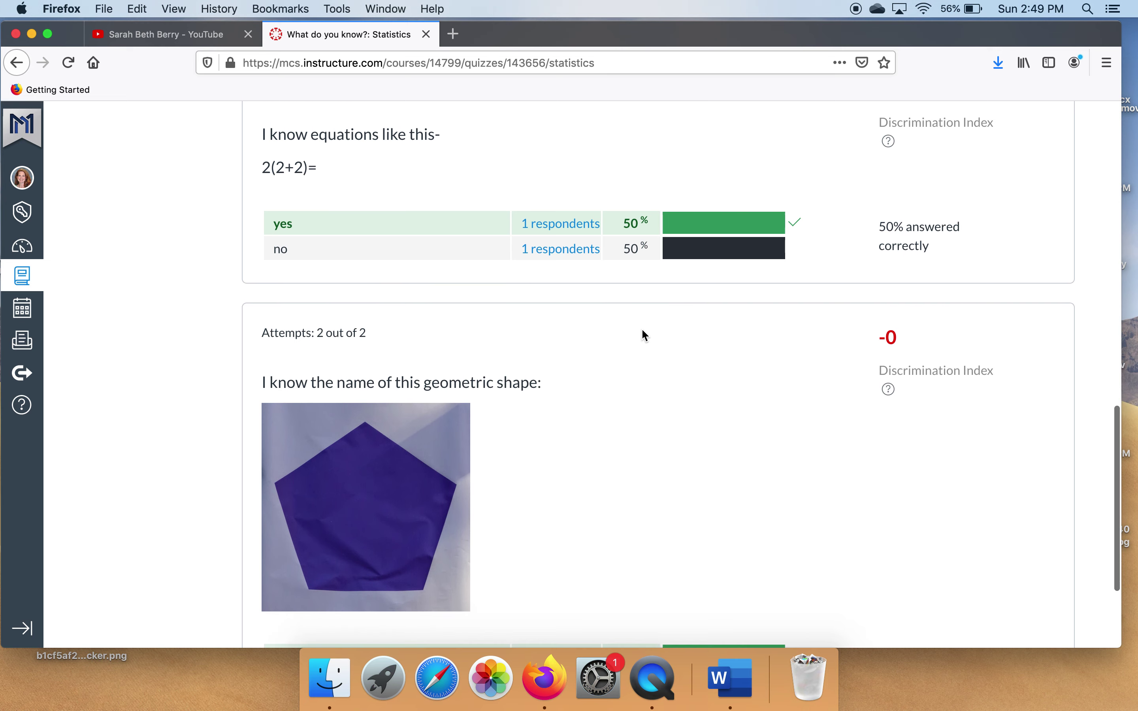
{"action": "scroll", "coordinate": [644, 335], "scroll_direction": "down", "scroll_amount": 1}
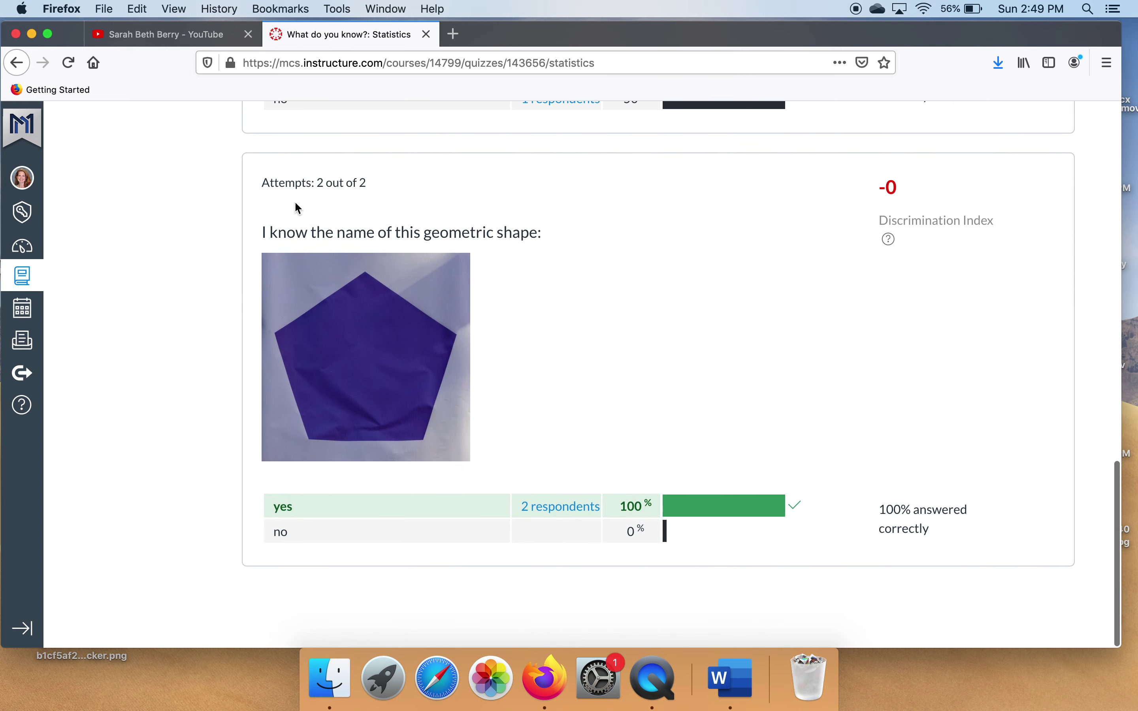
{"action": "left_click", "coordinate": [581, 508]}
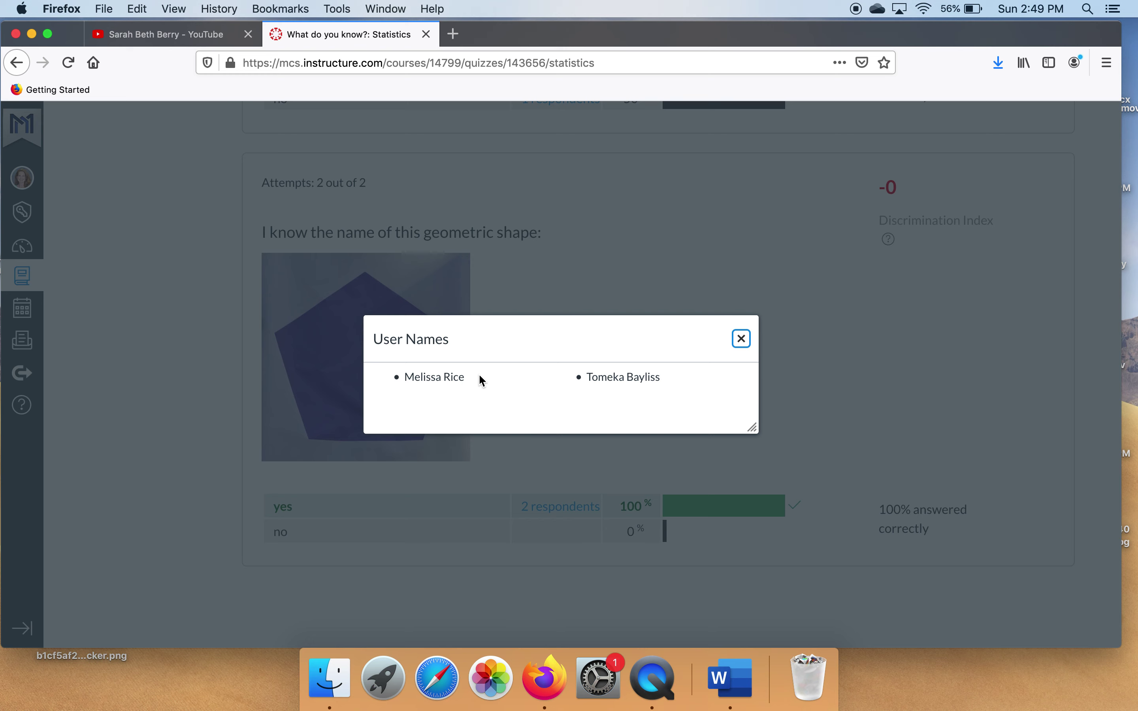
{"action": "left_click", "coordinate": [742, 340]}
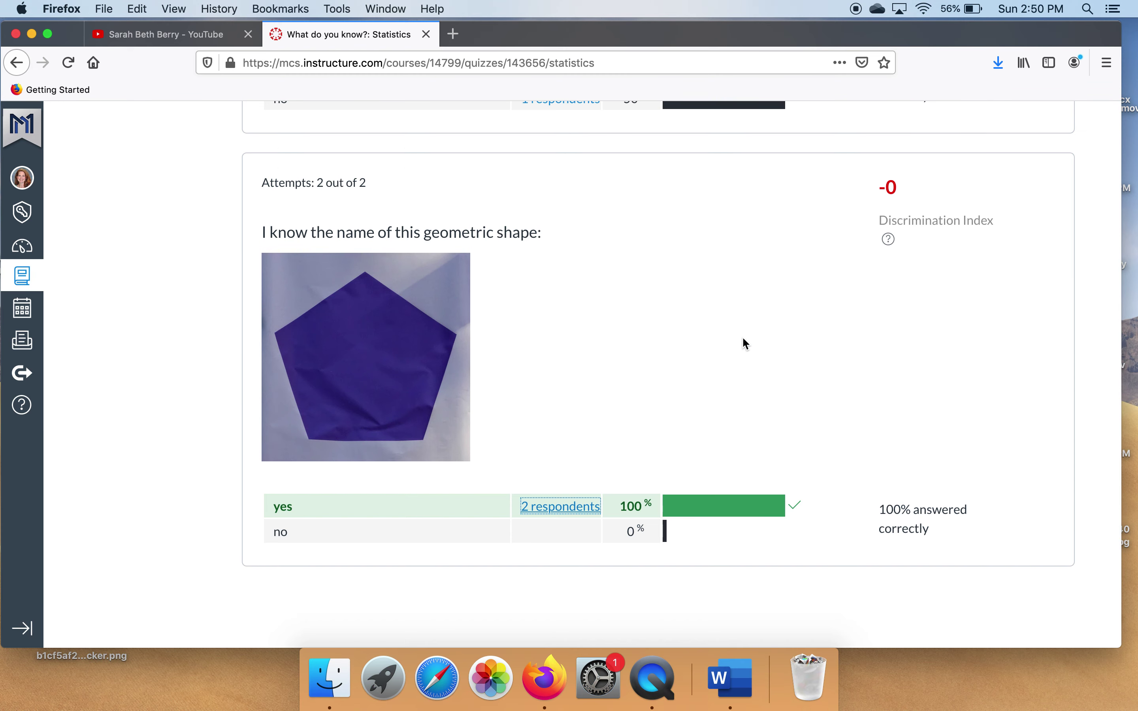
{"action": "scroll", "coordinate": [742, 336], "scroll_direction": "up", "scroll_amount": 5}
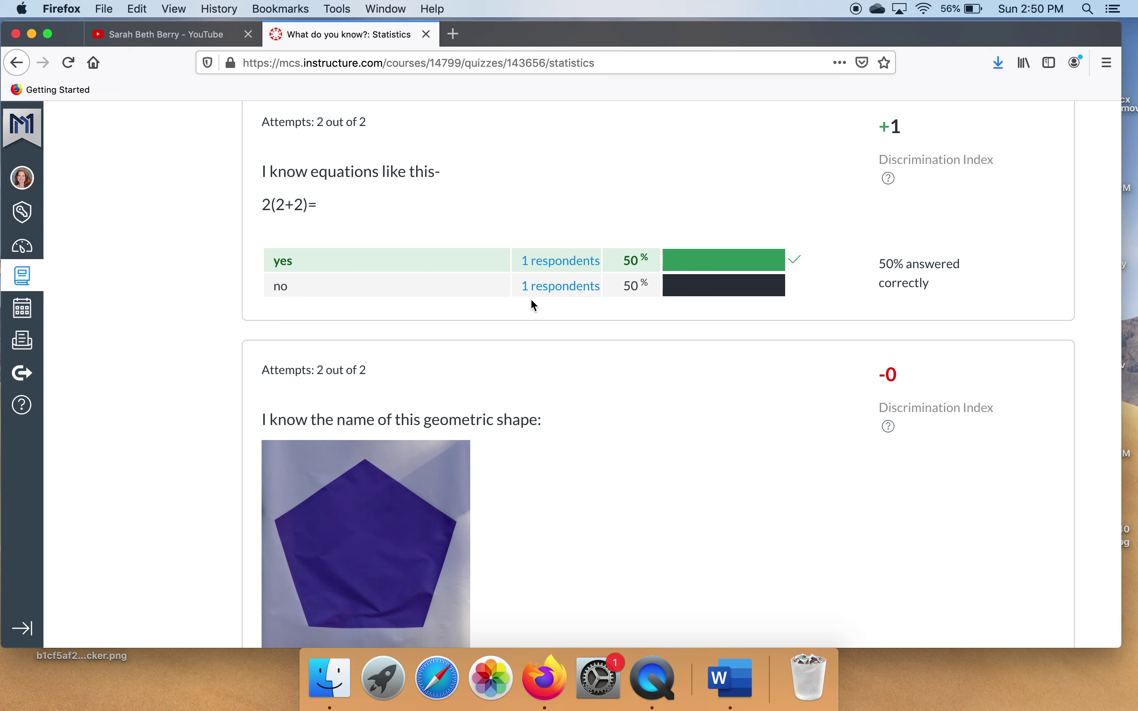
{"action": "left_click", "coordinate": [550, 289]}
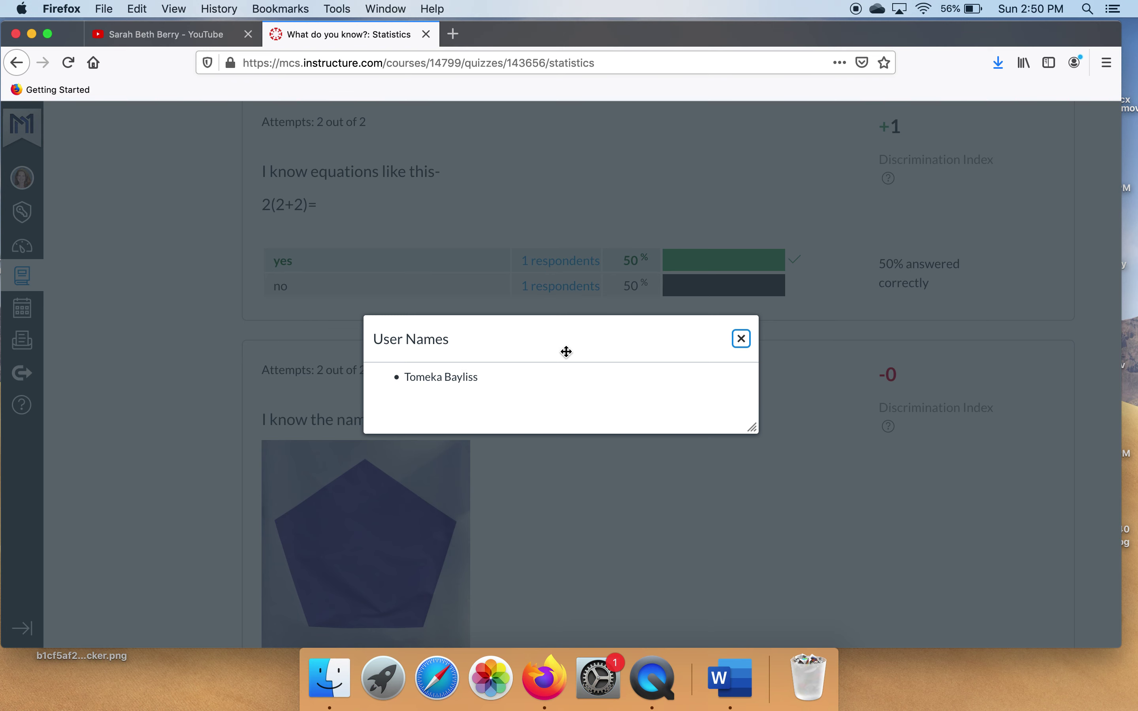
{"action": "left_click", "coordinate": [746, 346]}
{"action": "scroll", "coordinate": [749, 349], "scroll_direction": "up", "scroll_amount": 6}
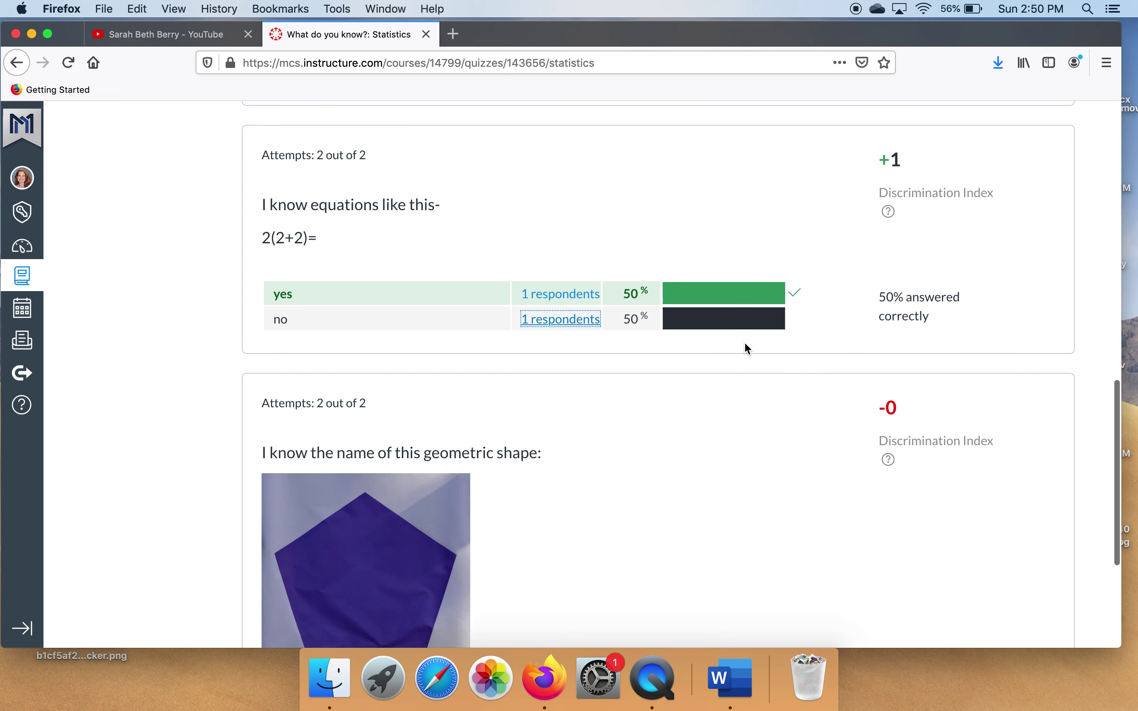
{"action": "scroll", "coordinate": [749, 349], "scroll_direction": "up", "scroll_amount": 3}
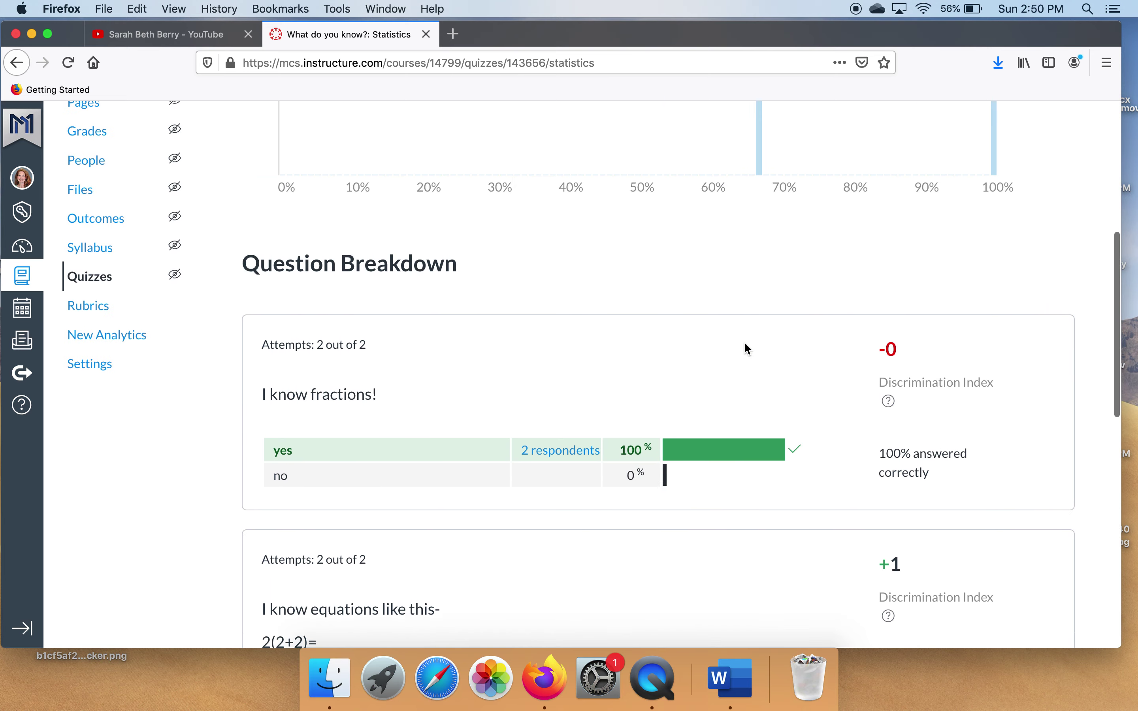
{"action": "scroll", "coordinate": [749, 348], "scroll_direction": "down", "scroll_amount": 12}
{"action": "scroll", "coordinate": [747, 347], "scroll_direction": "up", "scroll_amount": 15}
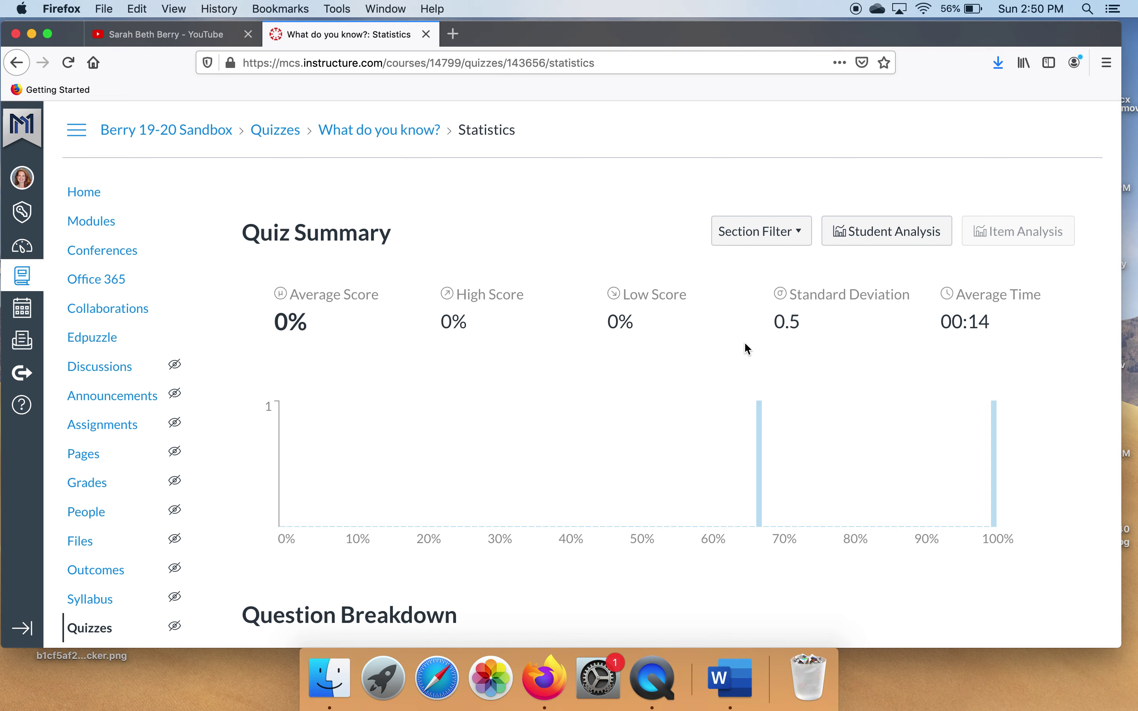
{"action": "scroll", "coordinate": [747, 348], "scroll_direction": "down", "scroll_amount": 10}
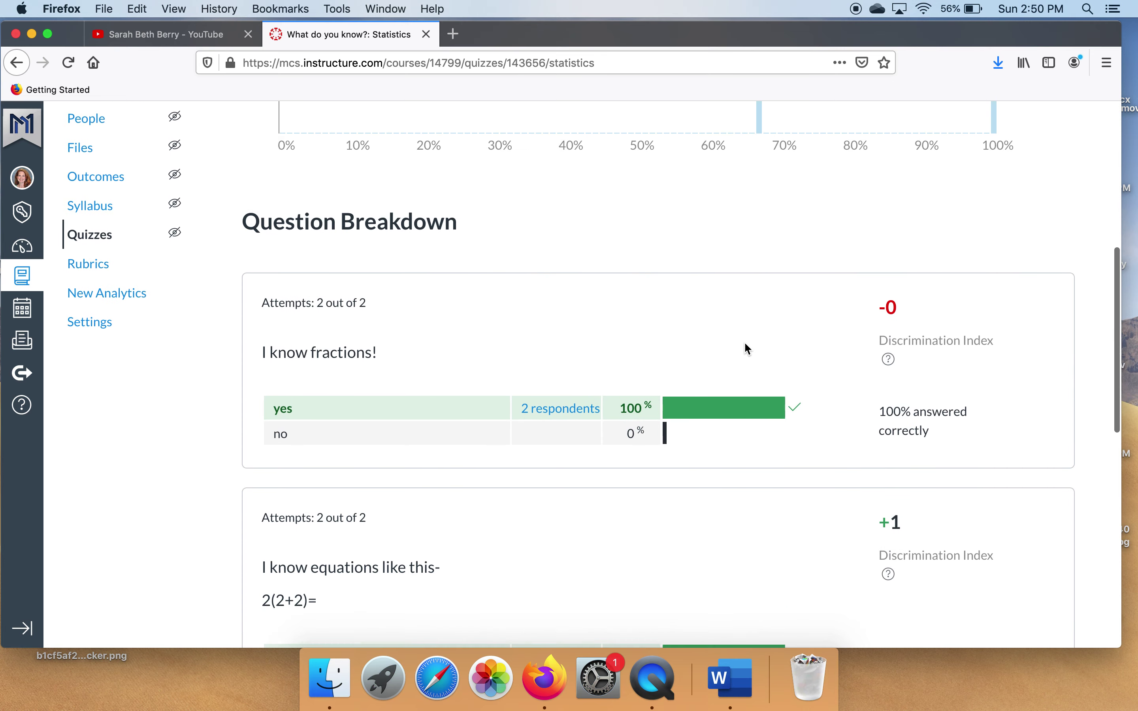
{"action": "scroll", "coordinate": [748, 348], "scroll_direction": "up", "scroll_amount": 10}
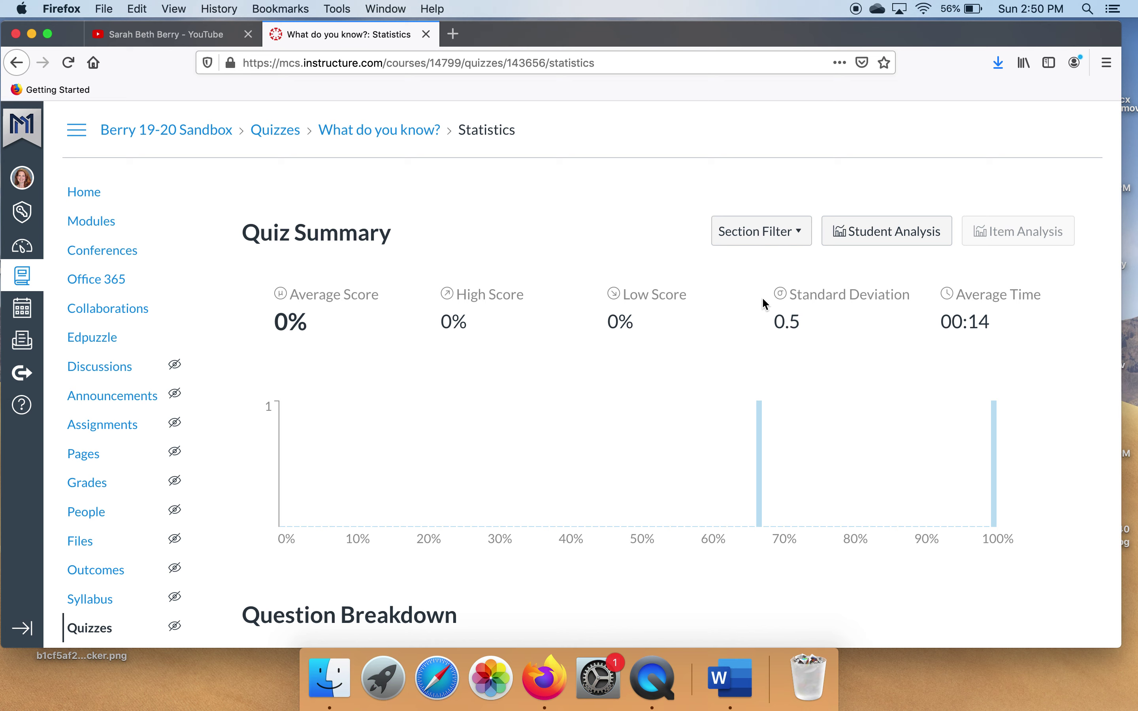